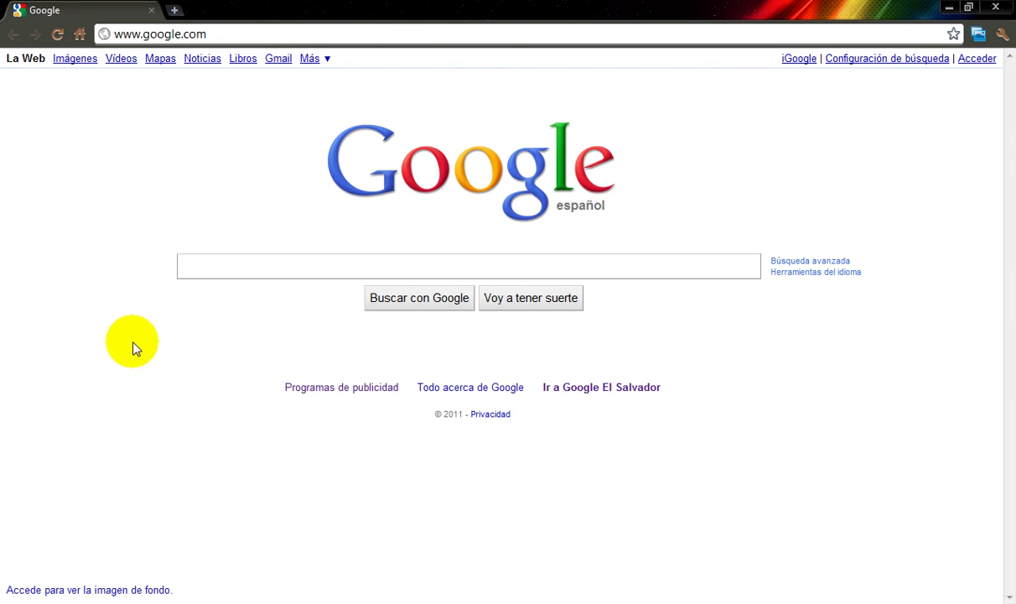
pyautogui.click(233, 36)
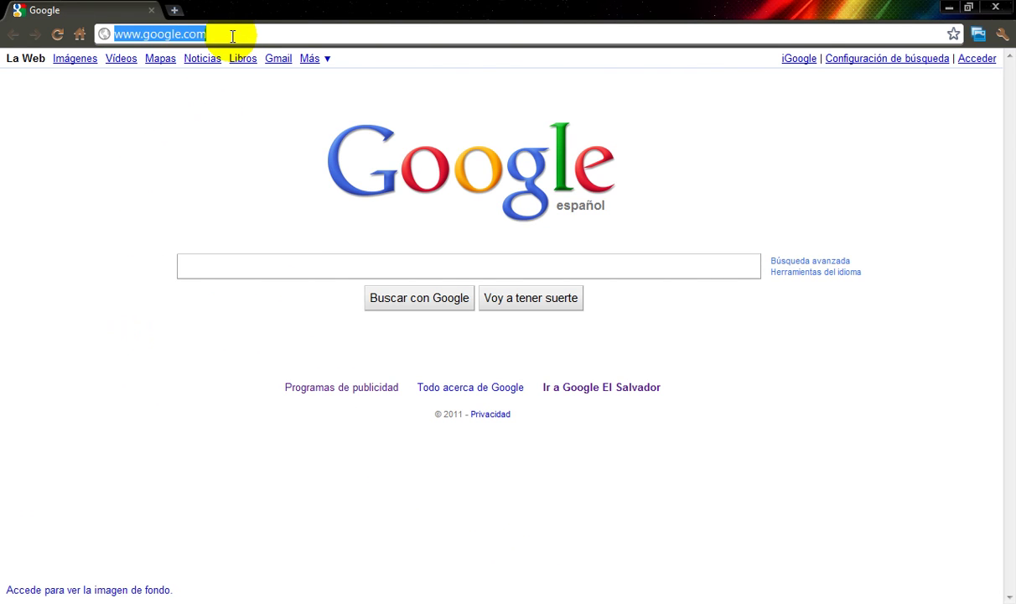
pyautogui.press('BackSpace')
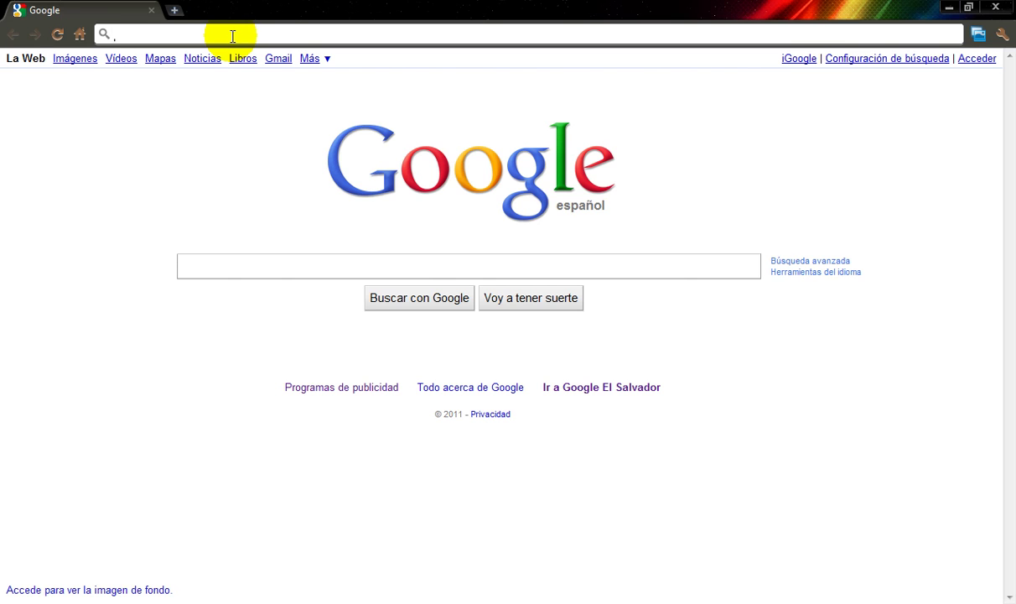
pyautogui.write('www.')
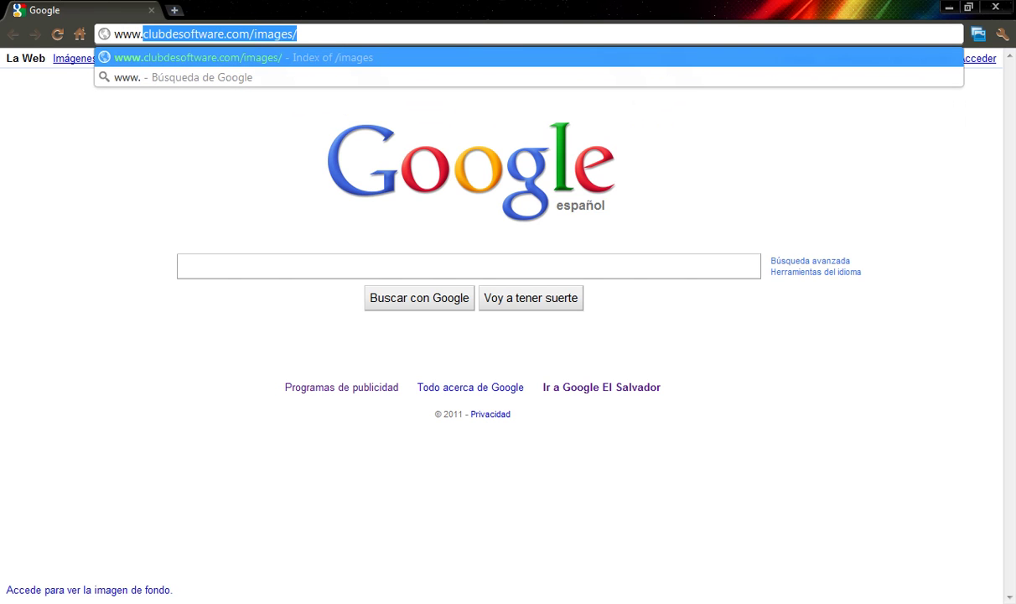
pyautogui.write('zymi')
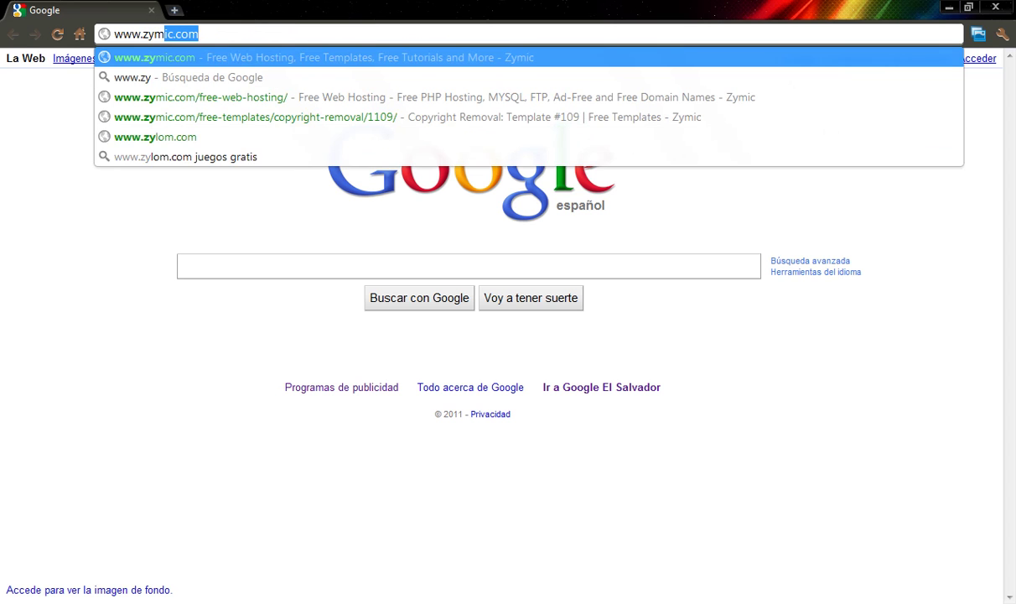
pyautogui.write('c.com')
pyautogui.press('Return')
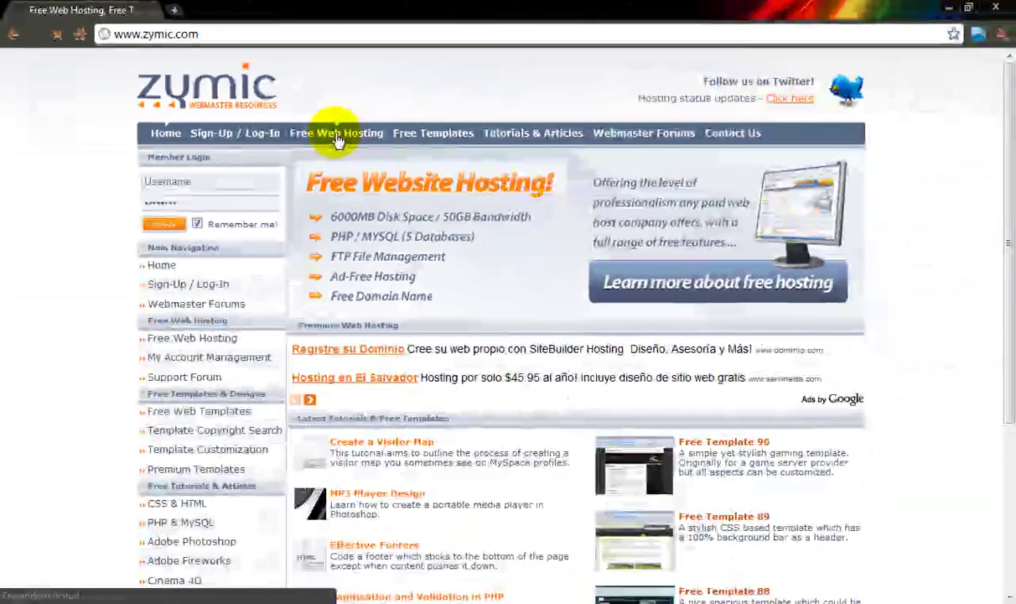
# Step: Go to Zymic's Free Web Hosting page and scroll to its General Features table
pyautogui.click(336, 138)
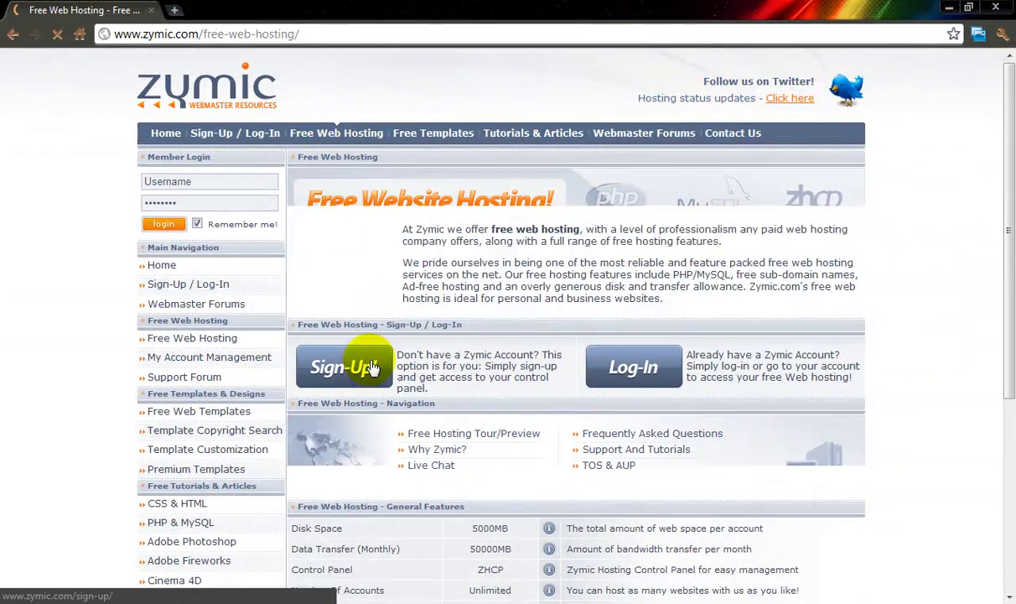
pyautogui.scroll(-4, 450, 361)
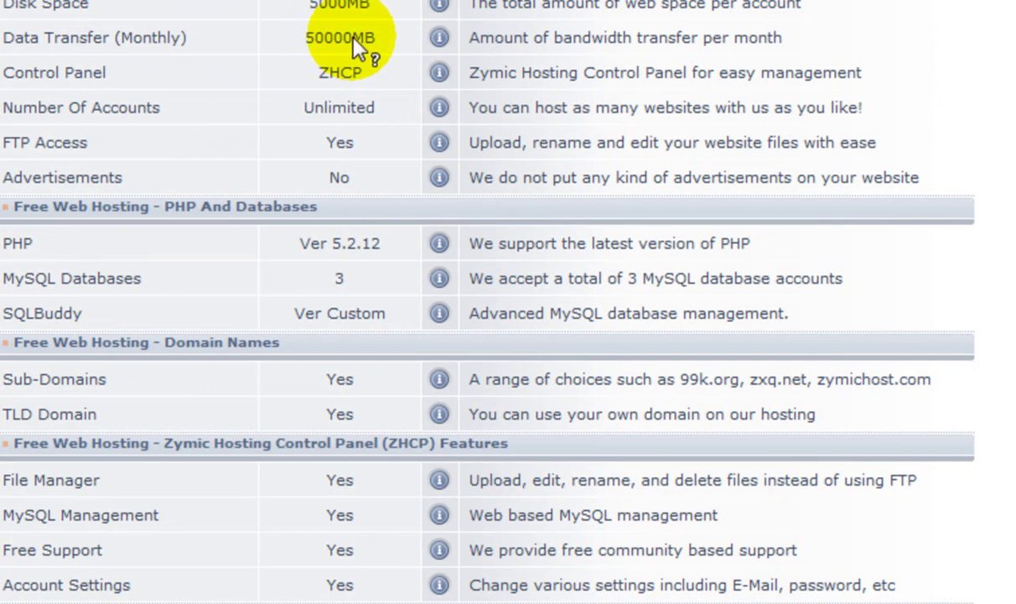
pyautogui.moveTo(355, 39)
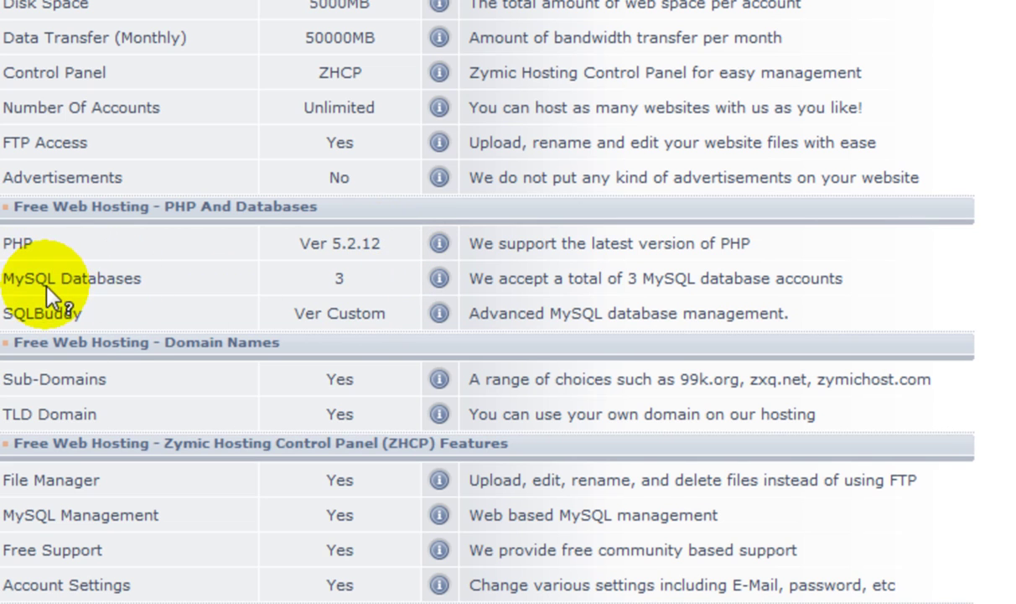
pyautogui.moveTo(45, 285)
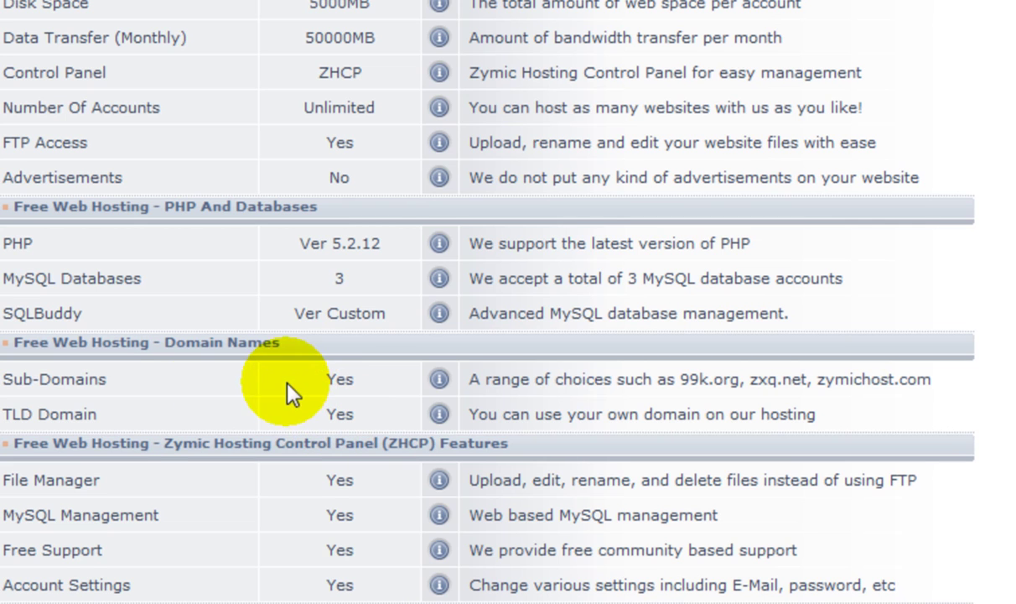
# Step: Scroll back to the Sign-Up / Log-In section and open the Sign-Up registration form
pyautogui.moveTo(102, 479); pyautogui.dragTo(25, 488)
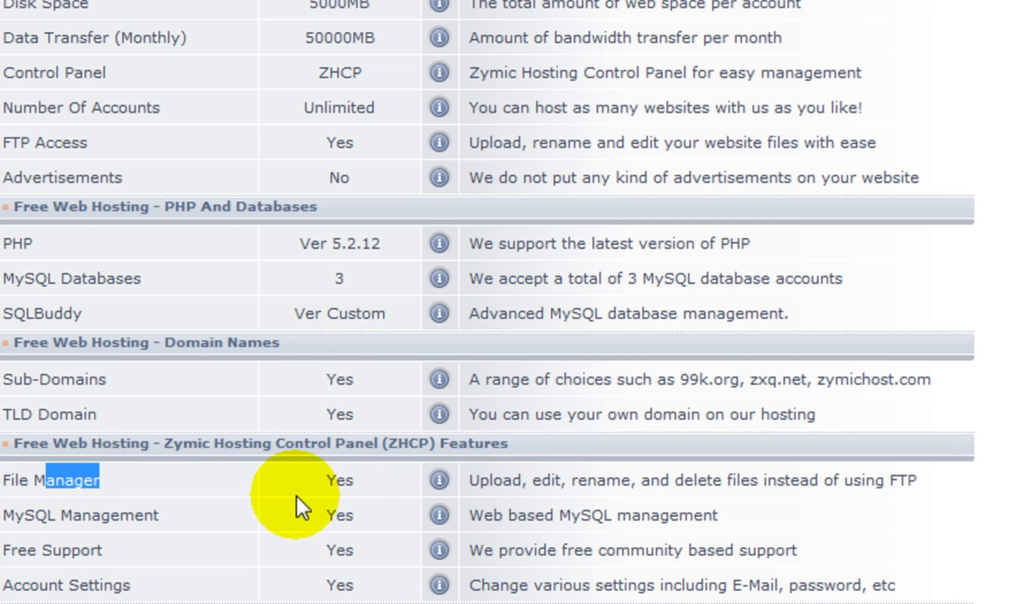
pyautogui.click(343, 484)
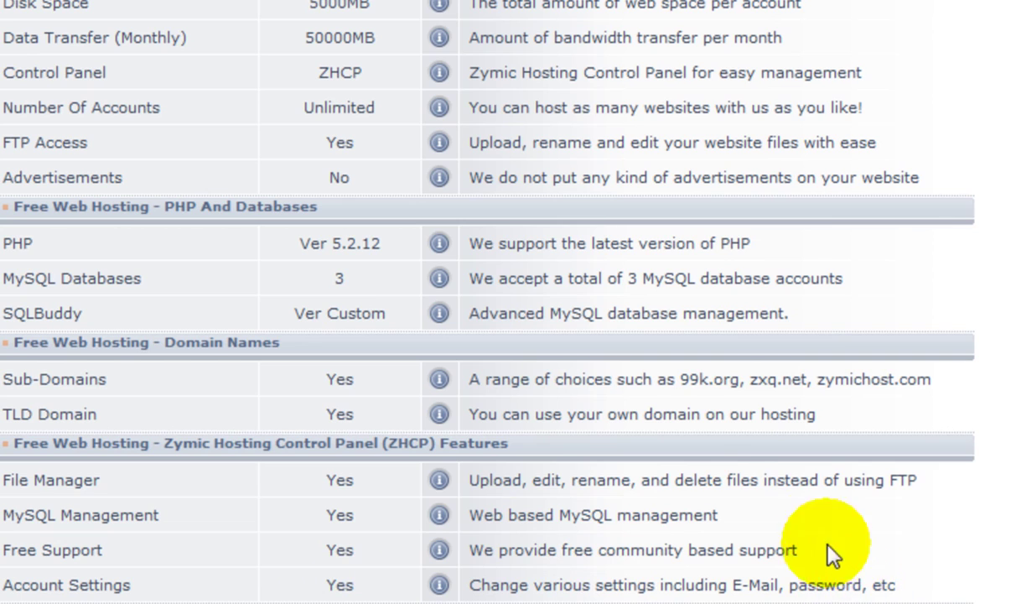
pyautogui.scroll(3, 821, 517)
pyautogui.scroll(3, 294, 424)
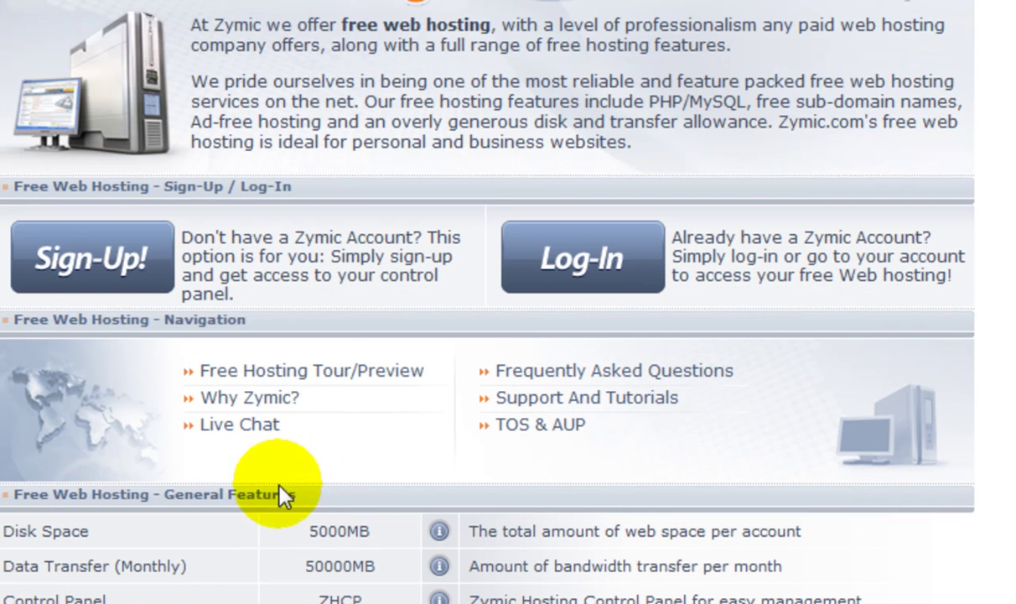
pyautogui.click(125, 273)
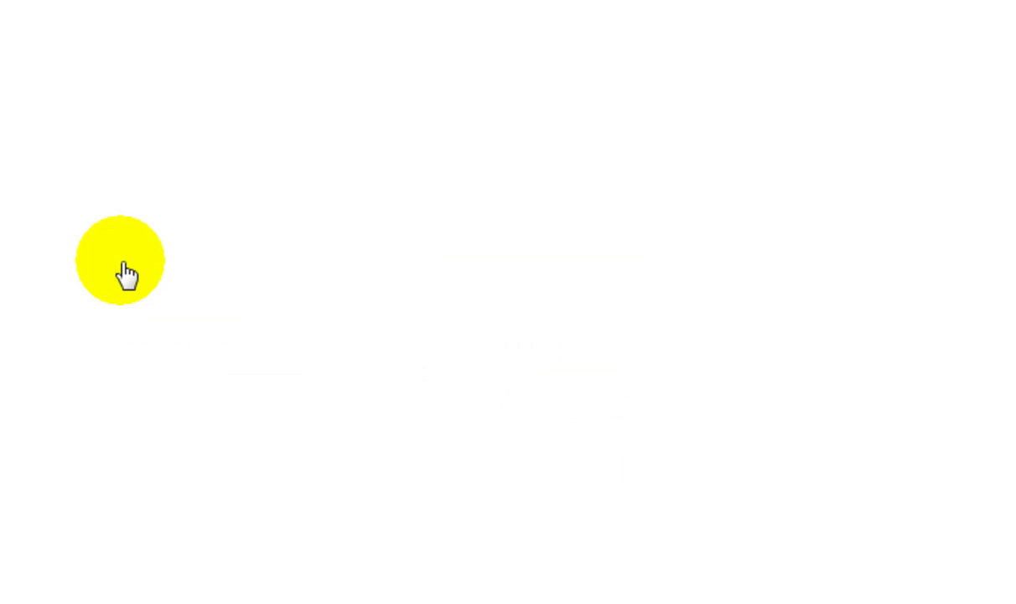
pyautogui.click(68, 251)
pyautogui.scroll(-2, 37, 197)
# Step: Enter the chosen account username in the Register Form's Username field
pyautogui.click(229, 118)
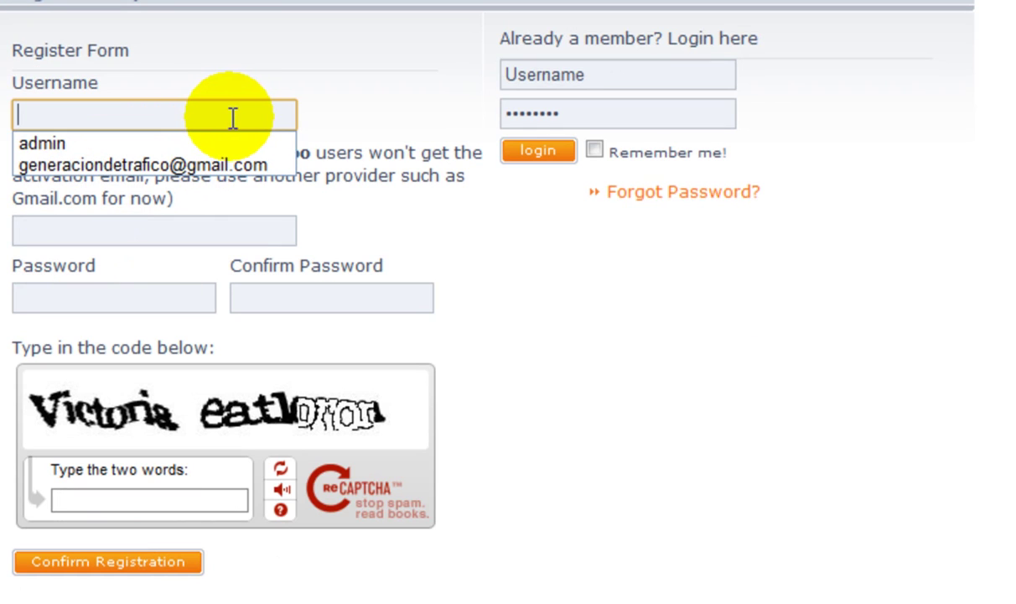
pyautogui.click(258, 69)
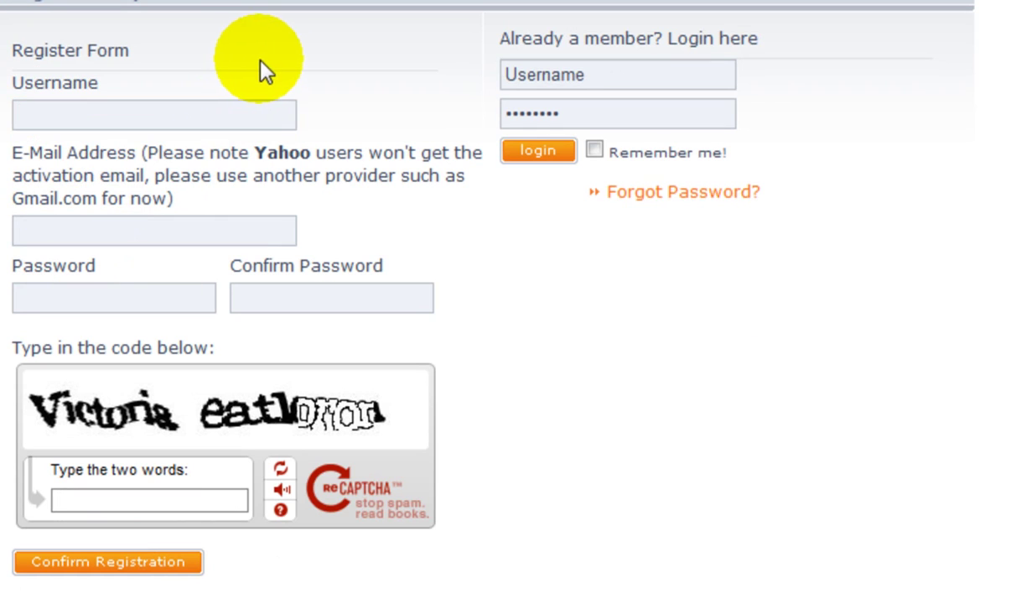
pyautogui.click(273, 112)
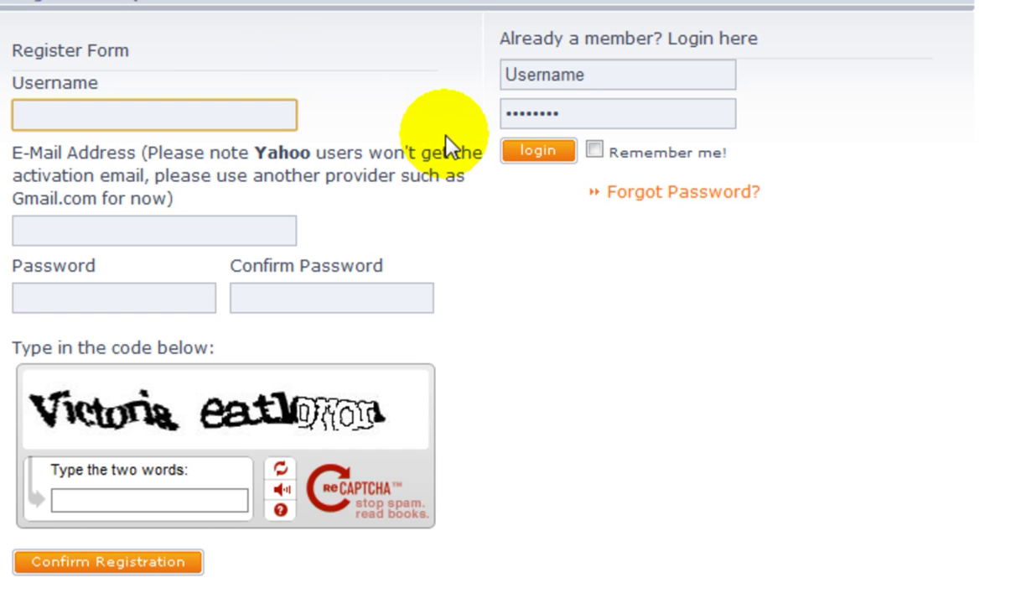
pyautogui.write('clubde')
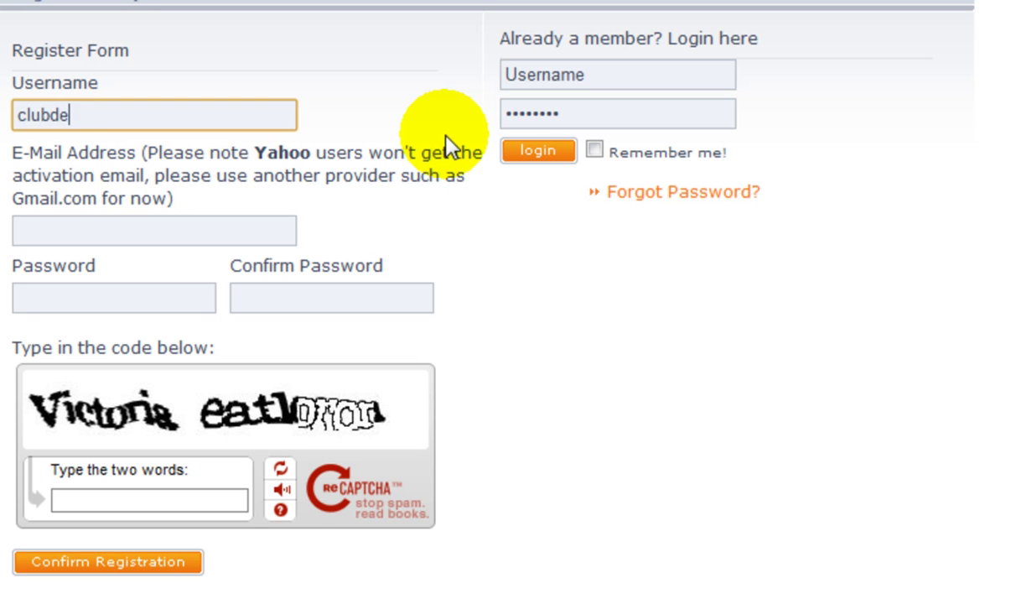
pyautogui.write('paginaswe')
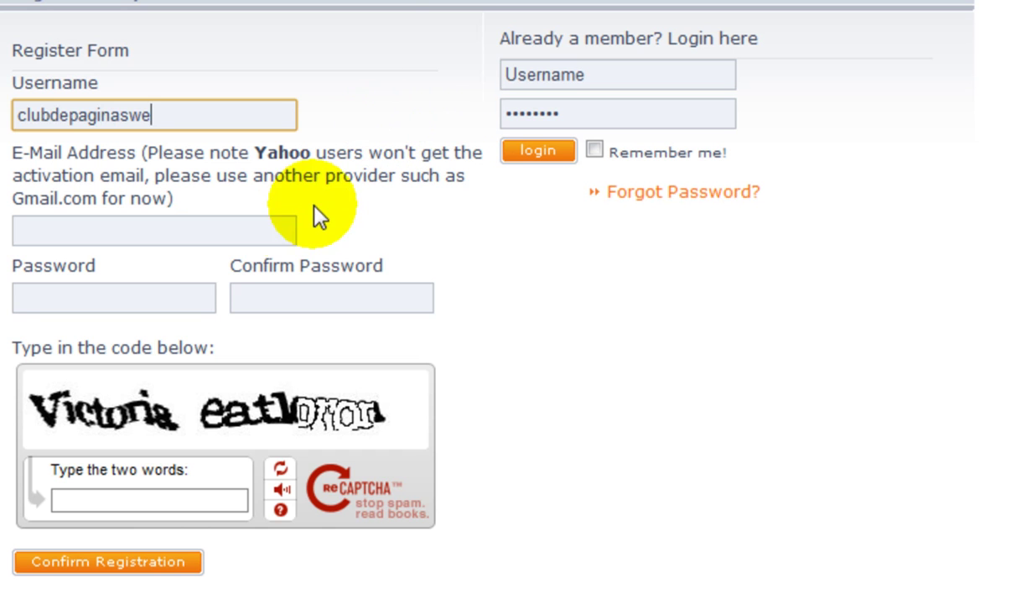
pyautogui.click(209, 228)
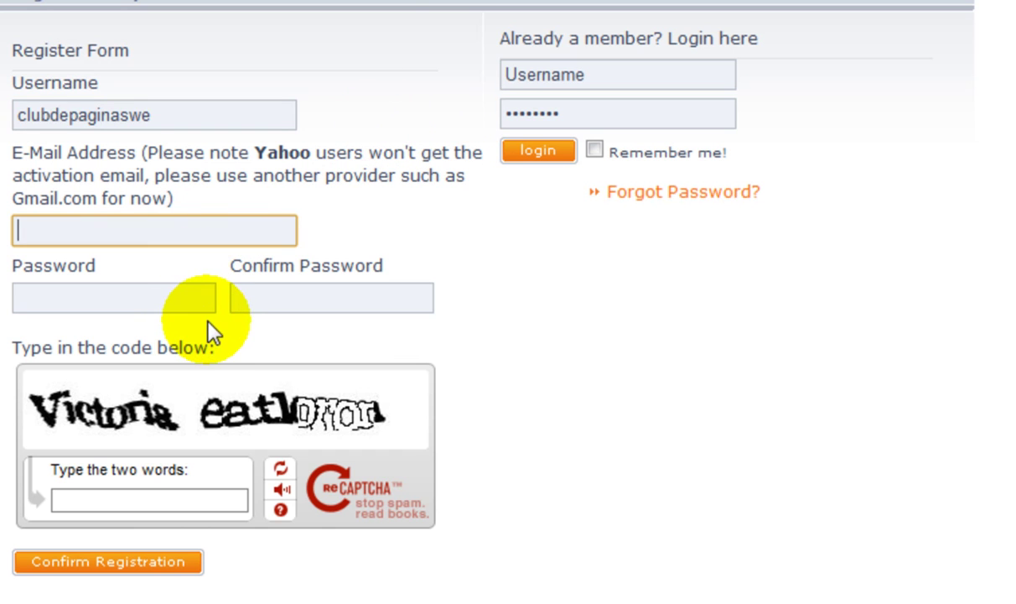
# Step: Drop the username's last two letters and fill in the Gmail e-mail address
pyautogui.click(183, 105)
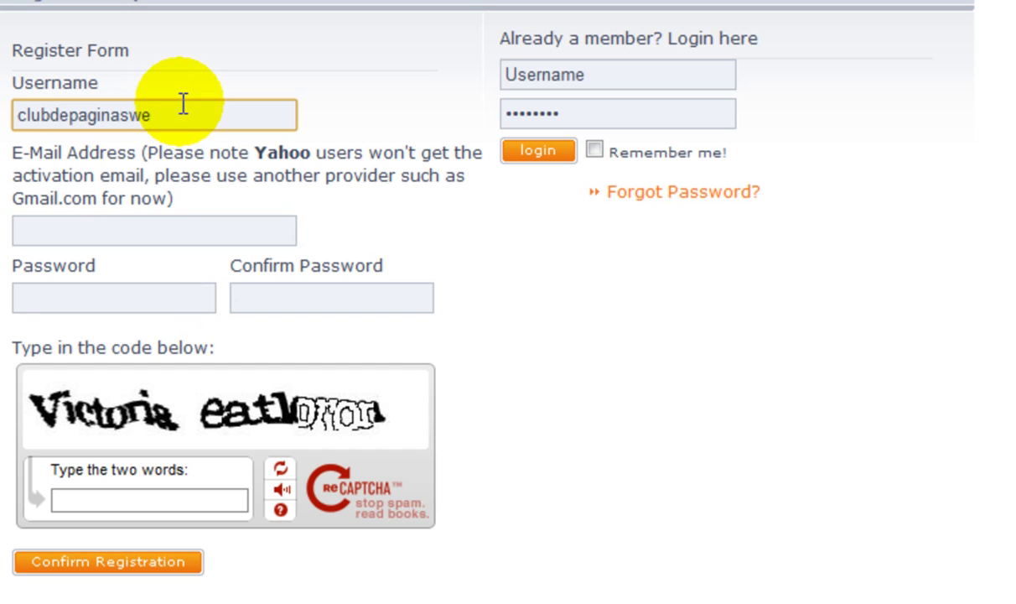
pyautogui.doubleClick(170, 106)
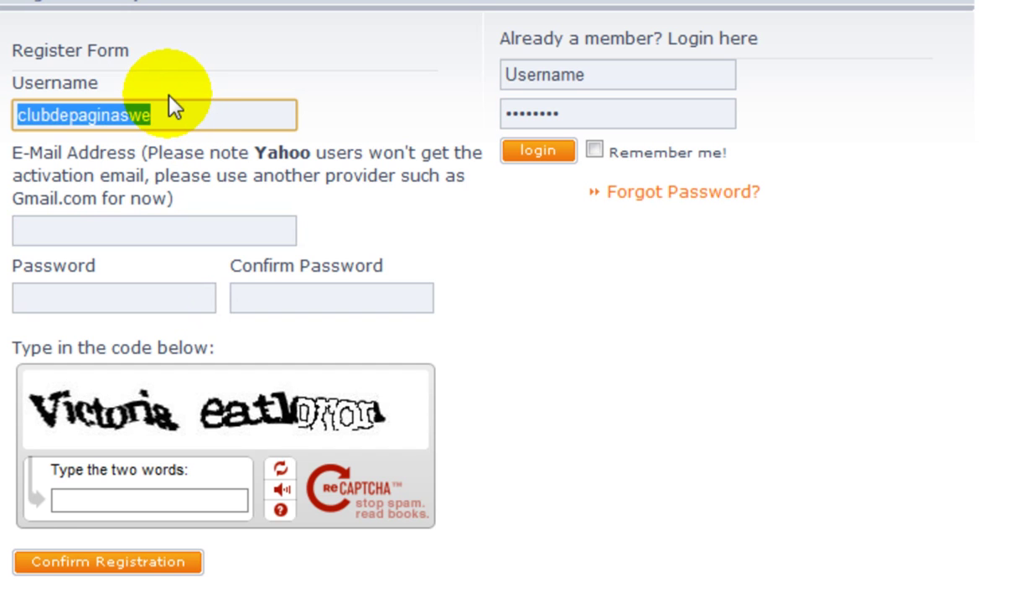
pyautogui.press('End')
pyautogui.press('BackSpace')
pyautogui.press('BackSpace')
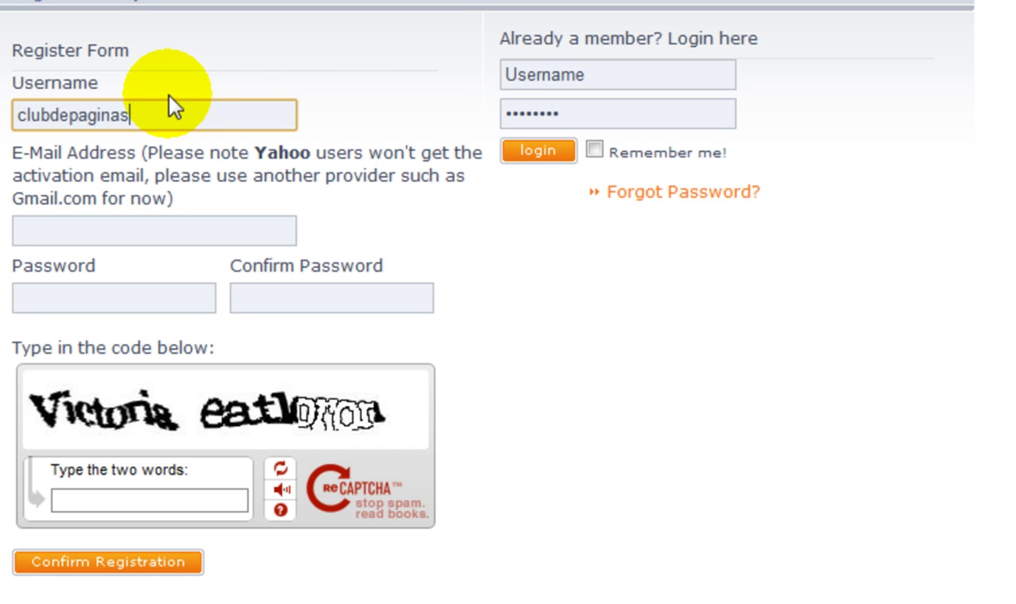
pyautogui.click(216, 231)
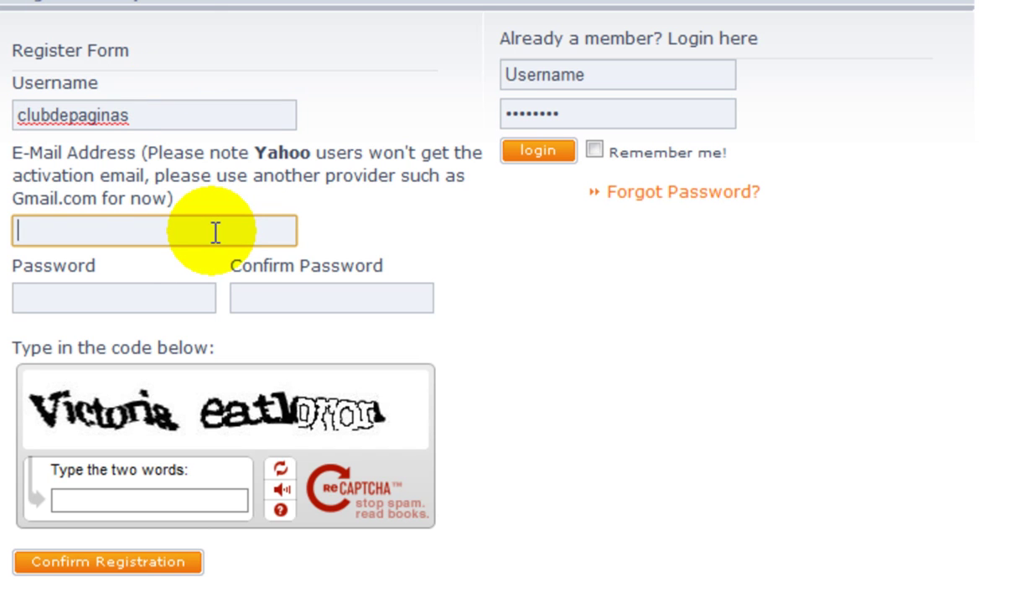
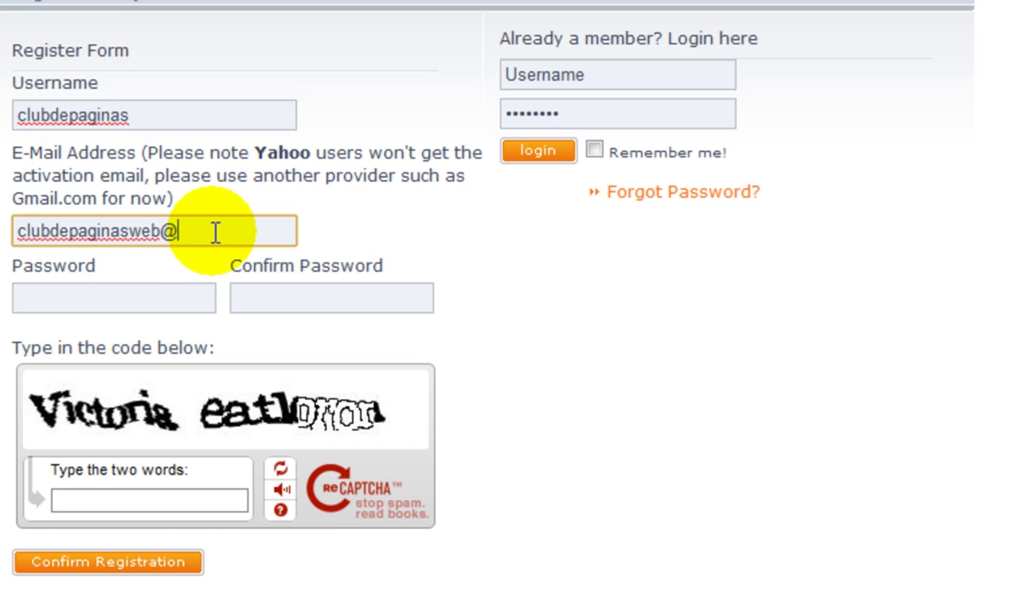
pyautogui.click(175, 290)
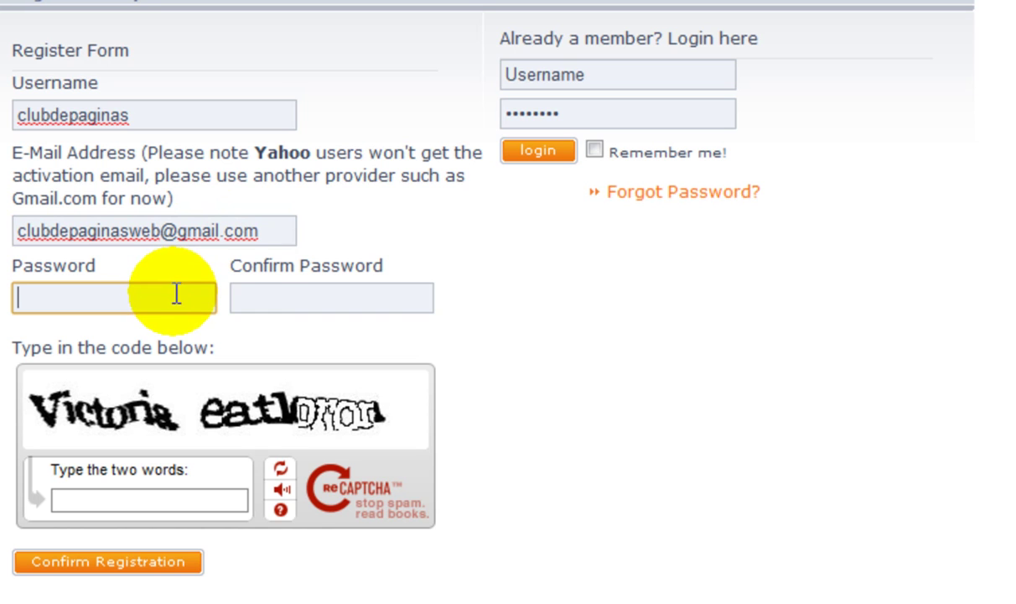
# Step: Type the account password and repeat it in the Confirm Password field
pyautogui.click(254, 303)
pyautogui.click(191, 300)
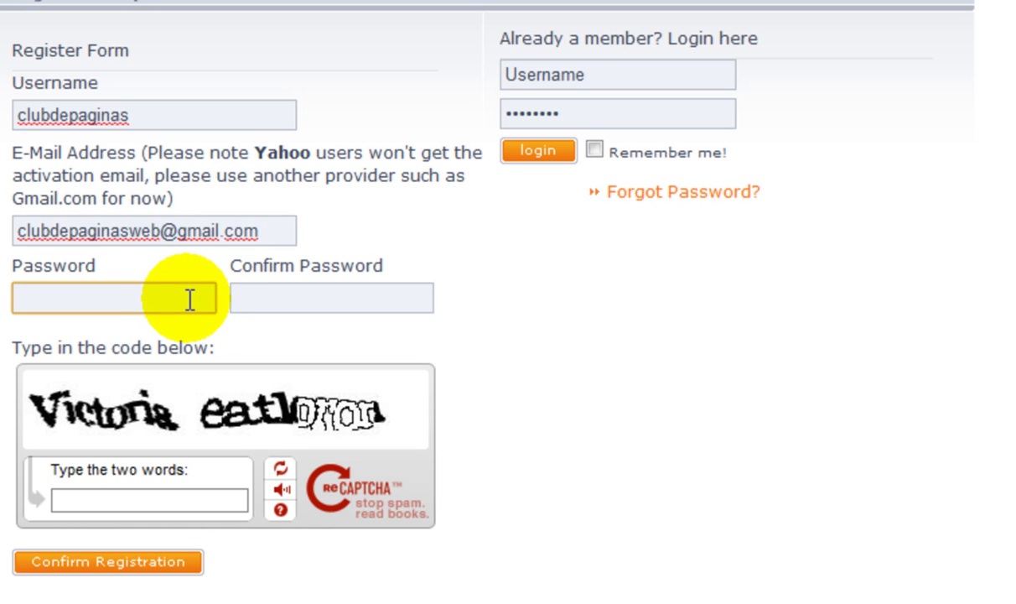
pyautogui.write('********')
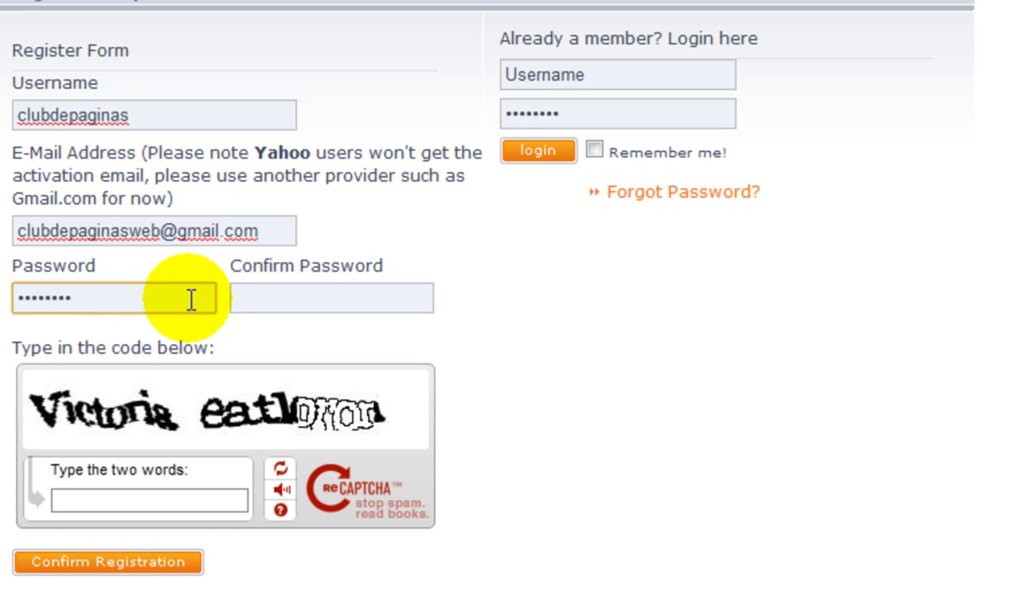
pyautogui.click(307, 305)
pyautogui.write('****')
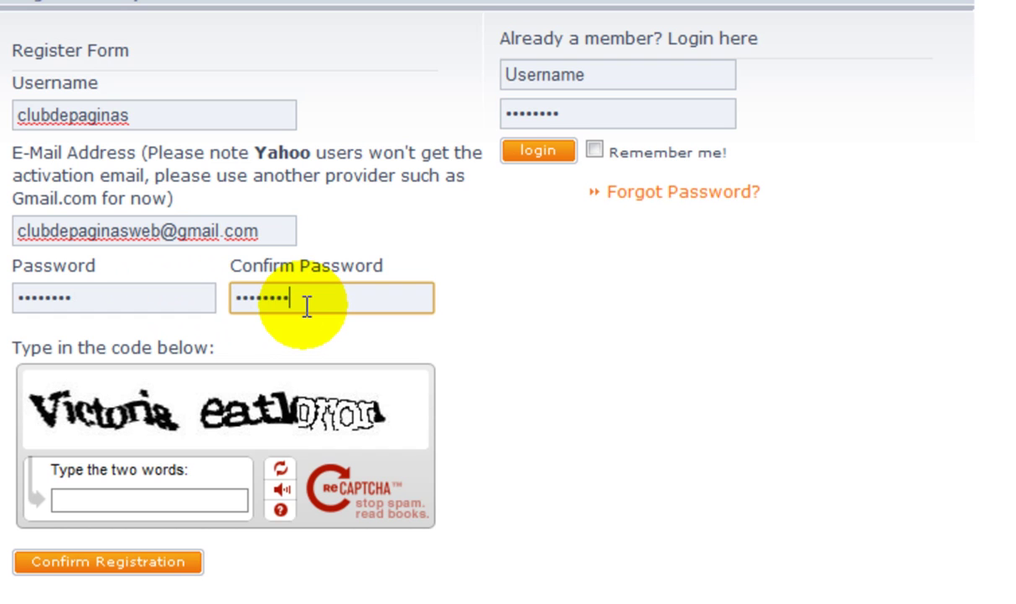
pyautogui.scroll(-3, 341, 304)
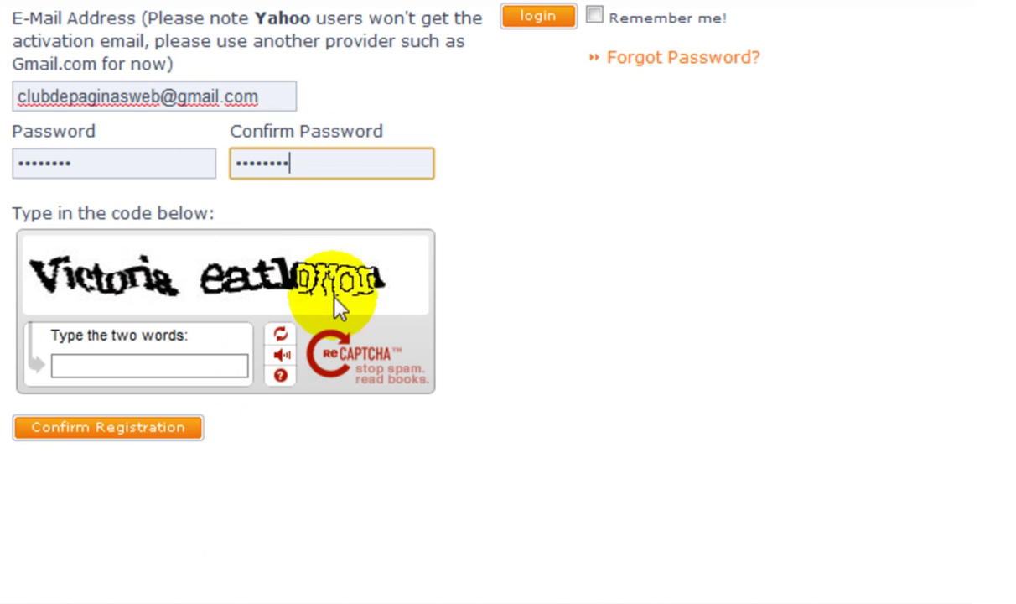
# Step: Reload the reCAPTCHA image repeatedly until its two verification words are readable
pyautogui.click(282, 340)
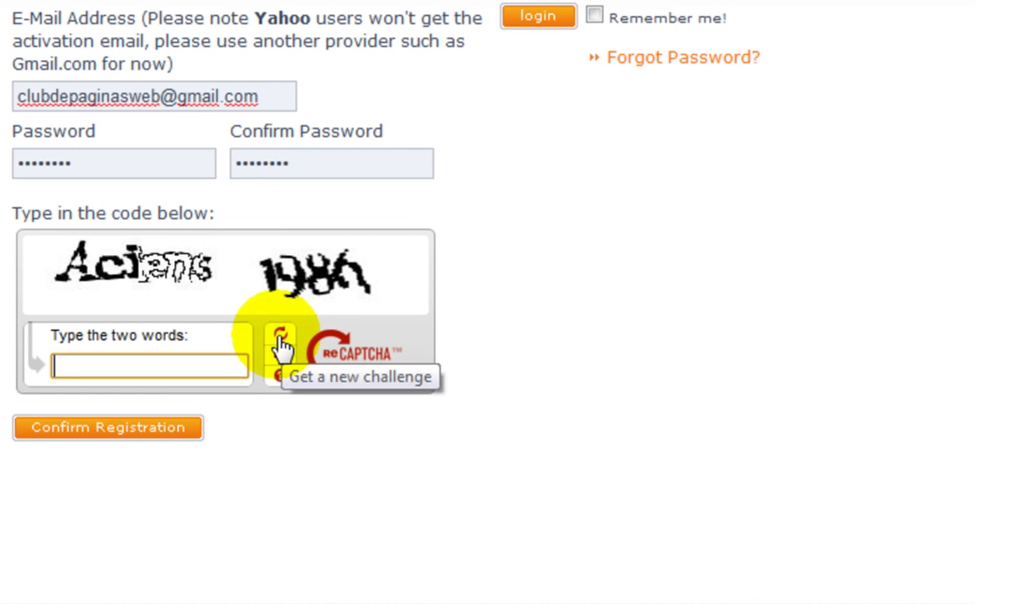
pyautogui.click(282, 340)
pyautogui.click(281, 341)
pyautogui.click(282, 340)
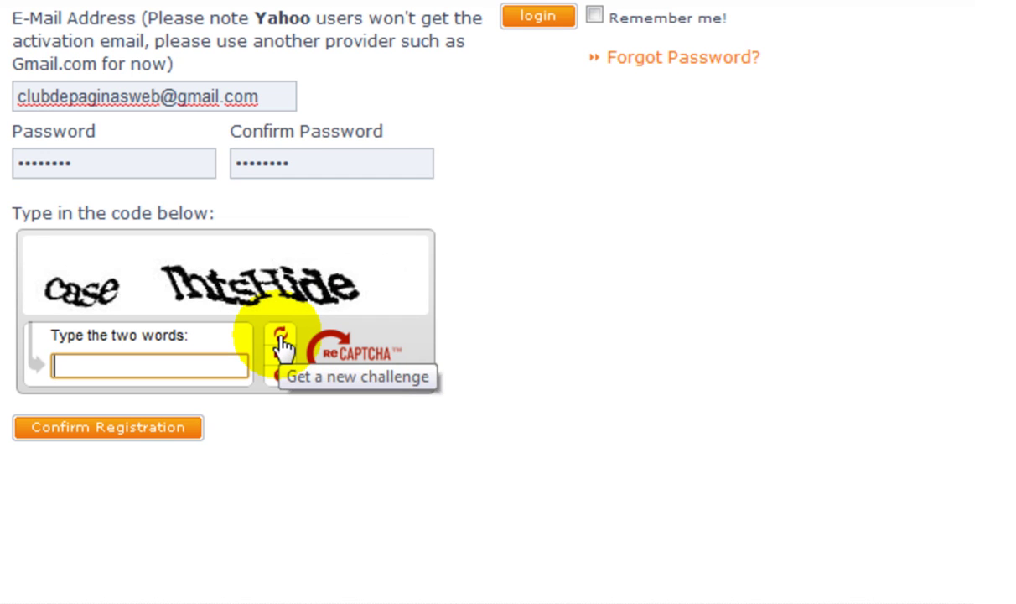
pyautogui.click(281, 340)
pyautogui.click(281, 341)
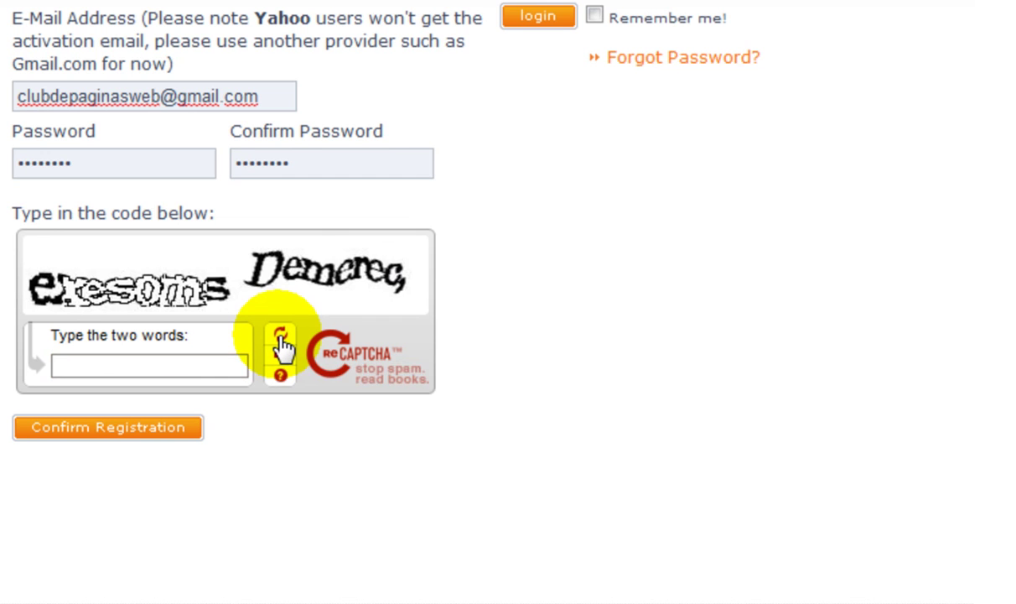
pyautogui.click(281, 340)
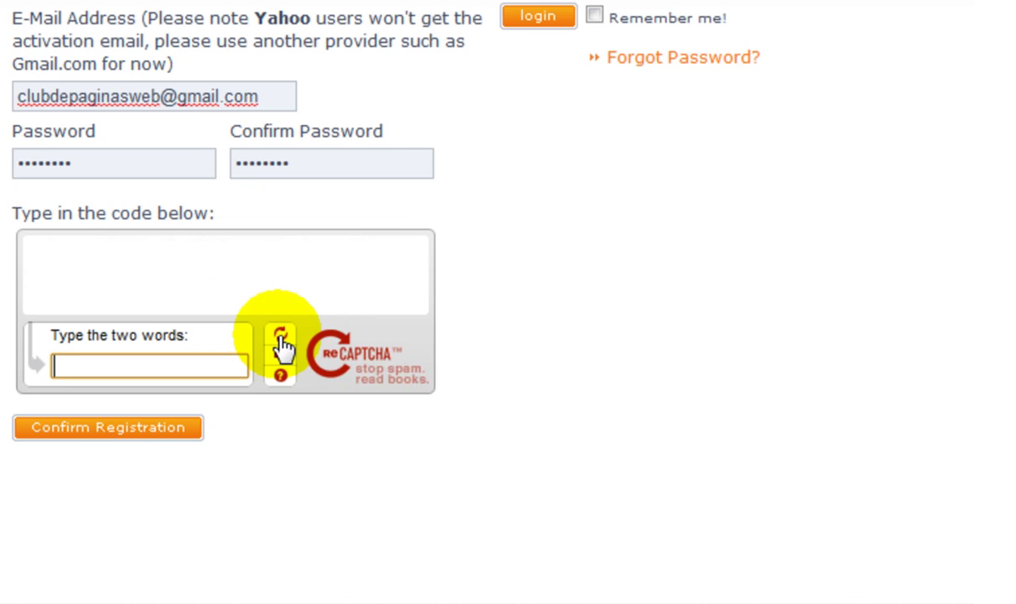
pyautogui.click(281, 340)
pyautogui.click(282, 340)
pyautogui.click(282, 340)
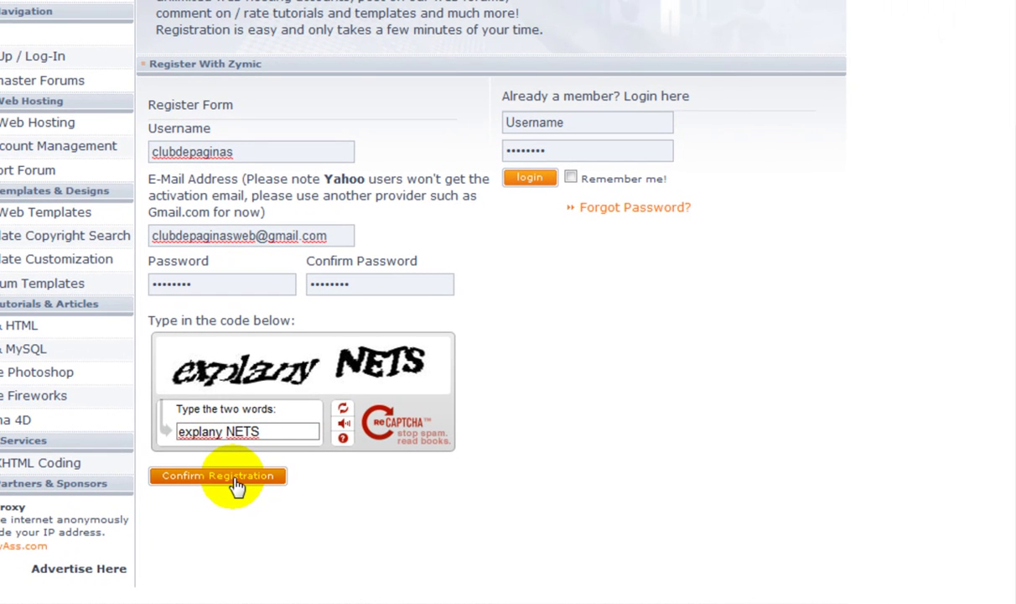
# Step: Submit the completed Zymic Register Form with Confirm Registration
pyautogui.click(218, 476)
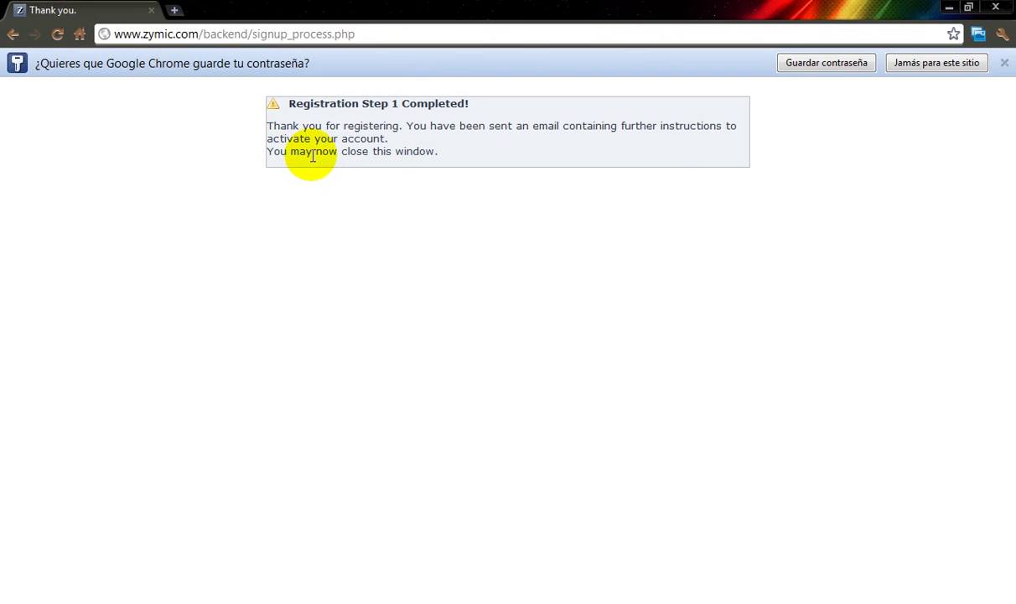
# Step: Open Gmail in a new tab from the Google home page and sign in
pyautogui.click(174, 11)
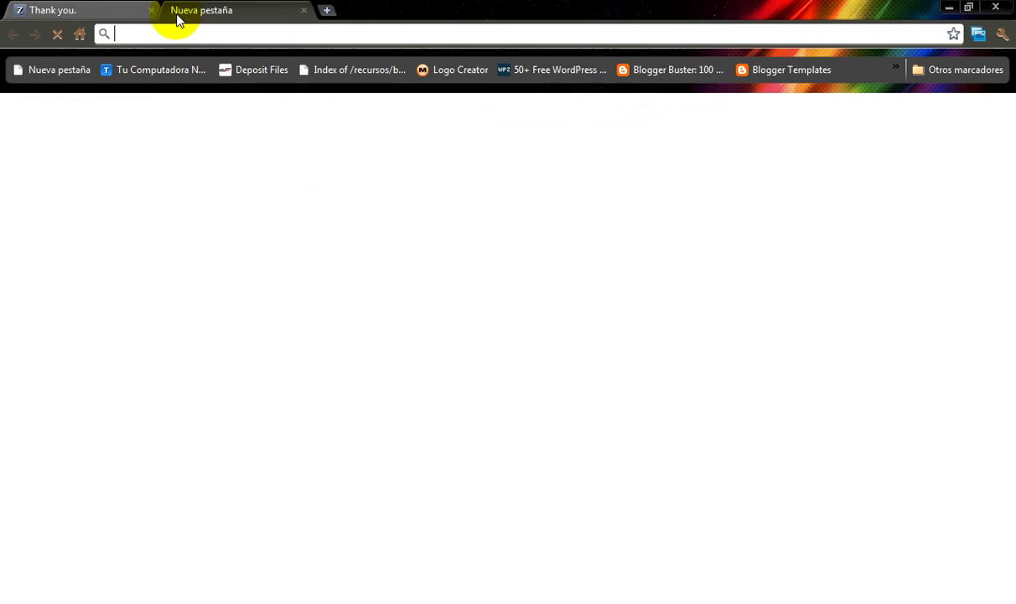
pyautogui.click(80, 33)
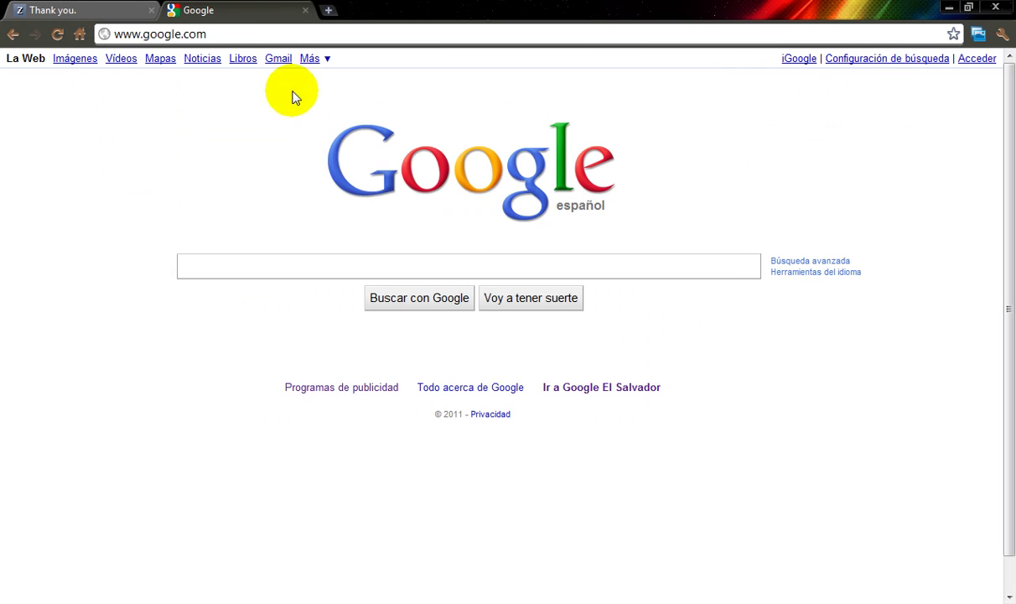
pyautogui.click(278, 58)
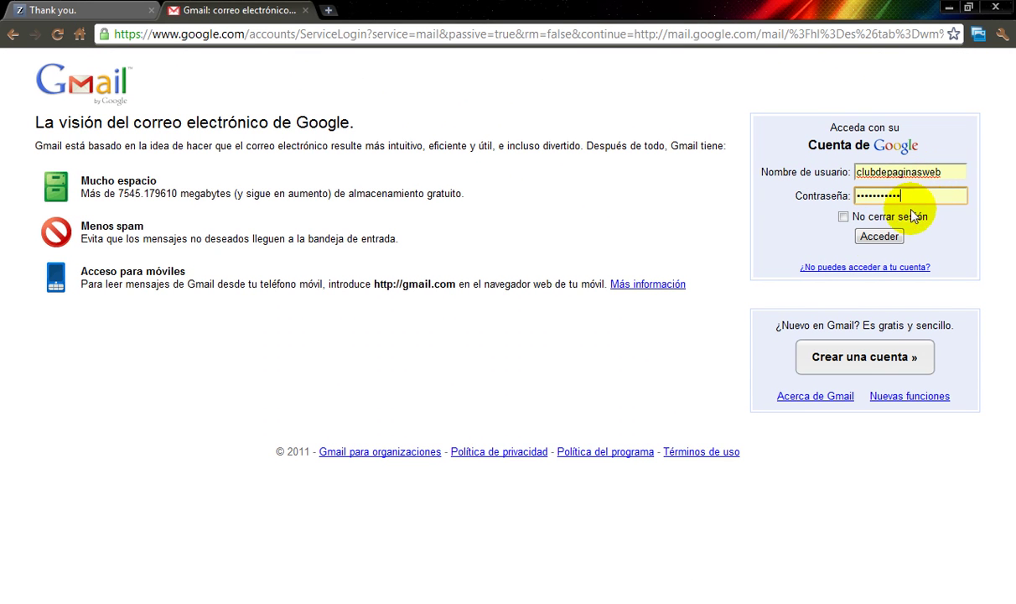
pyautogui.click(878, 238)
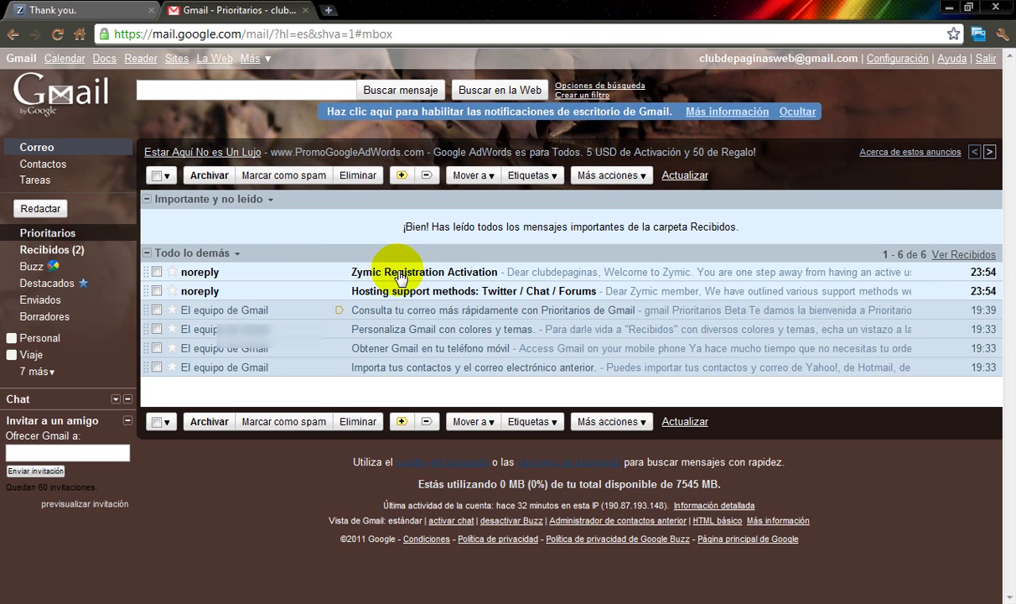
# Step: Open the Zymic Registration Activation email and select the password it lists
pyautogui.click(399, 277)
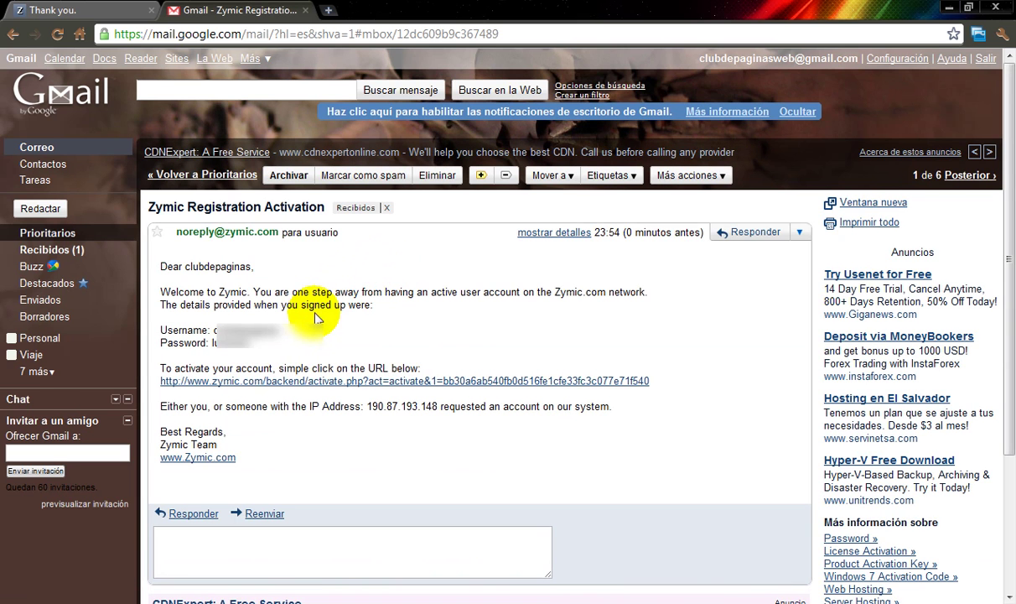
pyautogui.moveTo(262, 350); pyautogui.dragTo(221, 346)
pyautogui.click(270, 351)
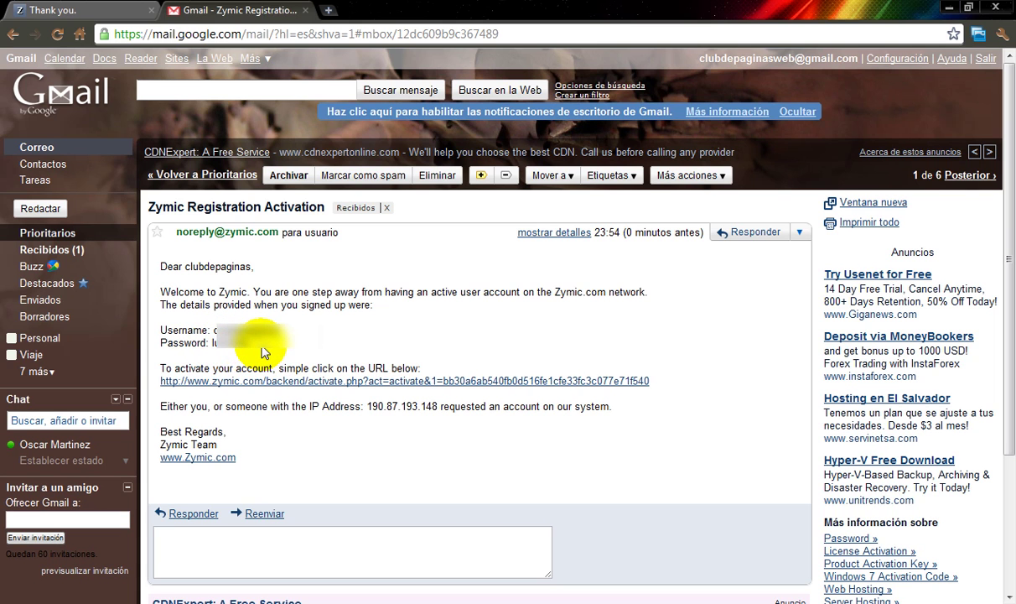
pyautogui.moveTo(259, 349); pyautogui.dragTo(257, 352)
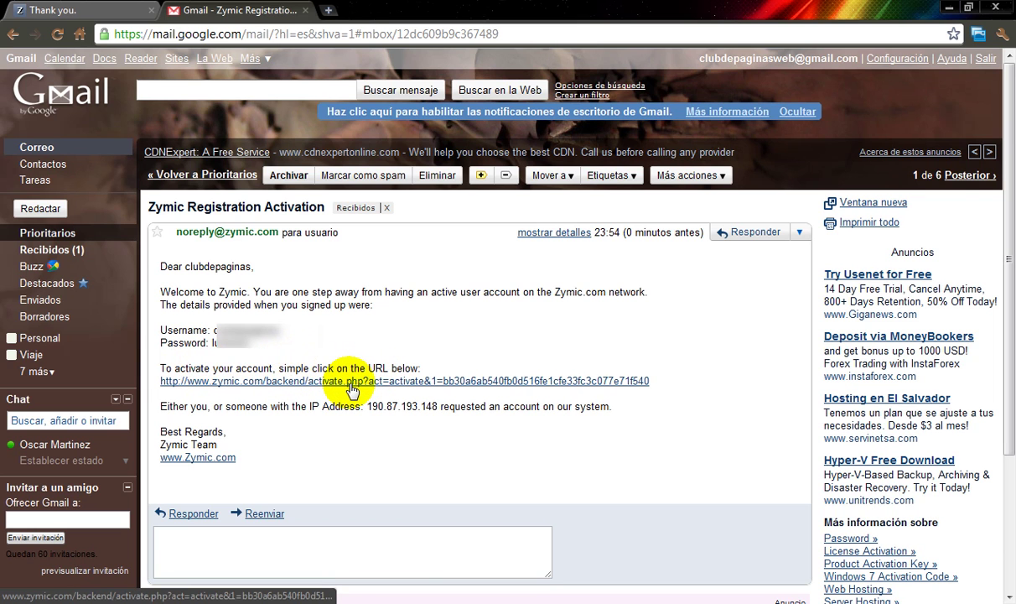
pyautogui.click(351, 388)
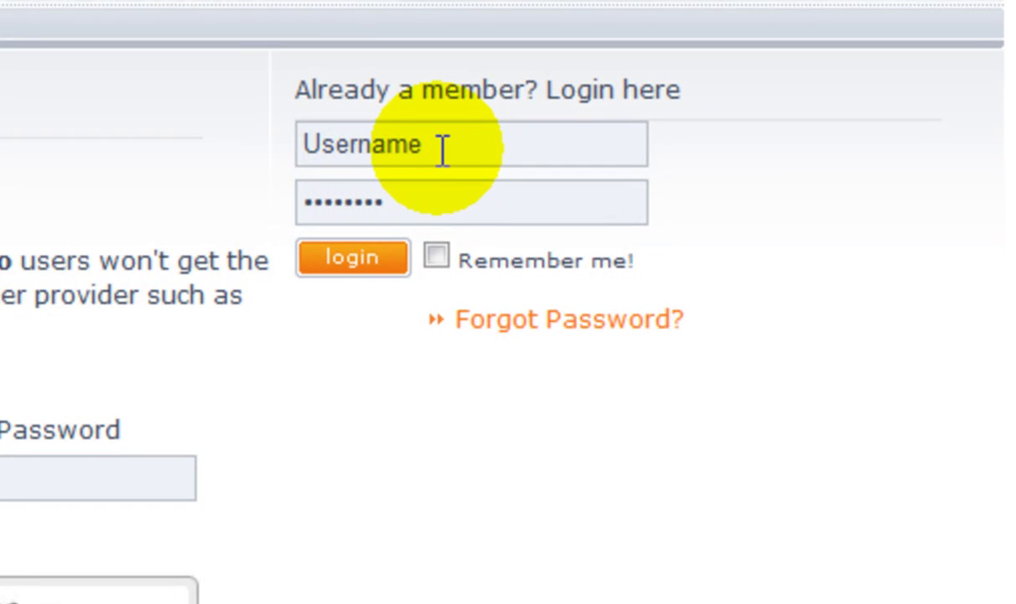
pyautogui.click(443, 151)
pyautogui.click(456, 195)
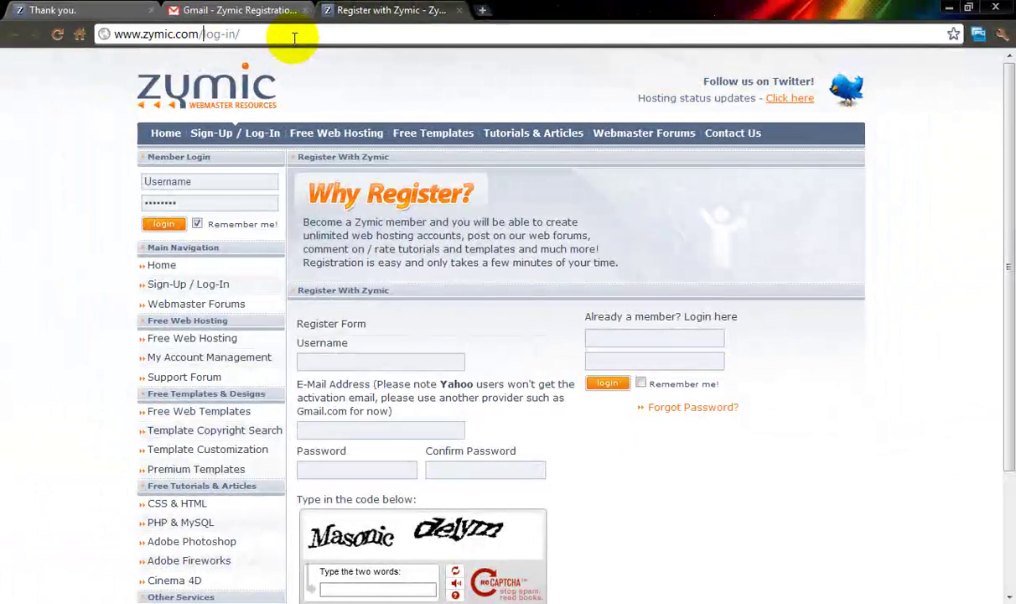
pyautogui.press('BackSpace')
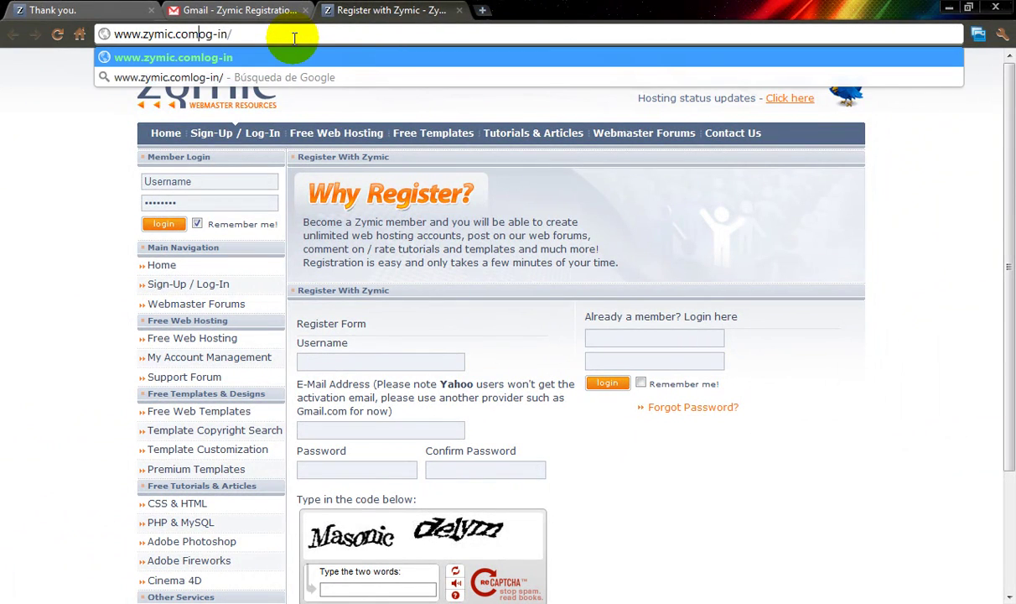
pyautogui.press('Delete')
pyautogui.press('Return')
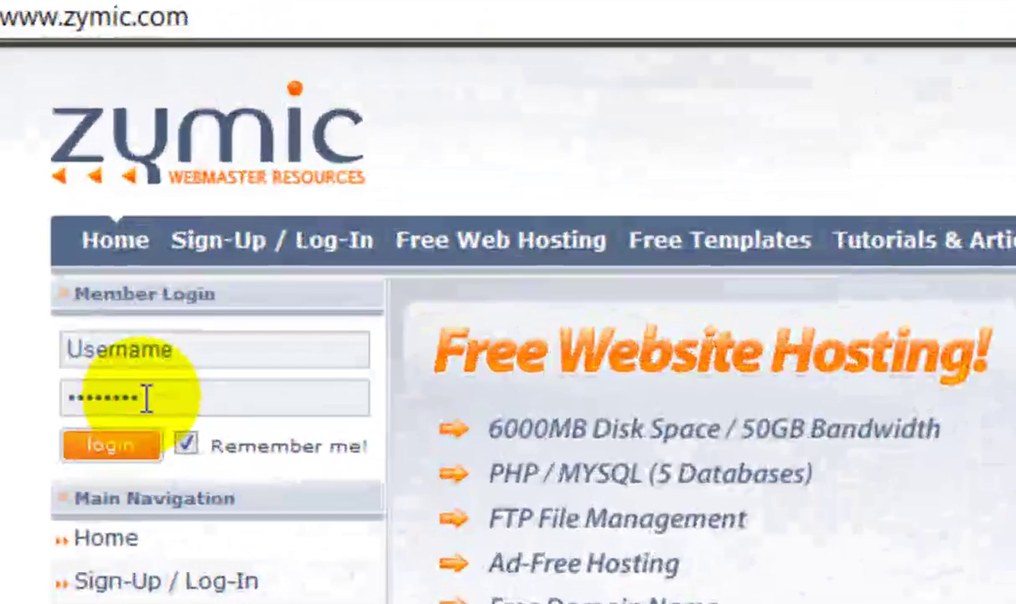
# Step: Log in to Zymic with the saved username from autocomplete and the account password
pyautogui.click(179, 220)
pyautogui.click(191, 358)
pyautogui.click(188, 396)
pyautogui.click(189, 346)
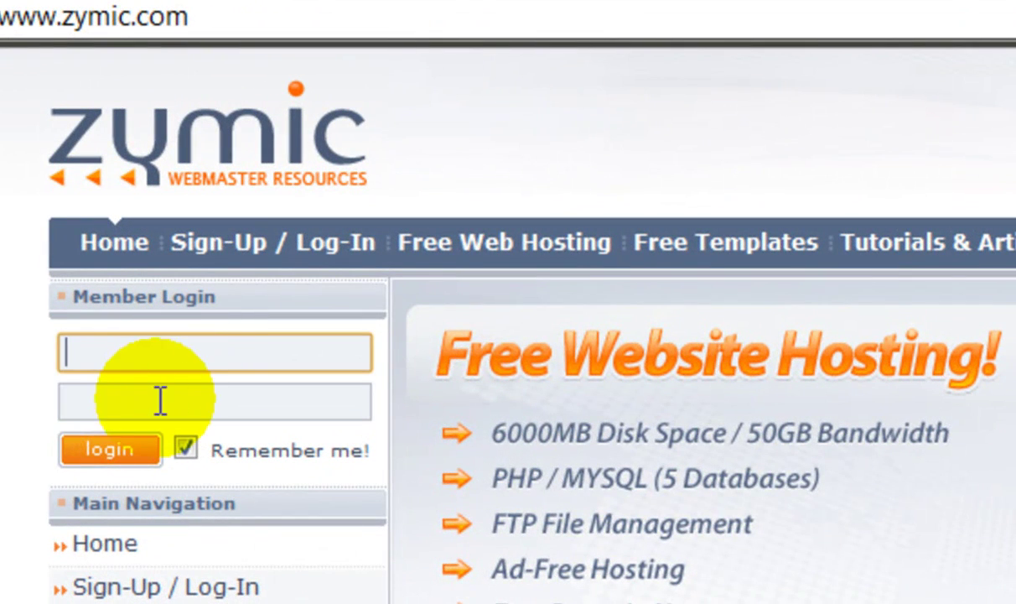
pyautogui.click(142, 411)
pyautogui.click(139, 362)
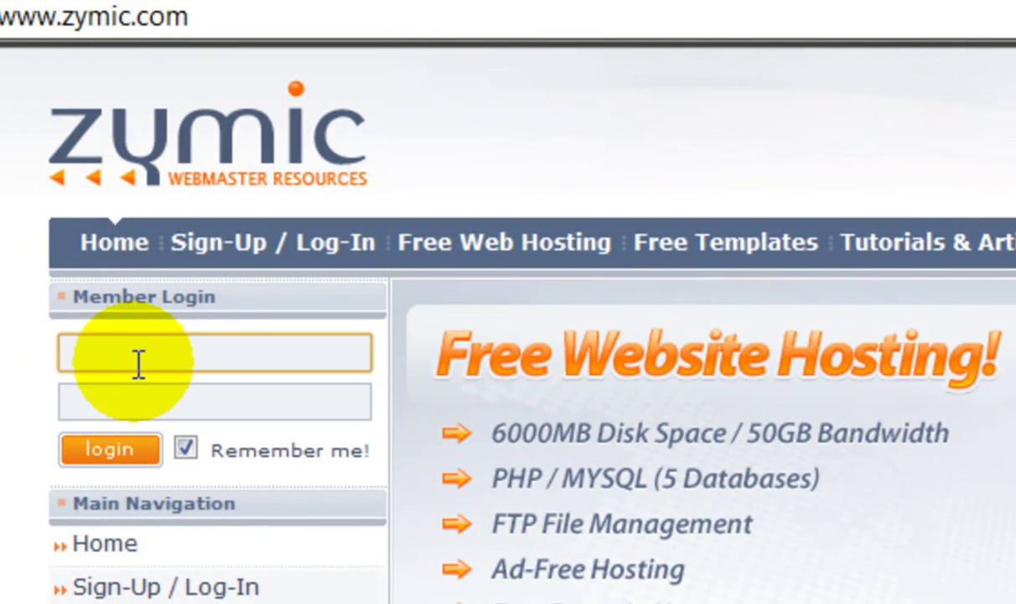
pyautogui.click(113, 402)
pyautogui.click(108, 351)
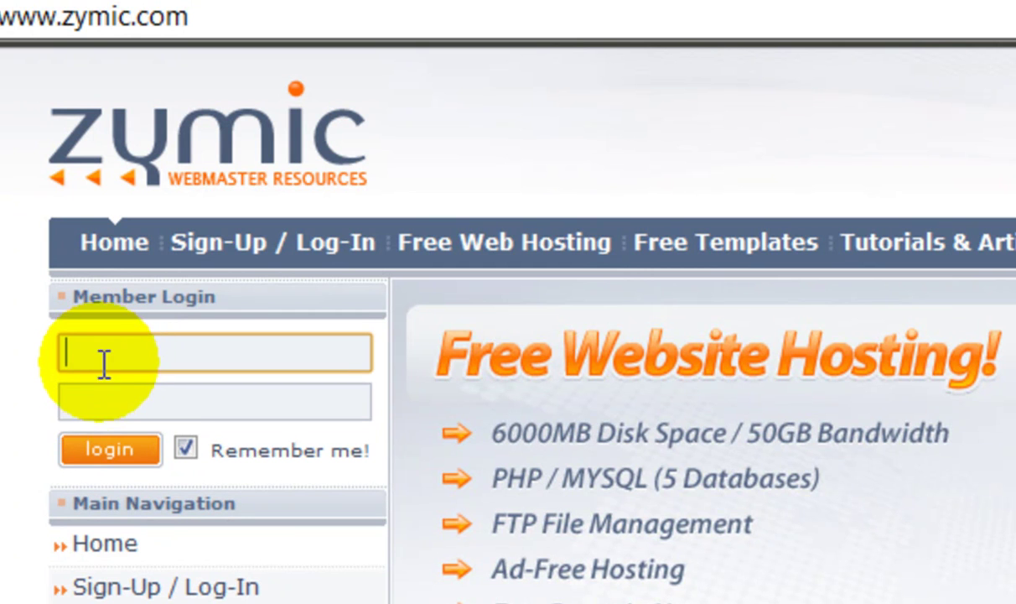
pyautogui.click(103, 359)
pyautogui.click(118, 418)
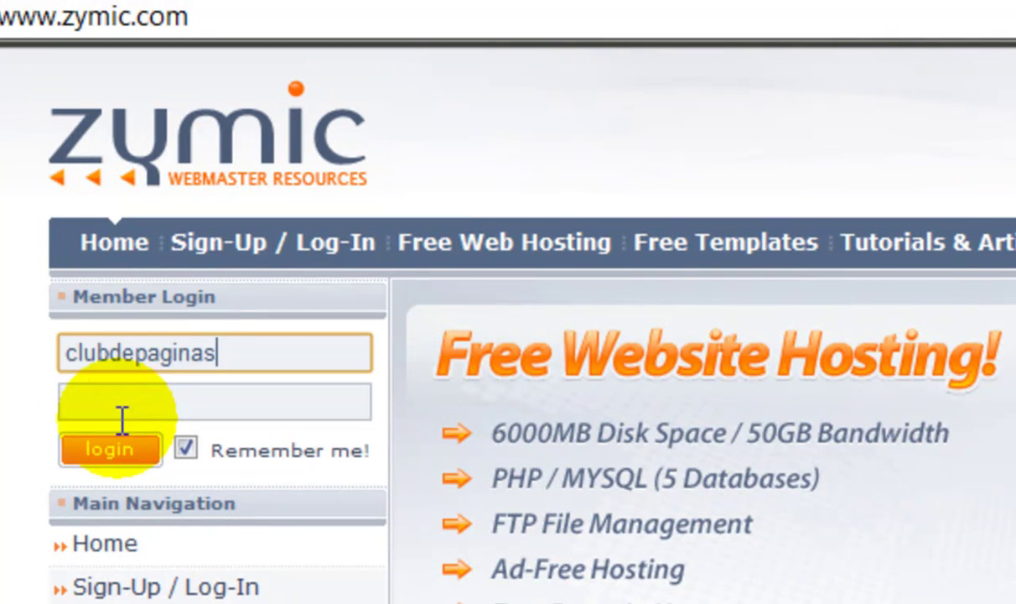
pyautogui.click(137, 399)
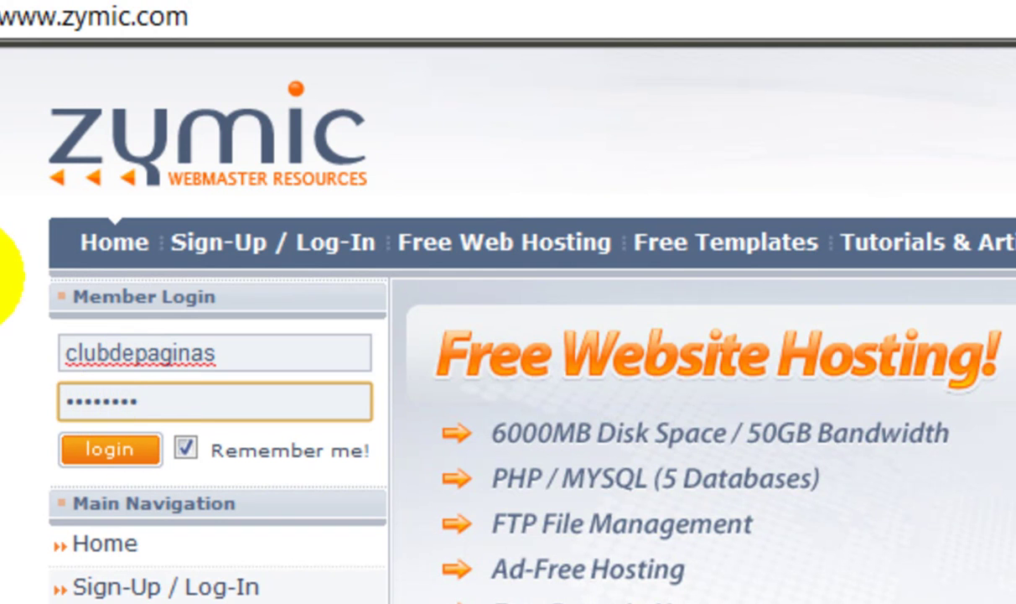
pyautogui.click(93, 453)
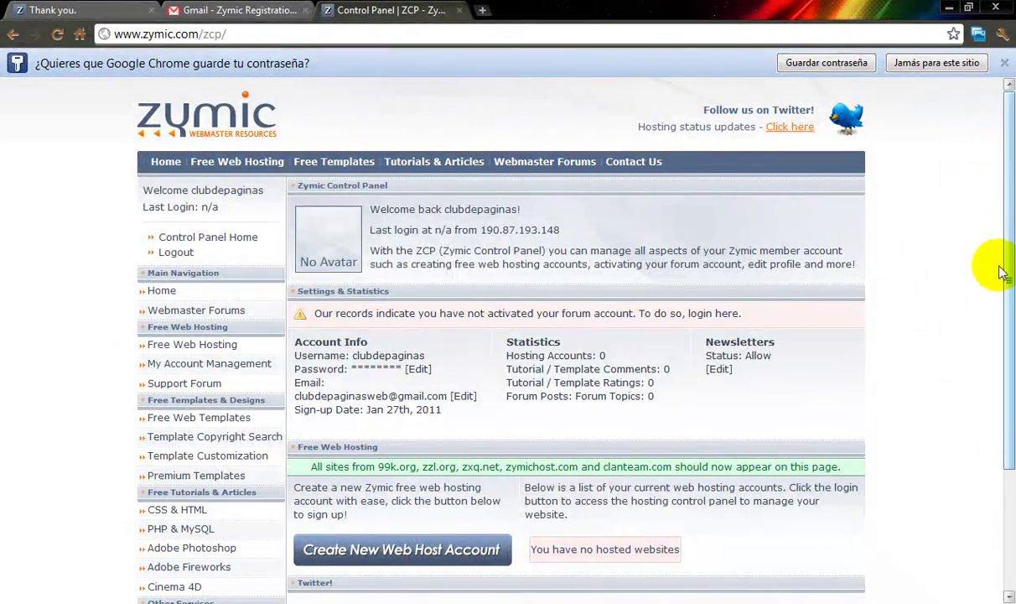
# Step: Dismiss the browser's save-password prompt and scroll the Zymic control panel to the hosting account option
pyautogui.scroll(-1, 893, 222)
pyautogui.scroll(-1, 927, 207)
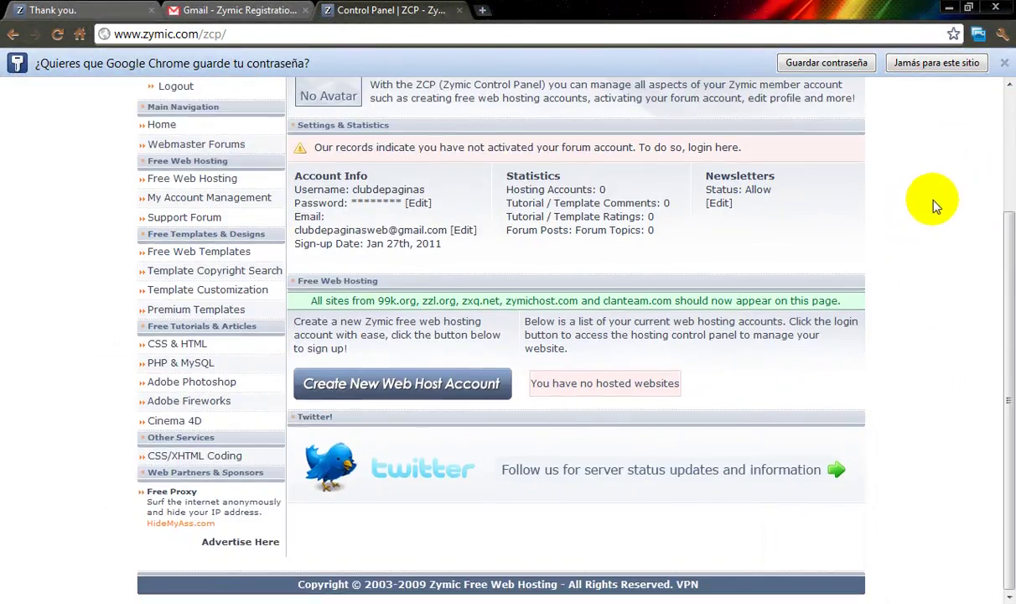
pyautogui.moveTo(1010, 277); pyautogui.dragTo(1006, 118)
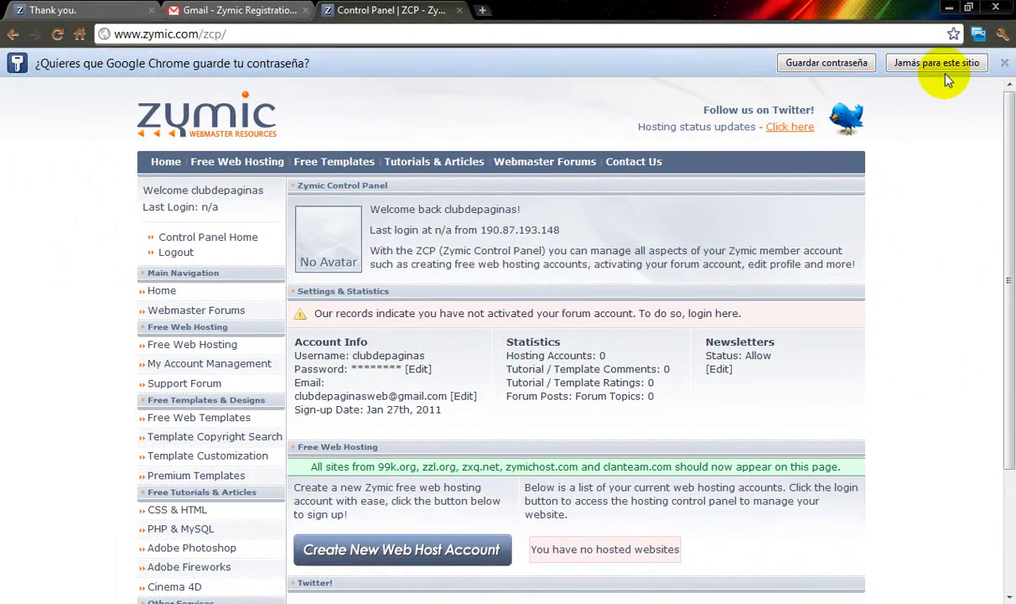
pyautogui.click(830, 62)
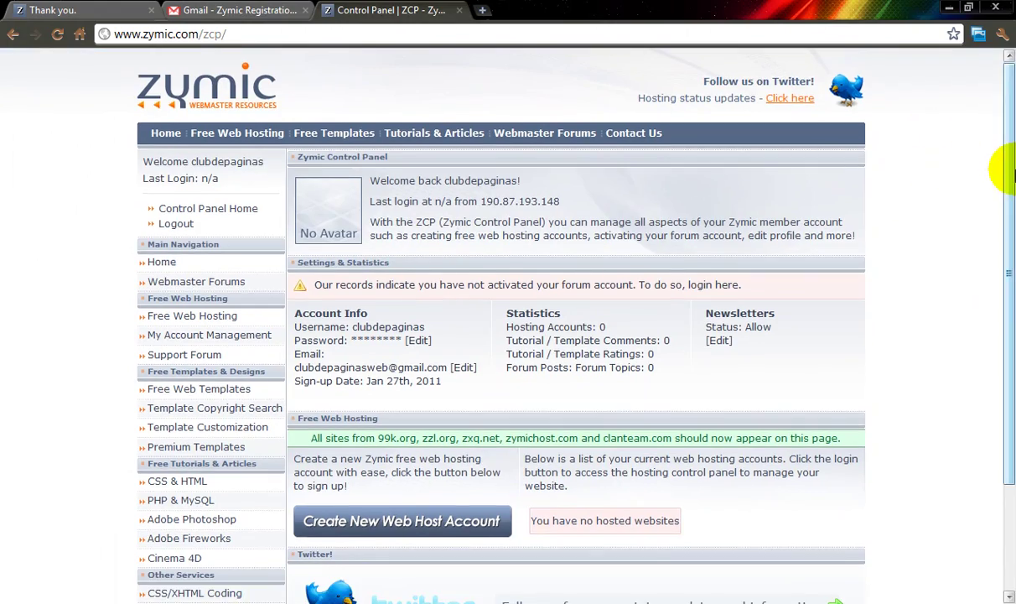
pyautogui.scroll(-1, 1010, 210)
pyautogui.scroll(-2, 1010, 206)
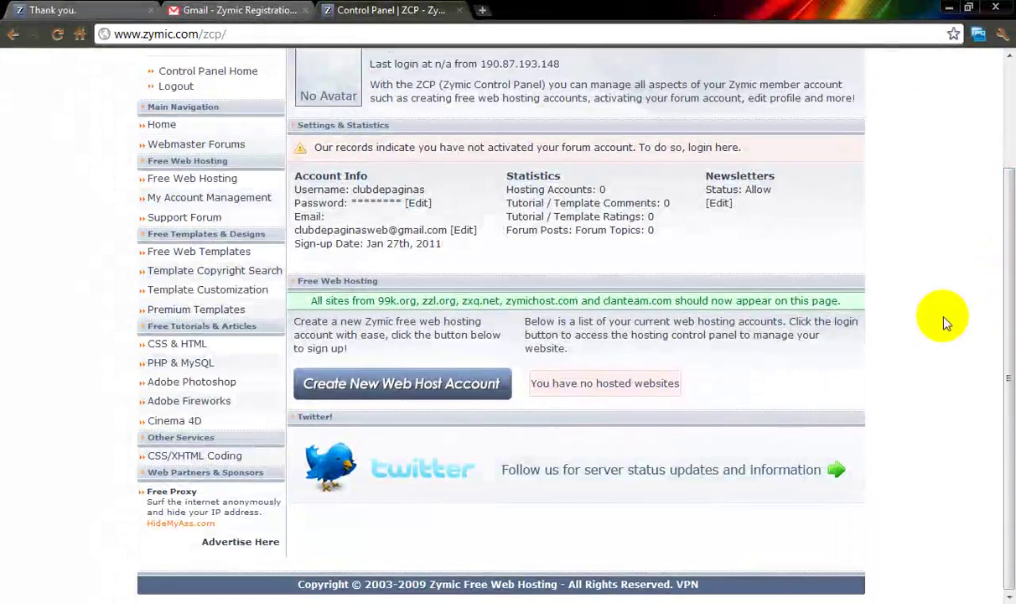
pyautogui.scroll(3, 969, 312)
pyautogui.scroll(-3, 969, 312)
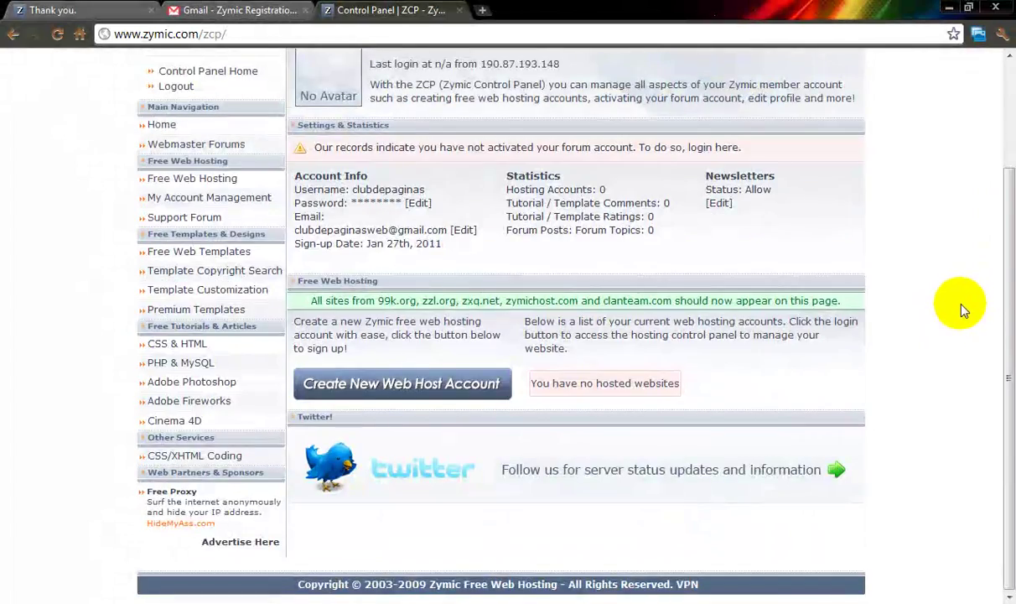
pyautogui.scroll(3, 960, 300)
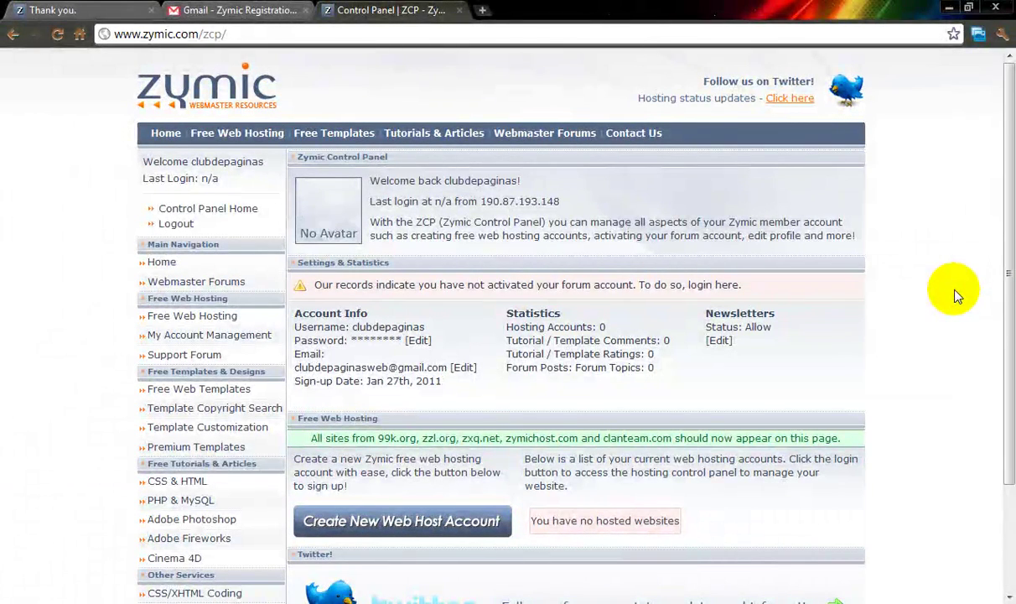
pyautogui.scroll(-2, 950, 292)
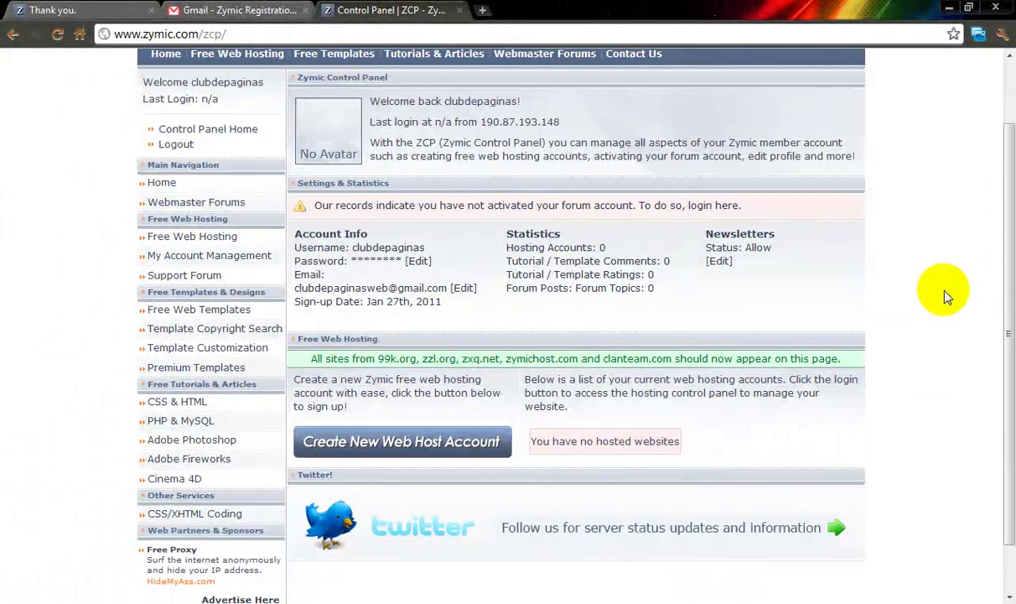
pyautogui.scroll(-2, 941, 290)
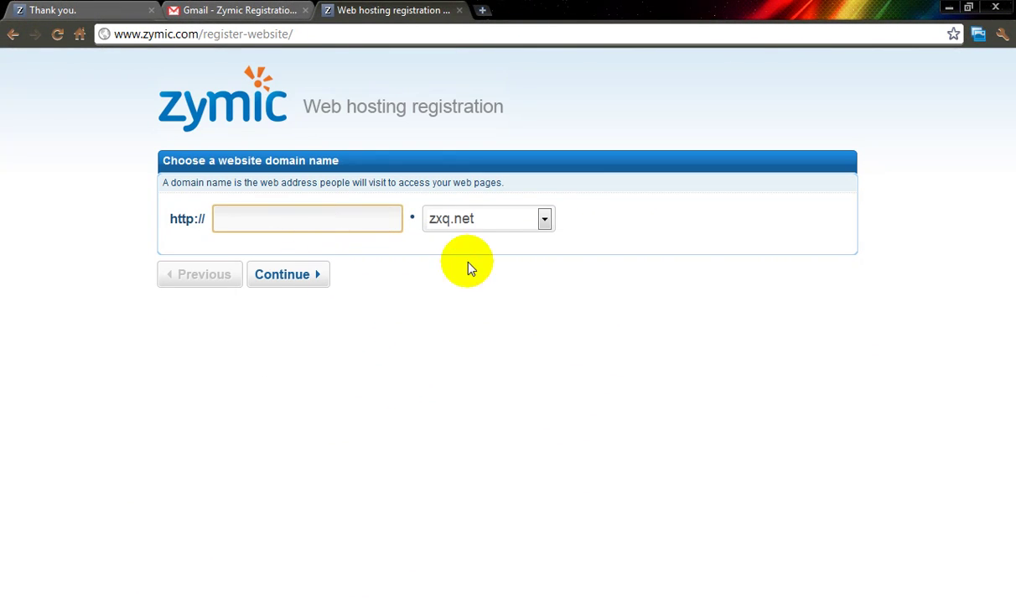
# Step: Enter clubdepaginasweb as the site name with the zxq.net domain and continue
pyautogui.click(543, 218)
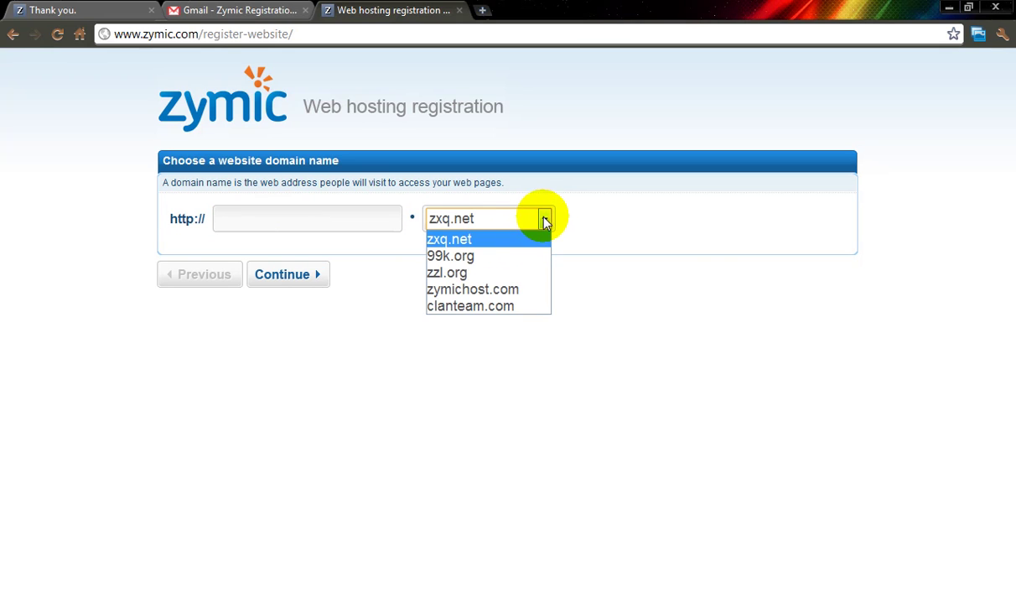
pyautogui.click(546, 218)
pyautogui.click(352, 217)
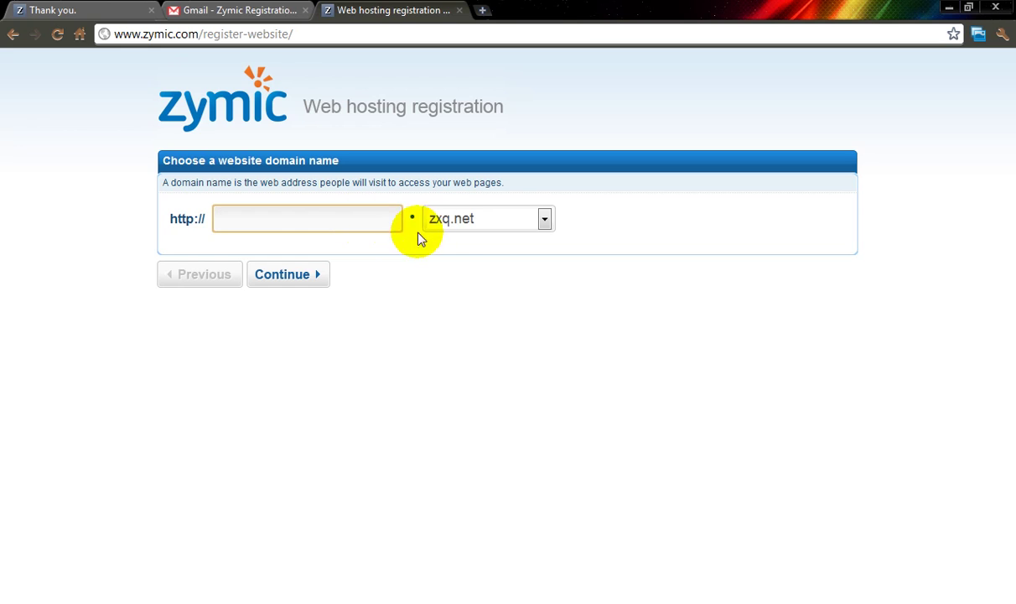
pyautogui.click(454, 219)
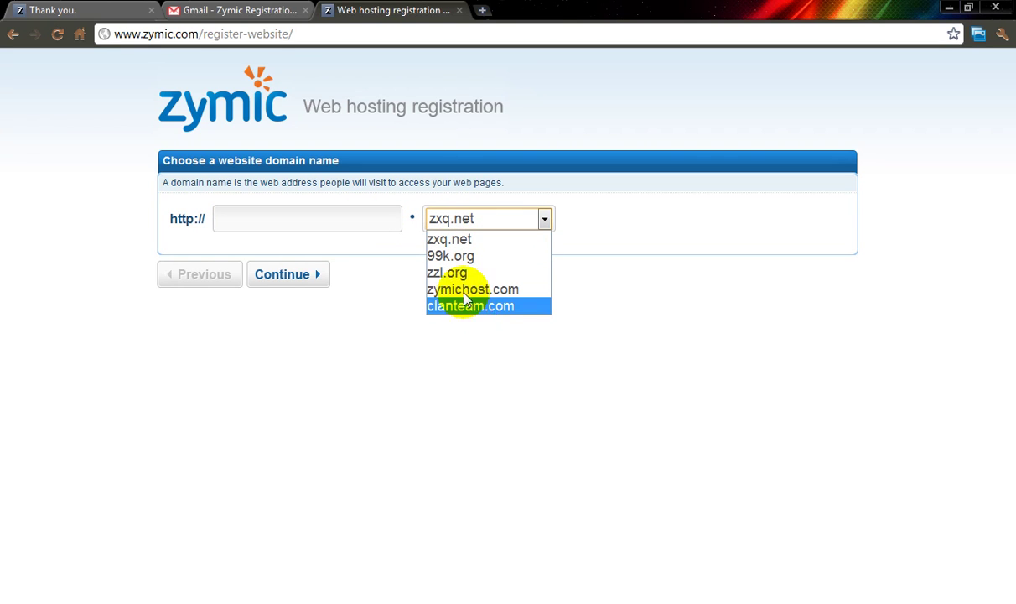
pyautogui.click(453, 239)
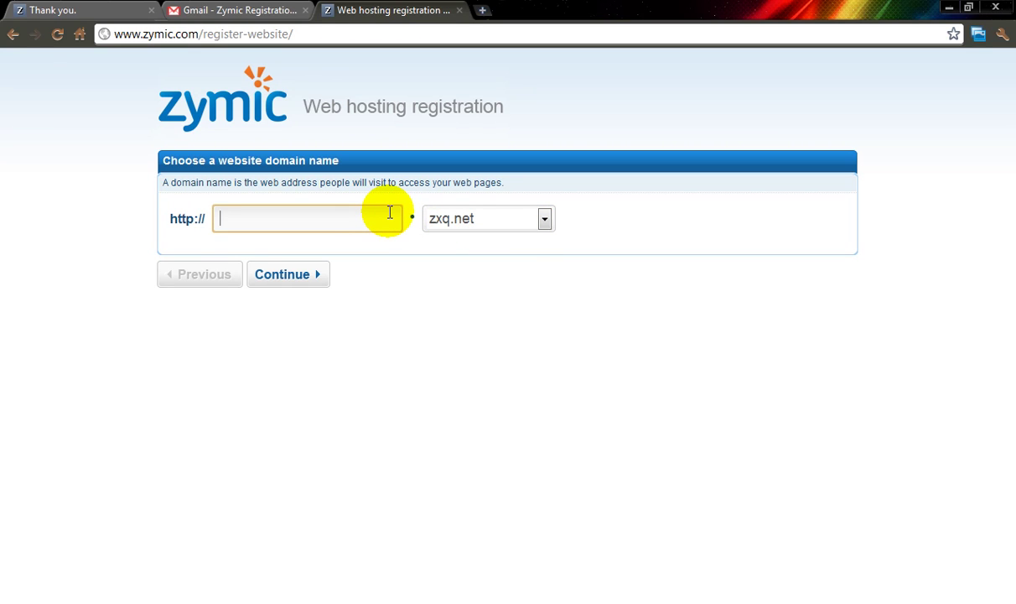
pyautogui.write('bdepaginasweb')
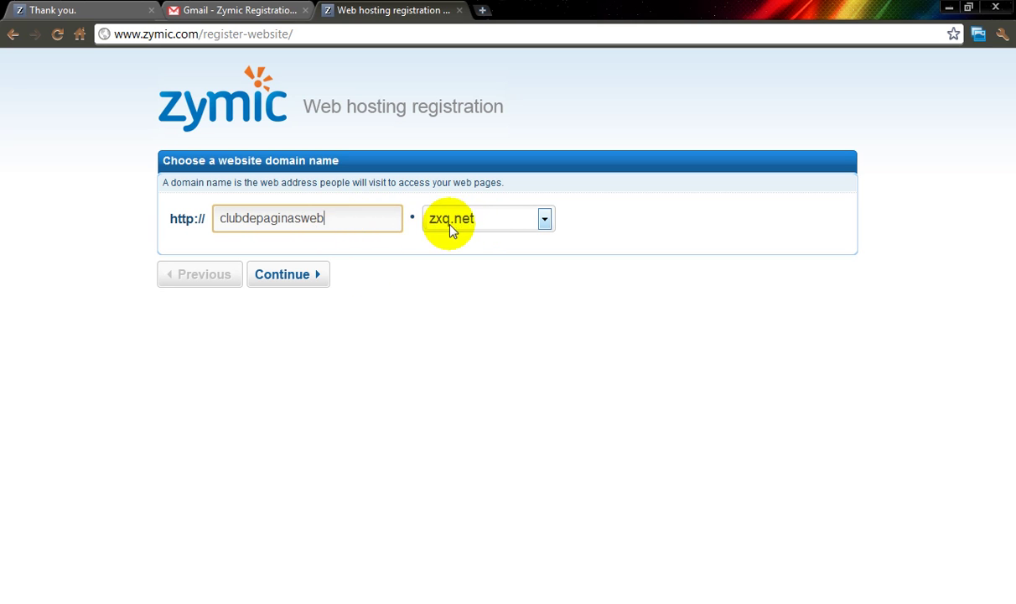
pyautogui.moveTo(352, 218); pyautogui.dragTo(193, 220)
pyautogui.click(378, 221)
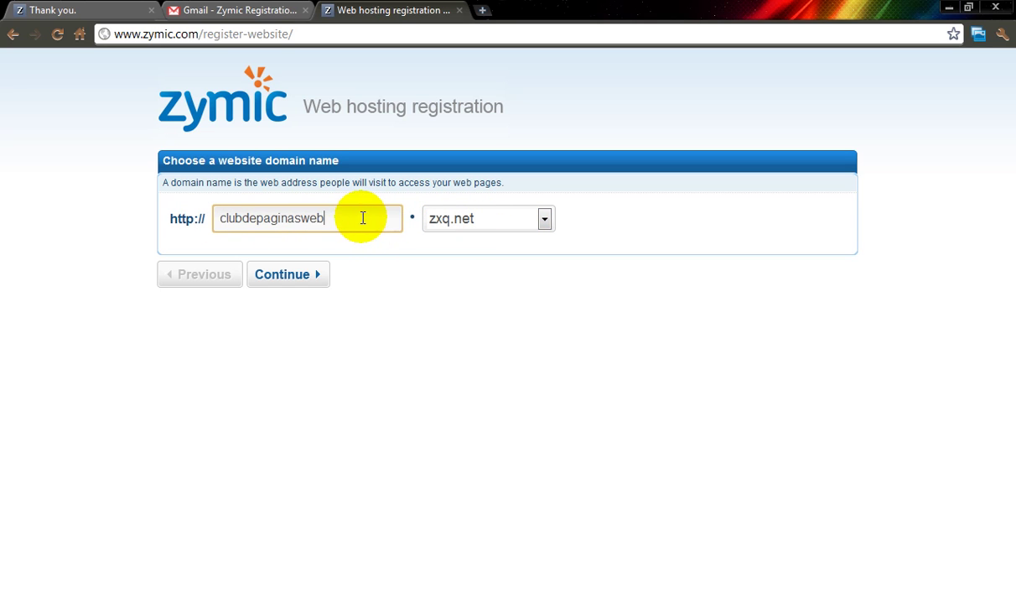
pyautogui.click(300, 282)
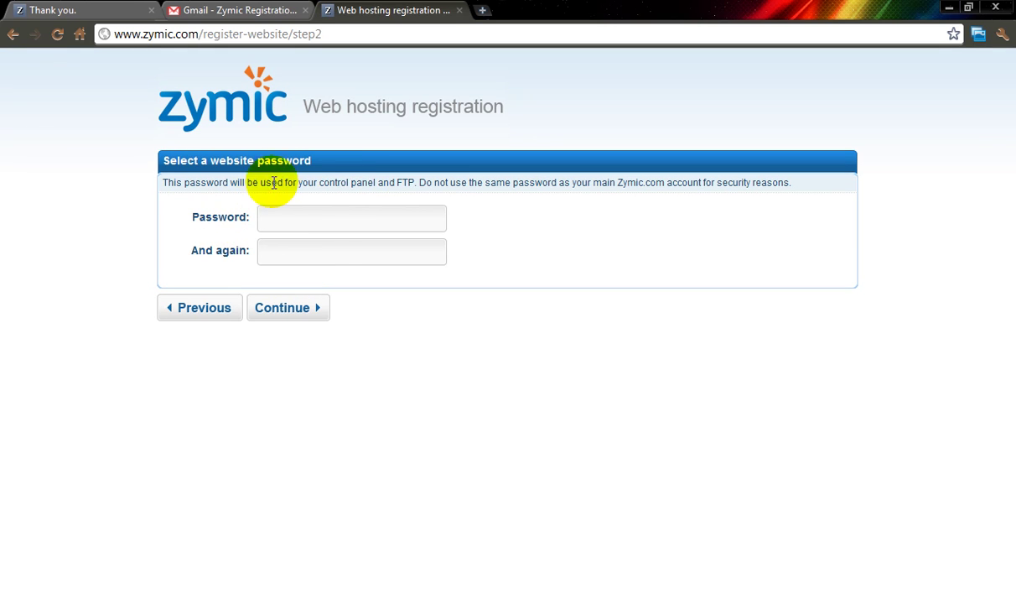
# Step: Enter the website password in the first Password entry
pyautogui.click(323, 256)
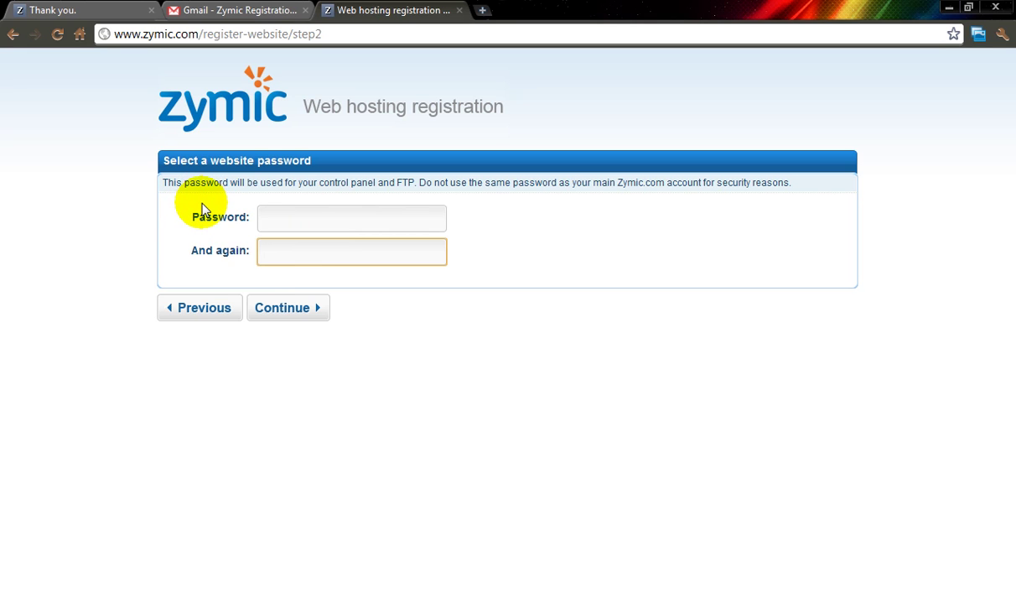
pyautogui.click(275, 222)
pyautogui.click(278, 245)
pyautogui.click(276, 220)
pyautogui.click(282, 248)
pyautogui.click(281, 219)
pyautogui.click(285, 248)
pyautogui.click(273, 216)
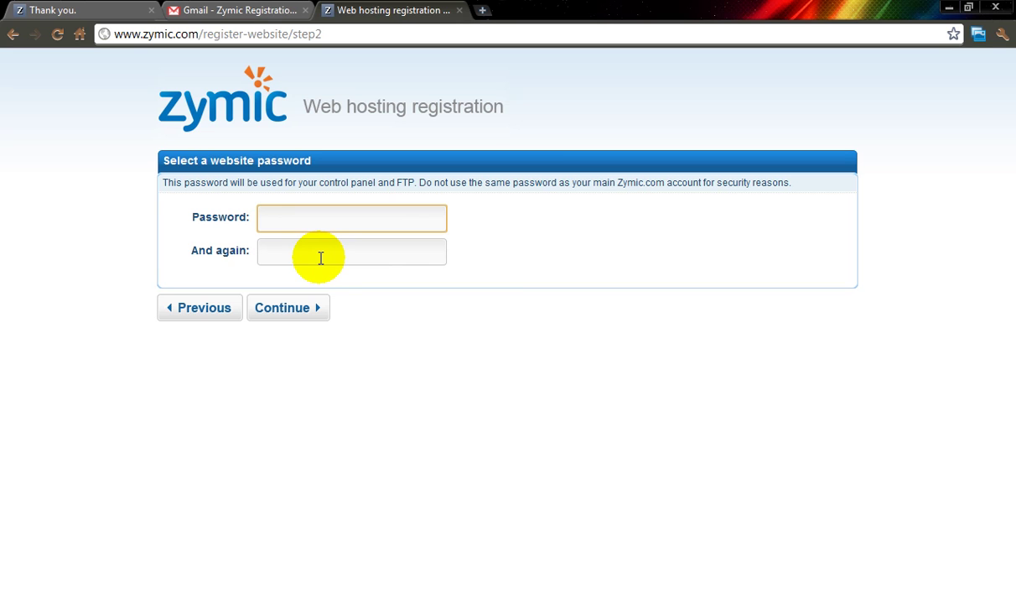
# Step: Repeat the password in the confirmation entry and continue to the terms of service
pyautogui.click(404, 250)
pyautogui.click(397, 223)
pyautogui.click(380, 248)
pyautogui.click(379, 220)
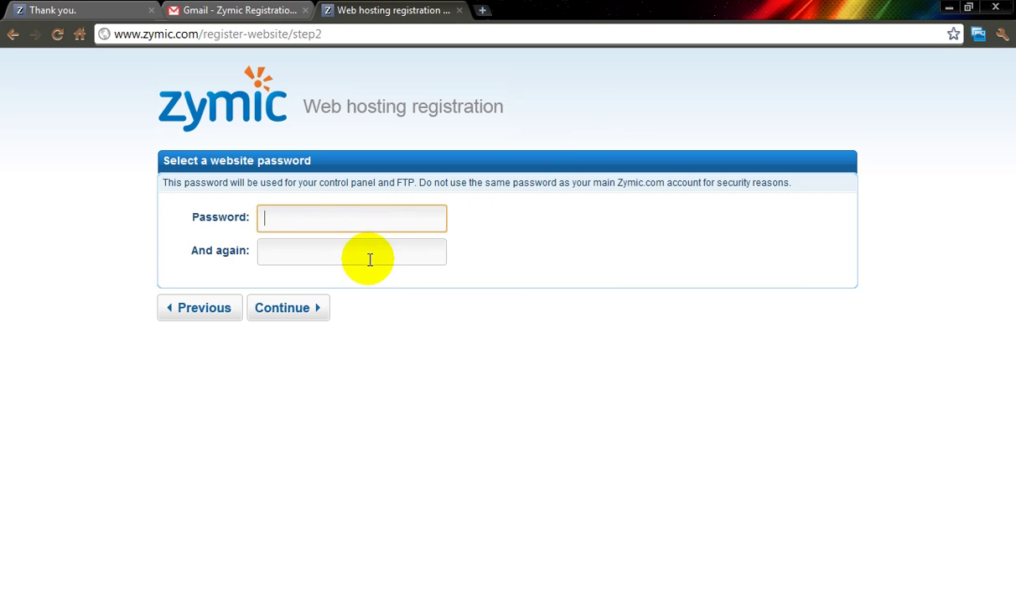
pyautogui.click(363, 247)
pyautogui.click(356, 220)
pyautogui.click(351, 252)
pyautogui.click(352, 223)
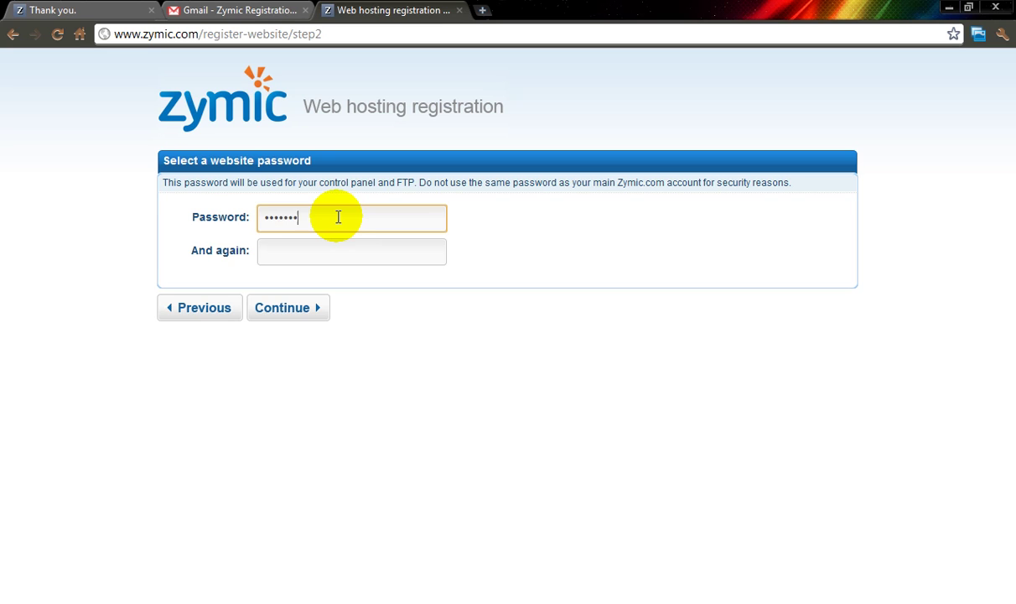
pyautogui.press('Tab')
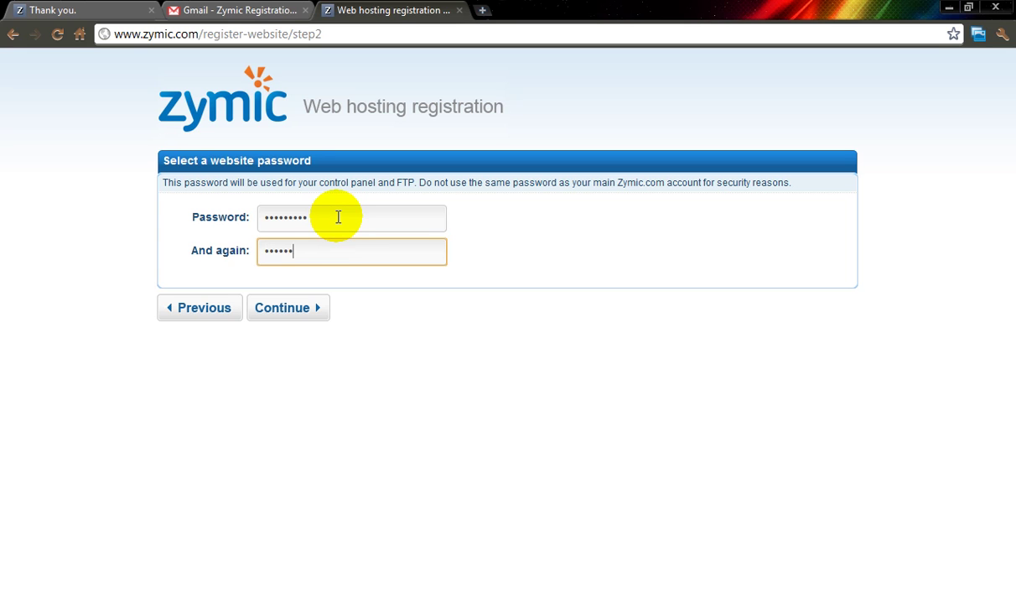
pyautogui.click(281, 309)
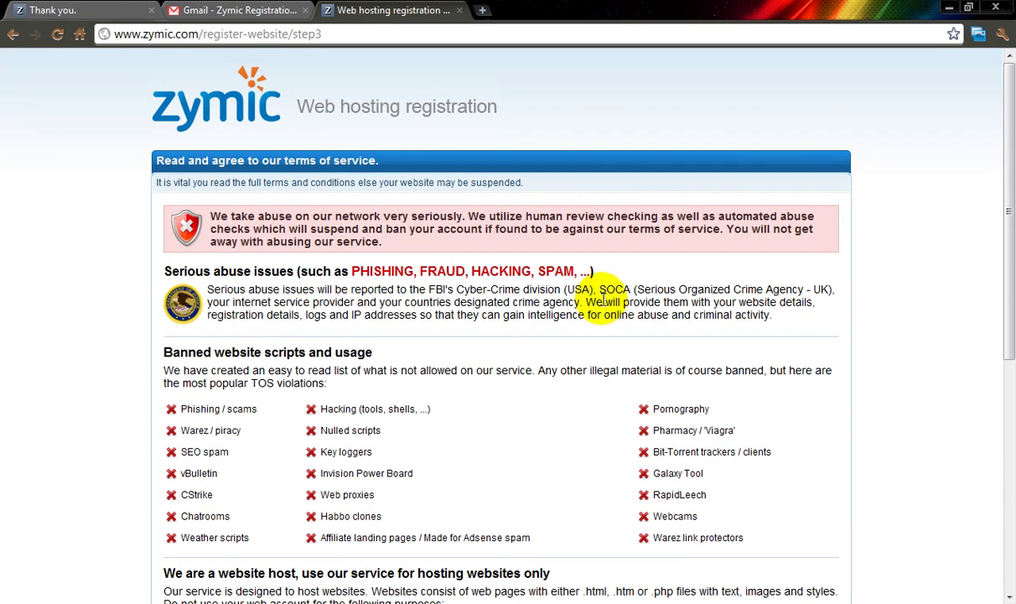
pyautogui.moveTo(1010, 212); pyautogui.dragTo(965, 272)
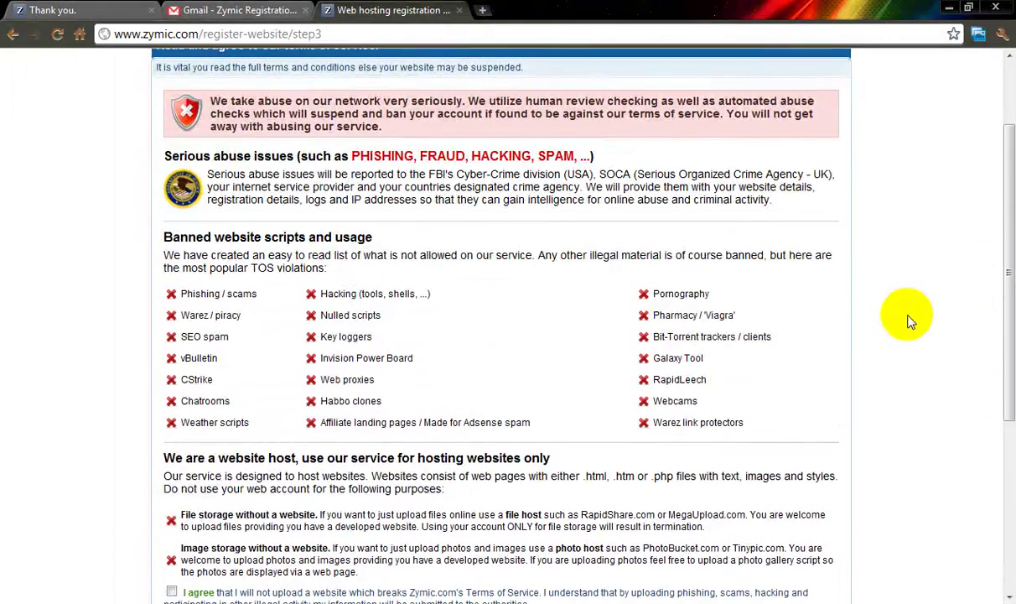
pyautogui.moveTo(909, 322); pyautogui.dragTo(914, 327)
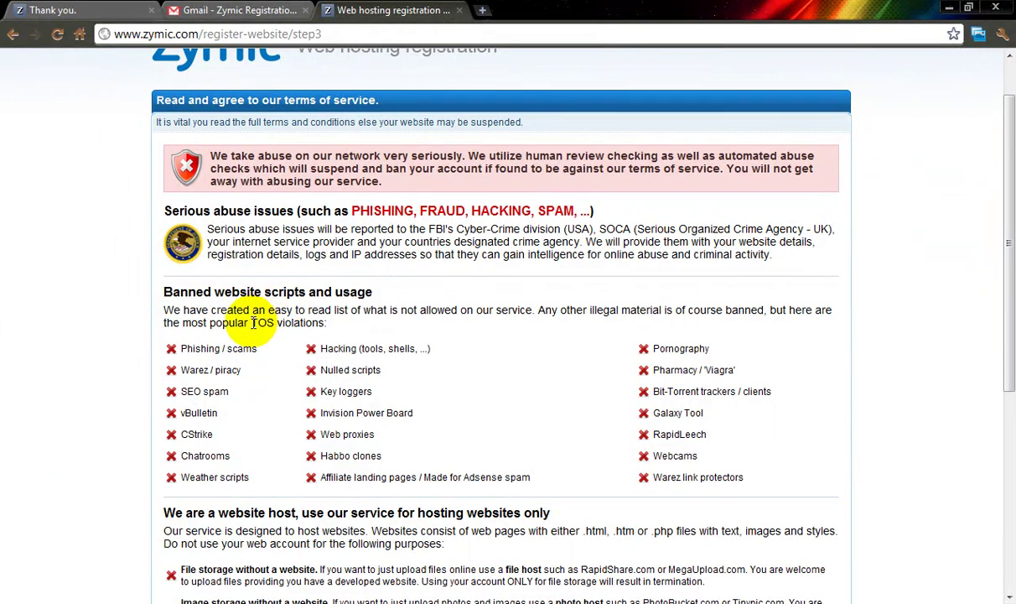
pyautogui.moveTo(335, 324); pyautogui.dragTo(292, 324)
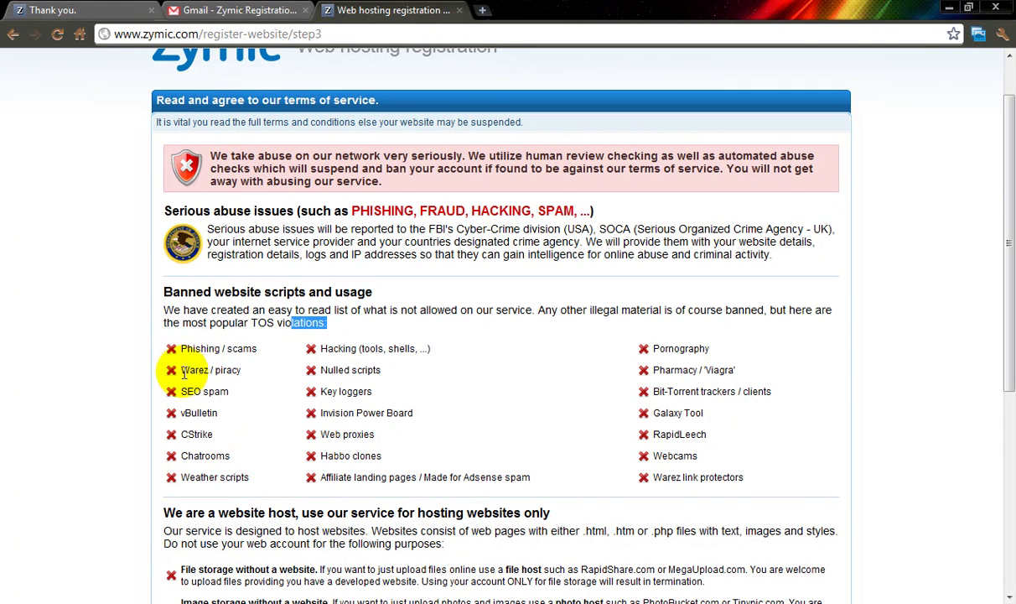
pyautogui.doubleClick(202, 350)
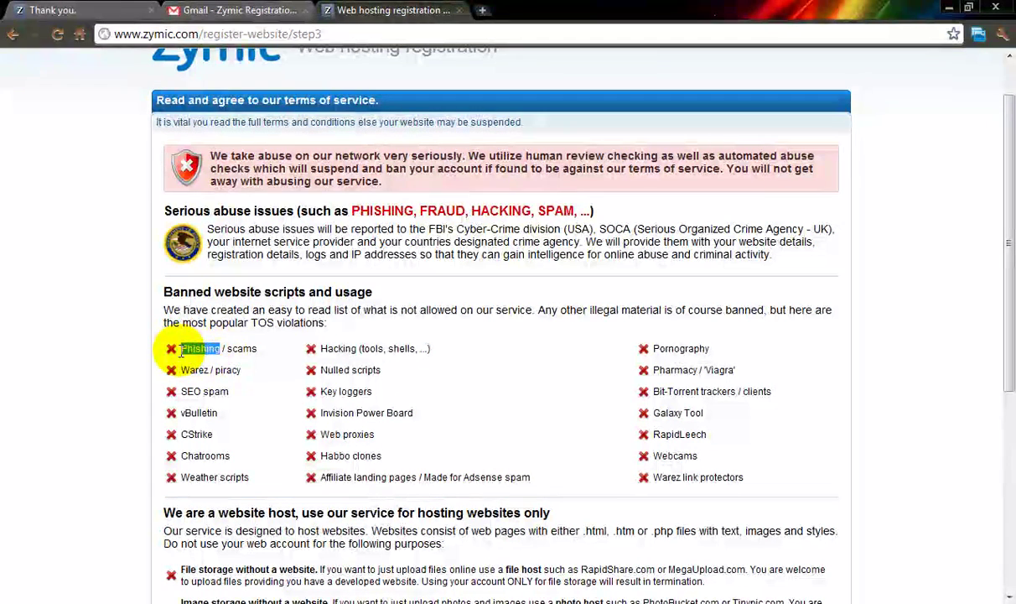
pyautogui.click(210, 350)
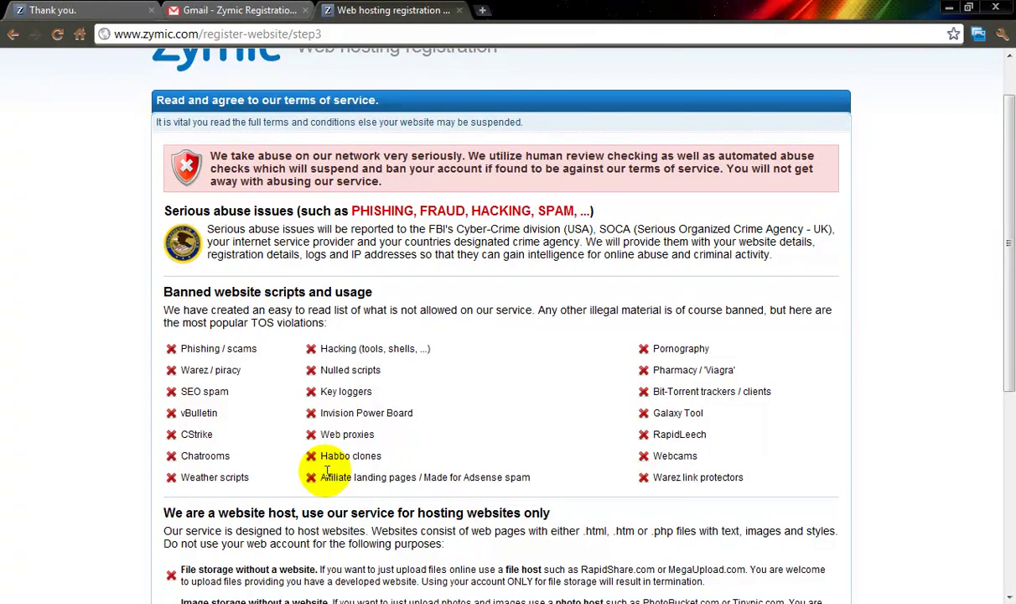
pyautogui.scroll(2, 311, 451)
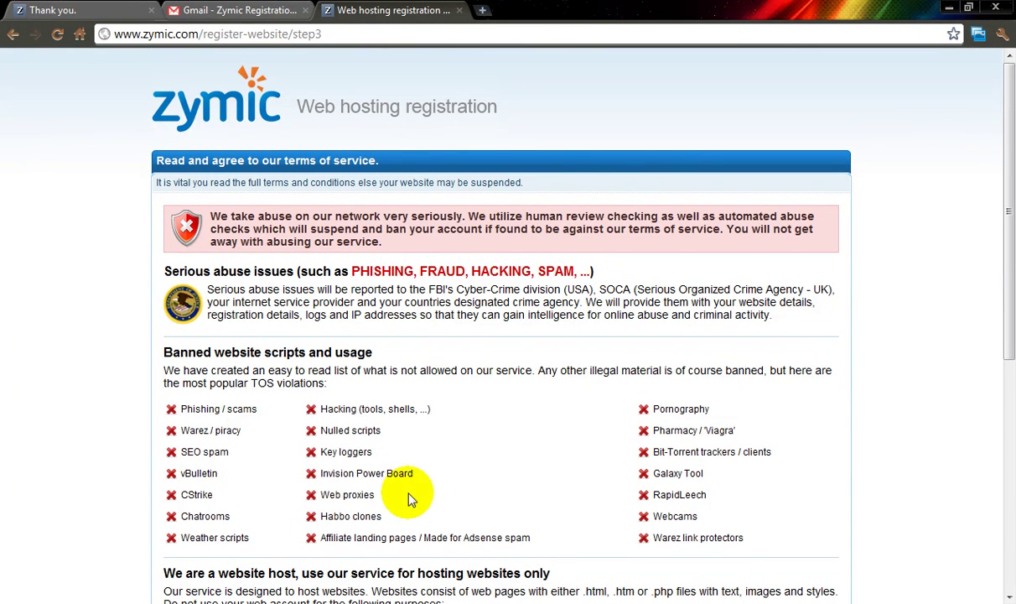
pyautogui.moveTo(534, 539); pyautogui.dragTo(463, 537)
pyautogui.click(459, 537)
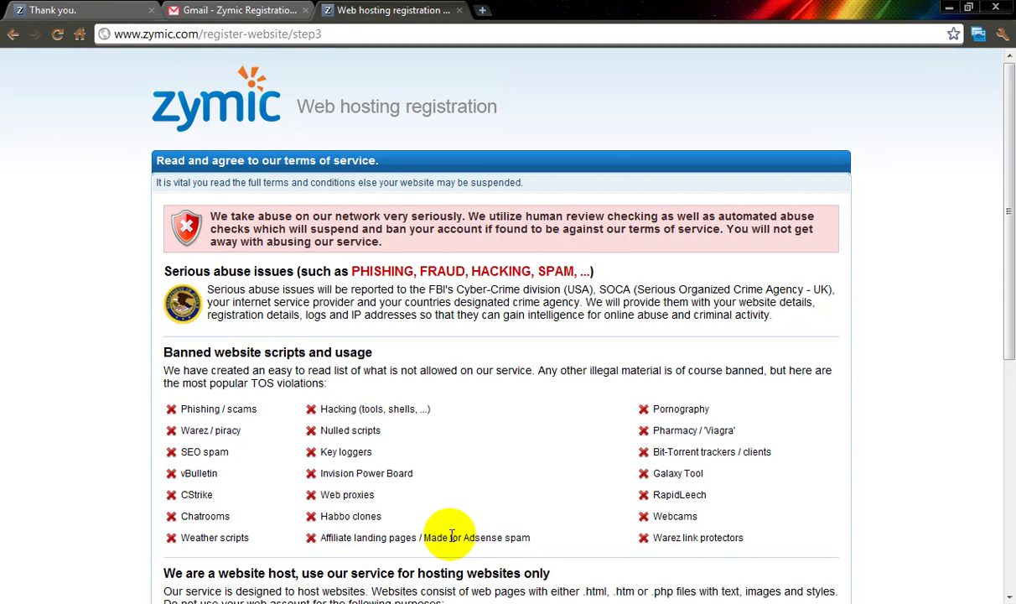
pyautogui.moveTo(424, 541); pyautogui.dragTo(466, 538)
pyautogui.click(477, 540)
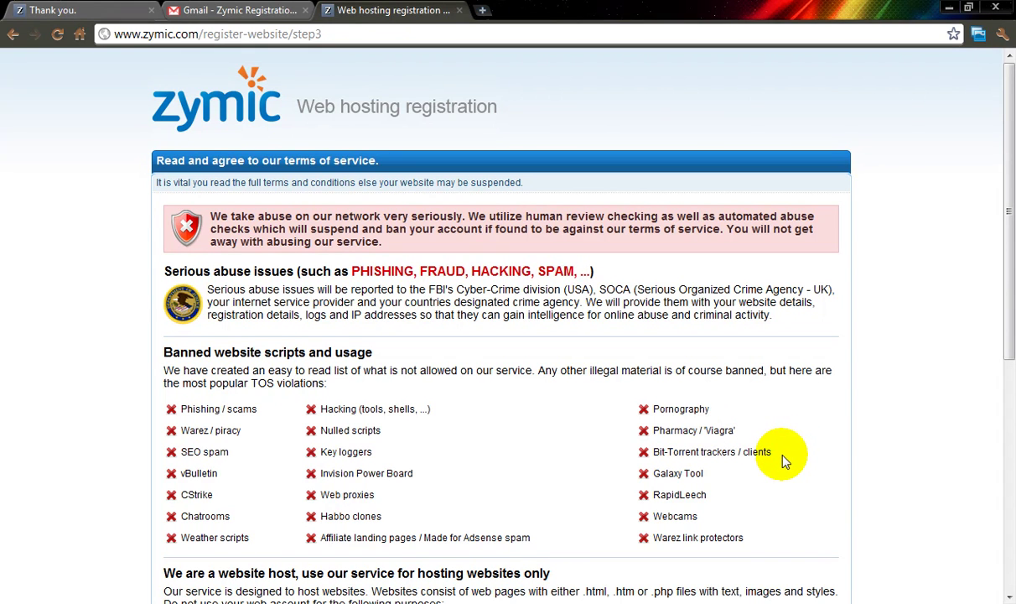
pyautogui.scroll(-1, 787, 482)
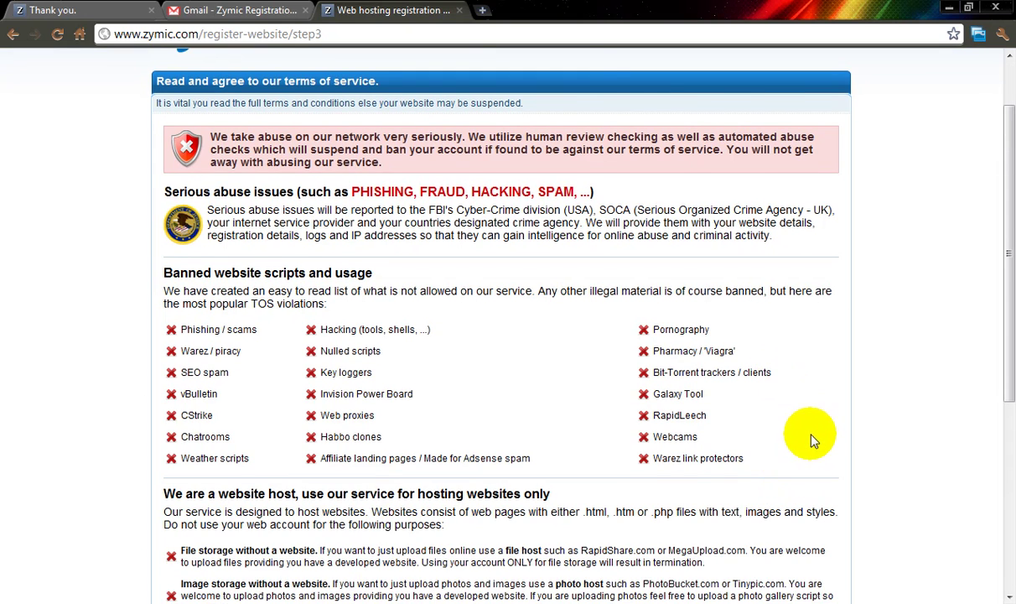
pyautogui.scroll(-3, 812, 440)
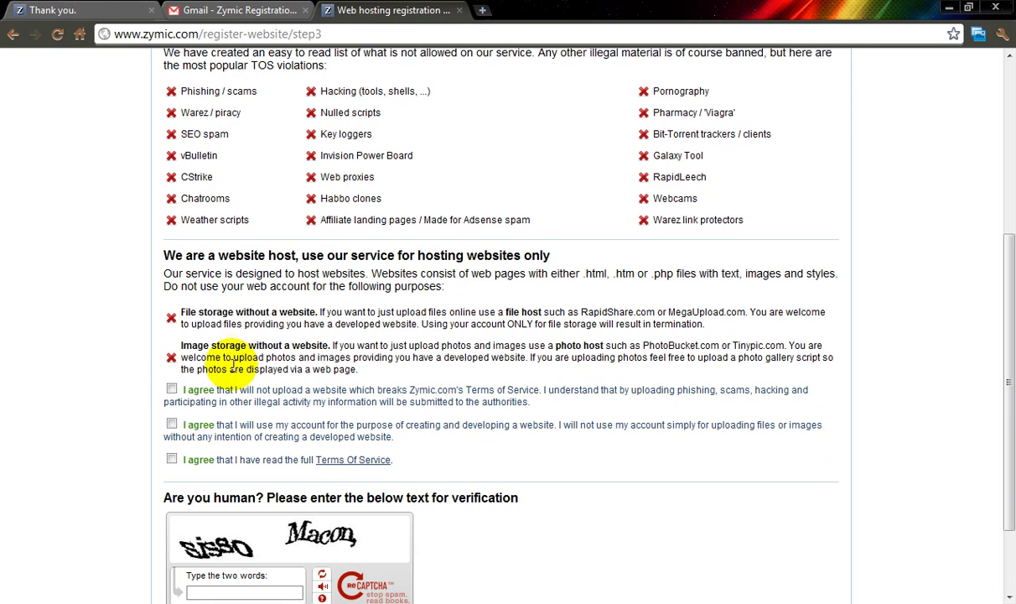
# Step: Tick the two remaining 'I agree' boxes and type the two captcha words
pyautogui.scroll(-2, 161, 394)
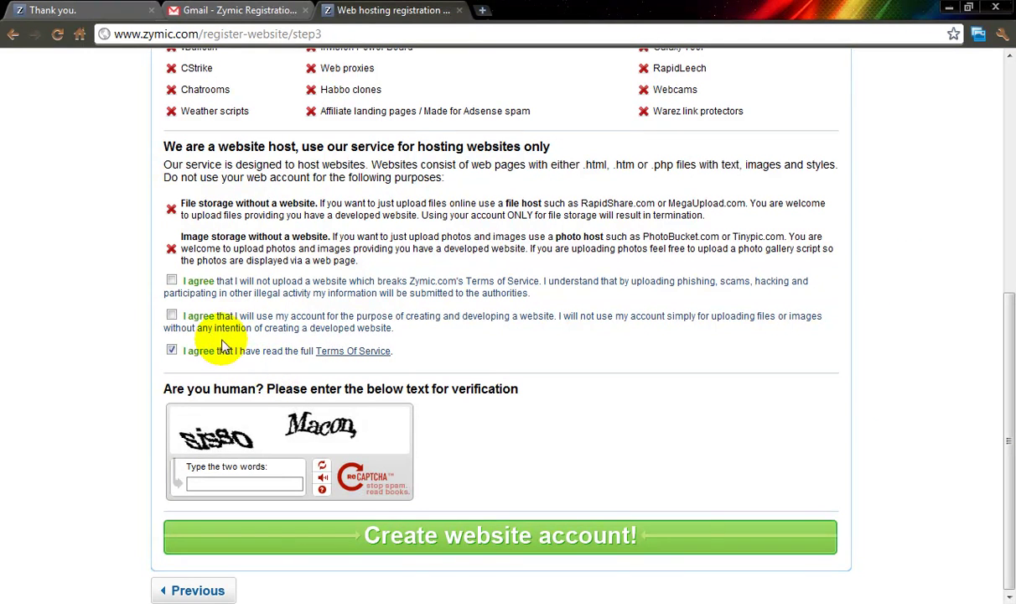
pyautogui.click(197, 481)
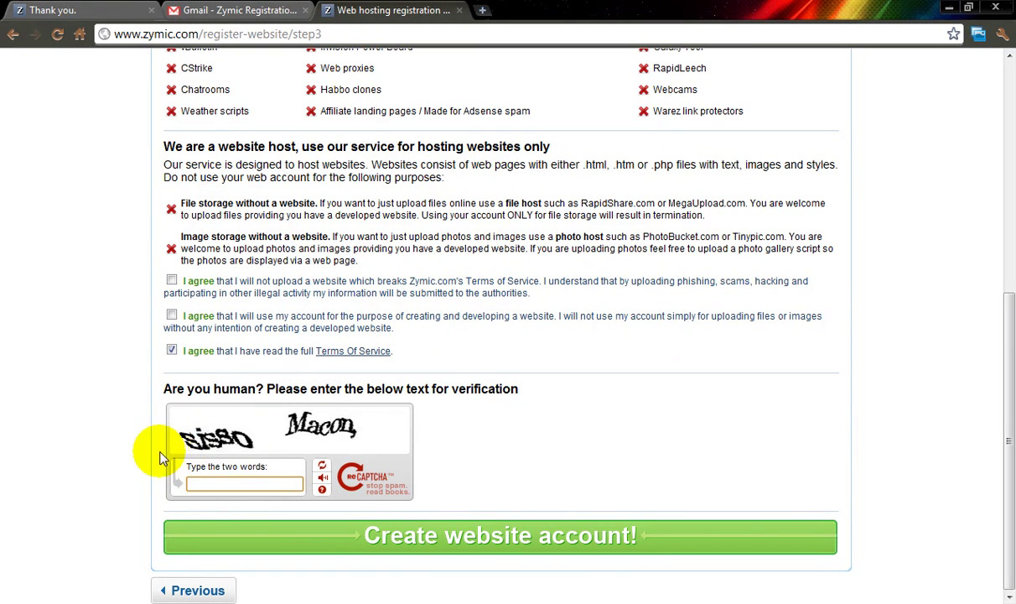
pyautogui.click(172, 315)
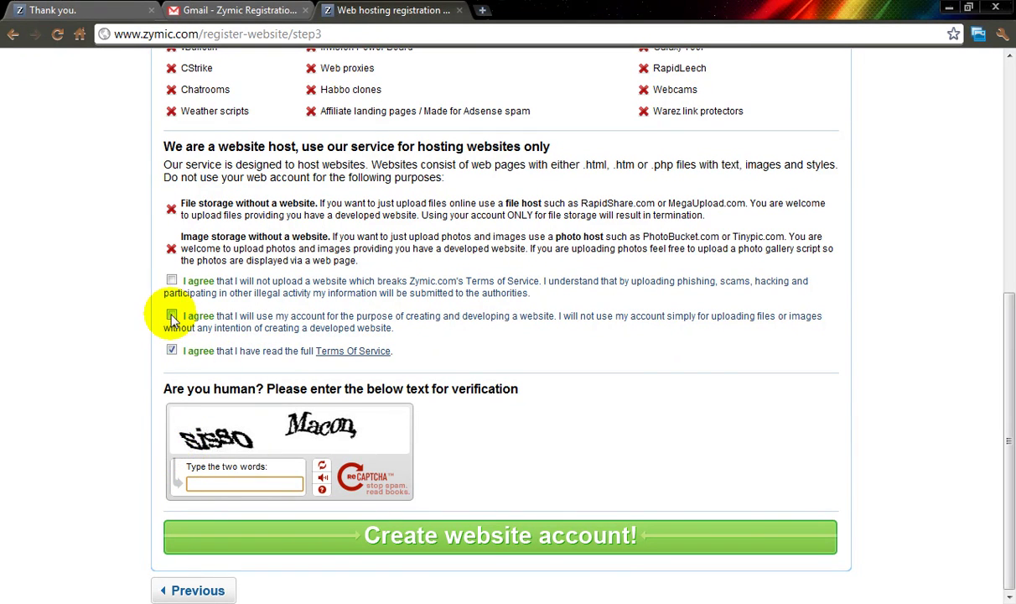
pyautogui.click(172, 280)
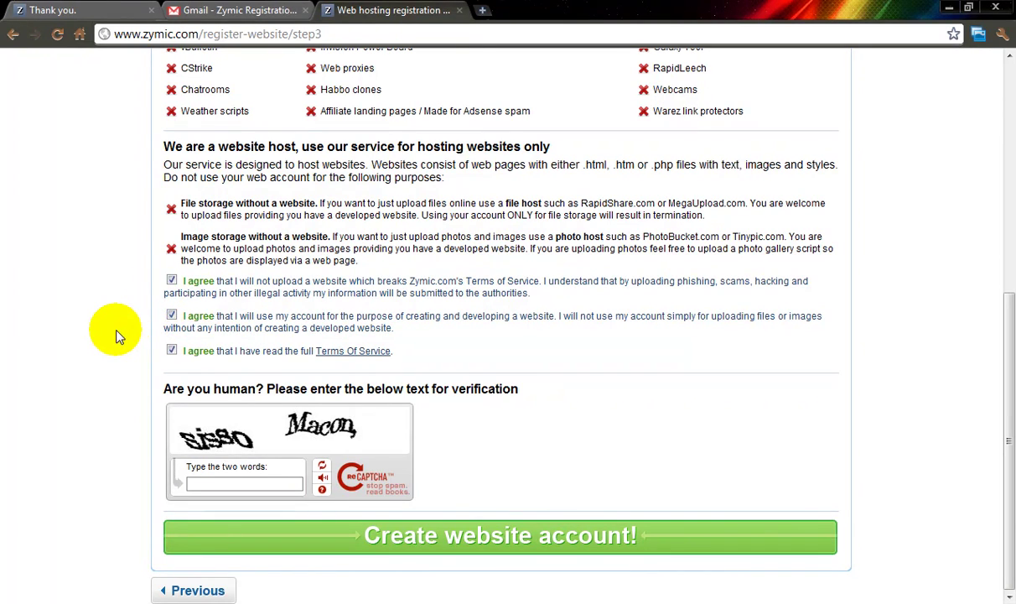
pyautogui.scroll(4, 101, 329)
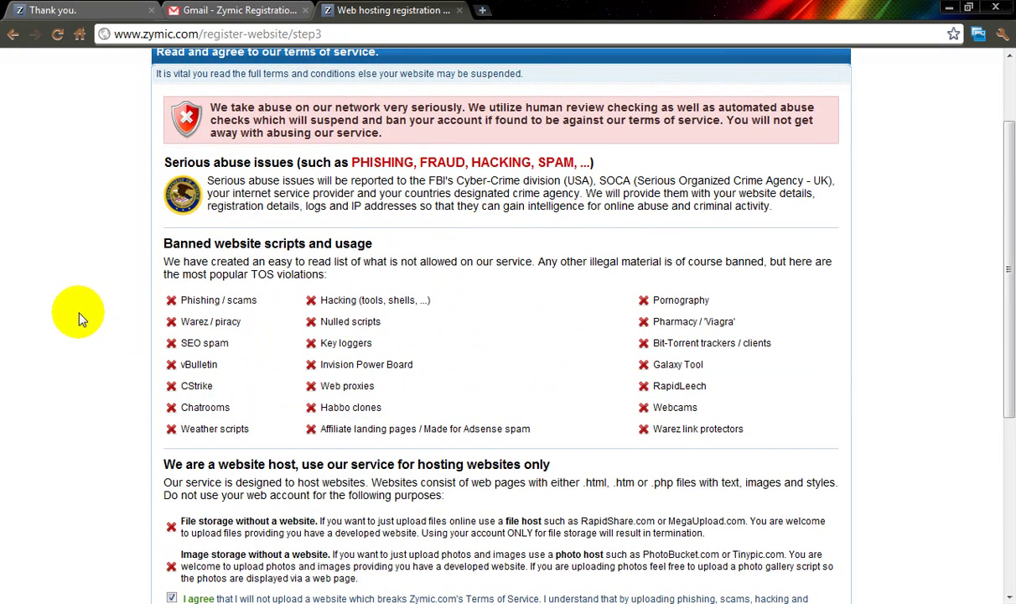
pyautogui.scroll(-4, 80, 314)
pyautogui.click(225, 481)
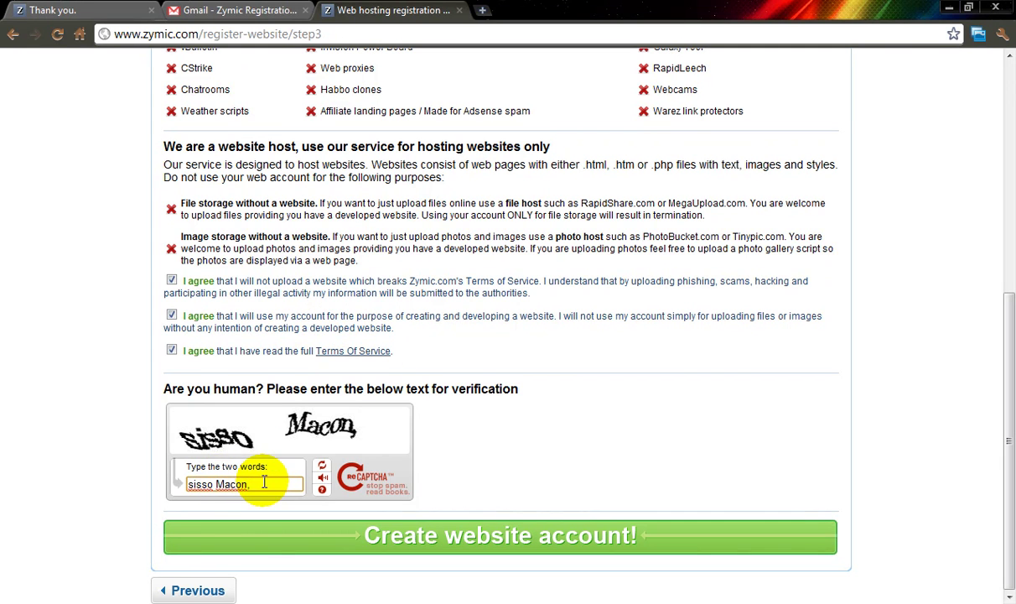
# Step: Check the captcha entry and submit the registration with 'Create website account!'
pyautogui.moveTo(256, 486); pyautogui.dragTo(230, 488)
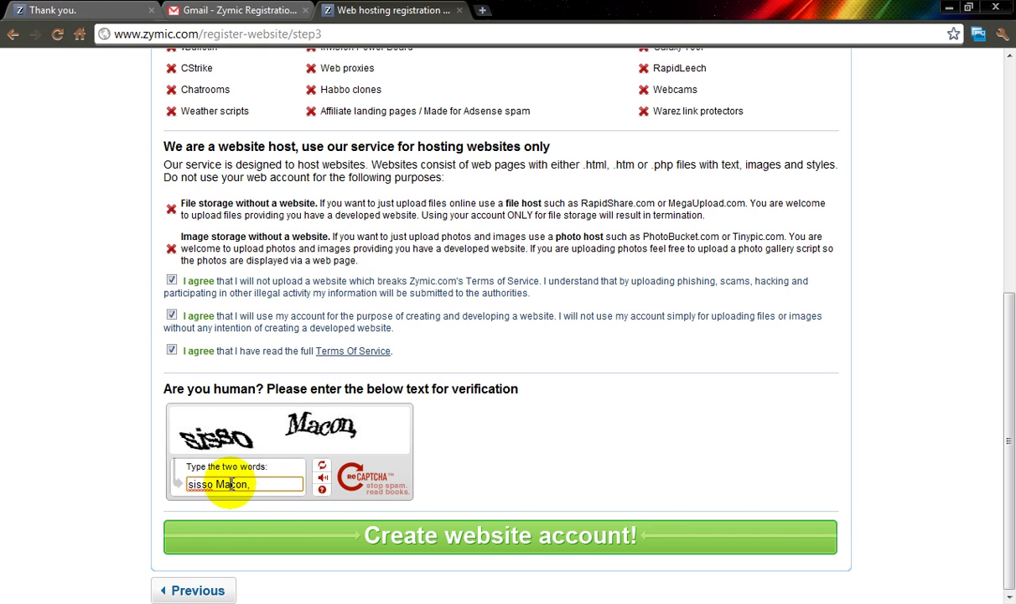
pyautogui.click(410, 541)
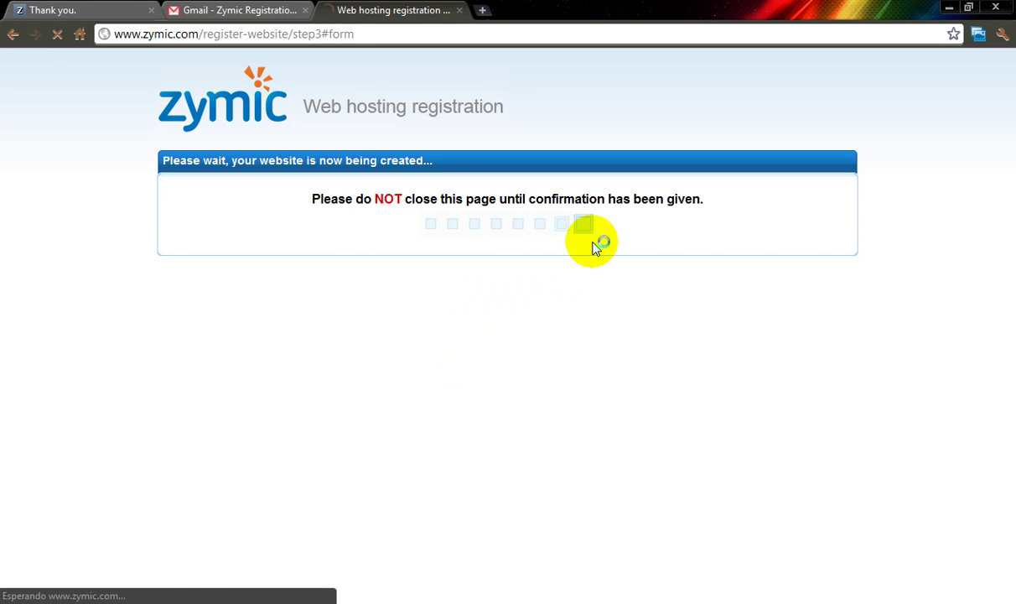
# Step: Read the clubdepaginasweb.zxq.net URL and FTP details on the success page, then bring up the Start menu
pyautogui.scroll(-1, 434, 240)
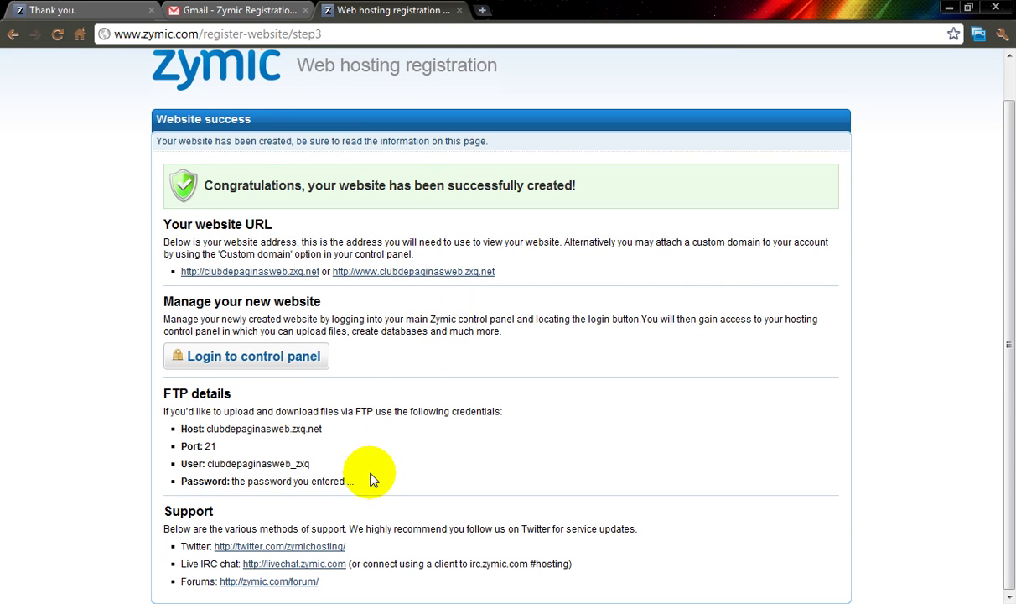
pyautogui.moveTo(242, 319); pyautogui.dragTo(305, 319)
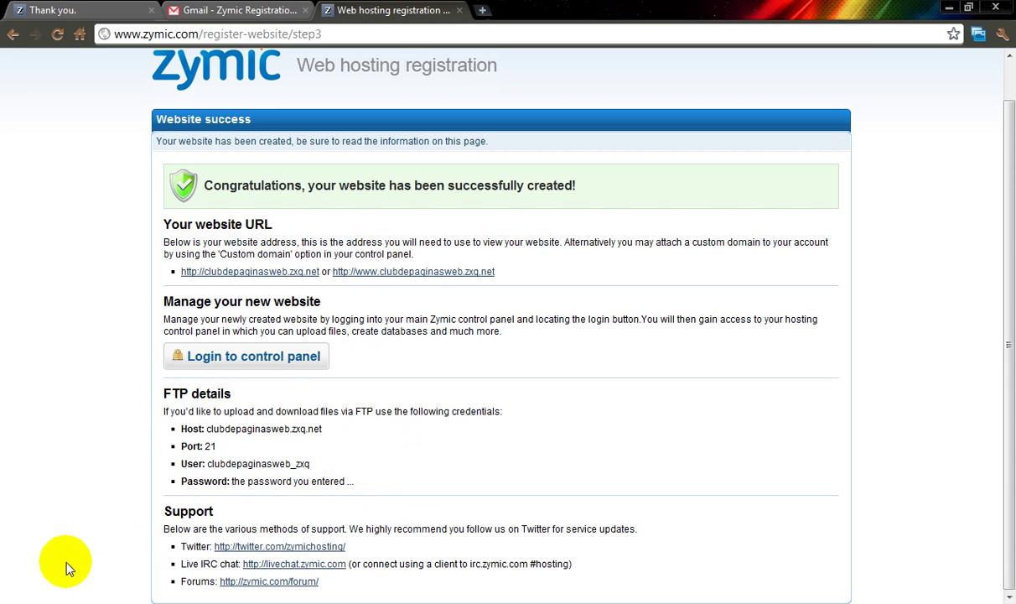
pyautogui.press('super')
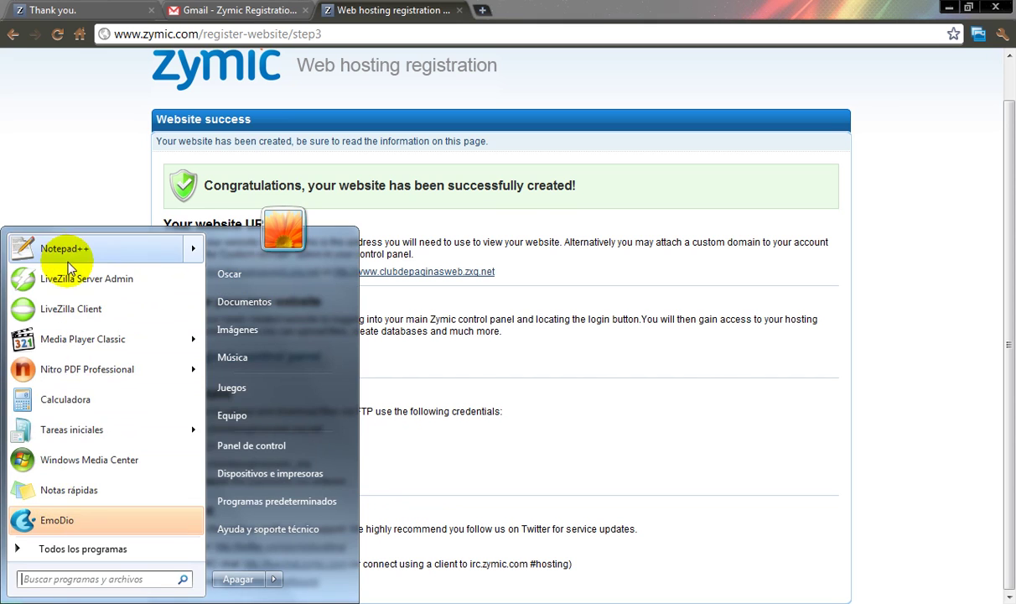
# Step: Launch Notepad++ and shrink its window so the Zymic page shows behind it
pyautogui.click(181, 154)
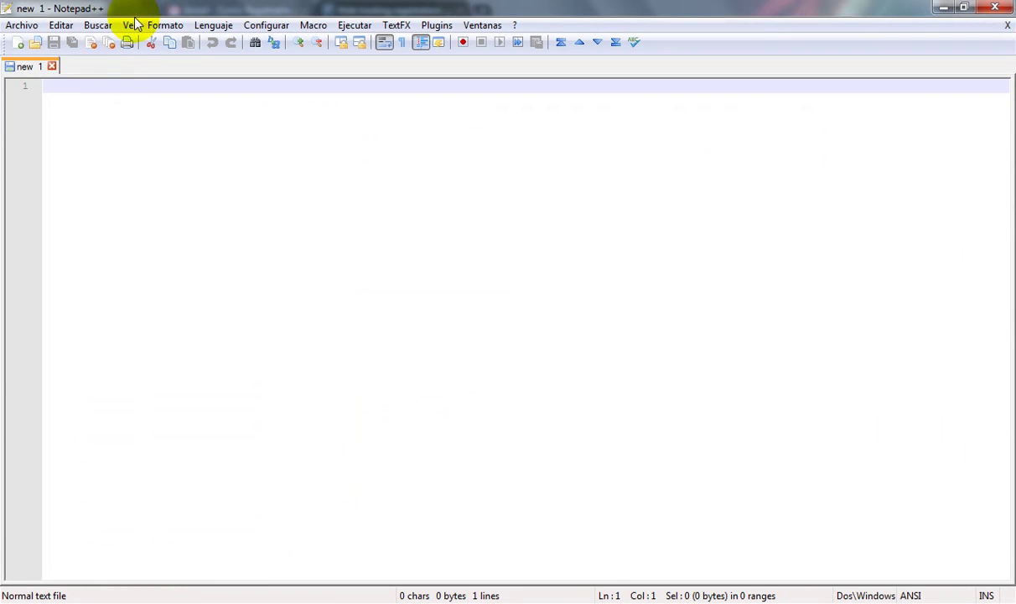
pyautogui.doubleClick(134, 7)
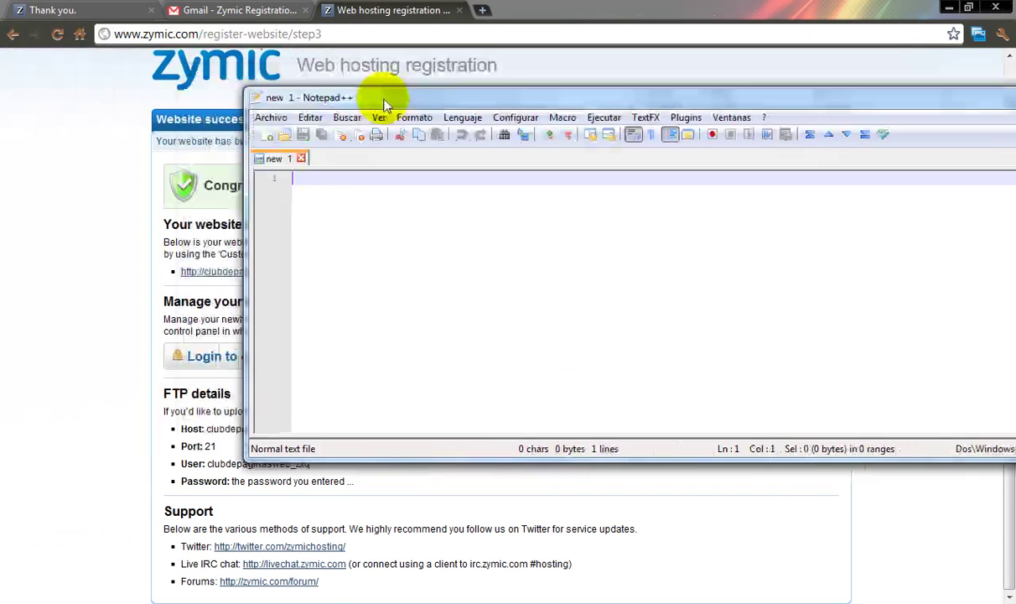
pyautogui.moveTo(104, 250); pyautogui.dragTo(388, 245)
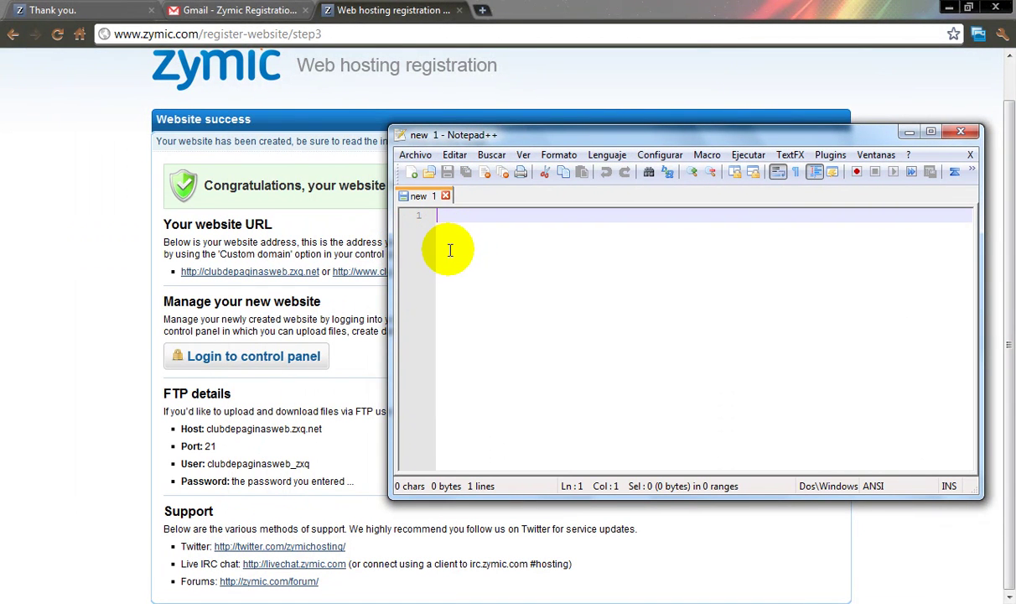
# Step: Copy the FTP details from the page, paste them into the new Notepad++ document, and minimize it
pyautogui.moveTo(330, 432); pyautogui.dragTo(356, 473)
pyautogui.hotkey('ctrl', 'c')
pyautogui.rightClick(325, 484)
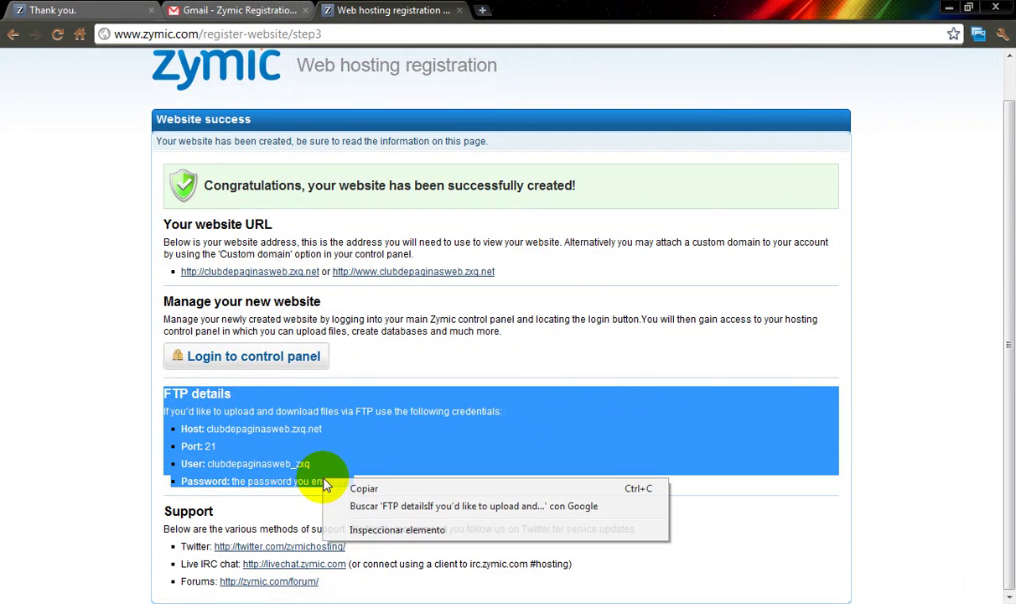
pyautogui.click(363, 488)
pyautogui.hotkey('alt', 'Tab')
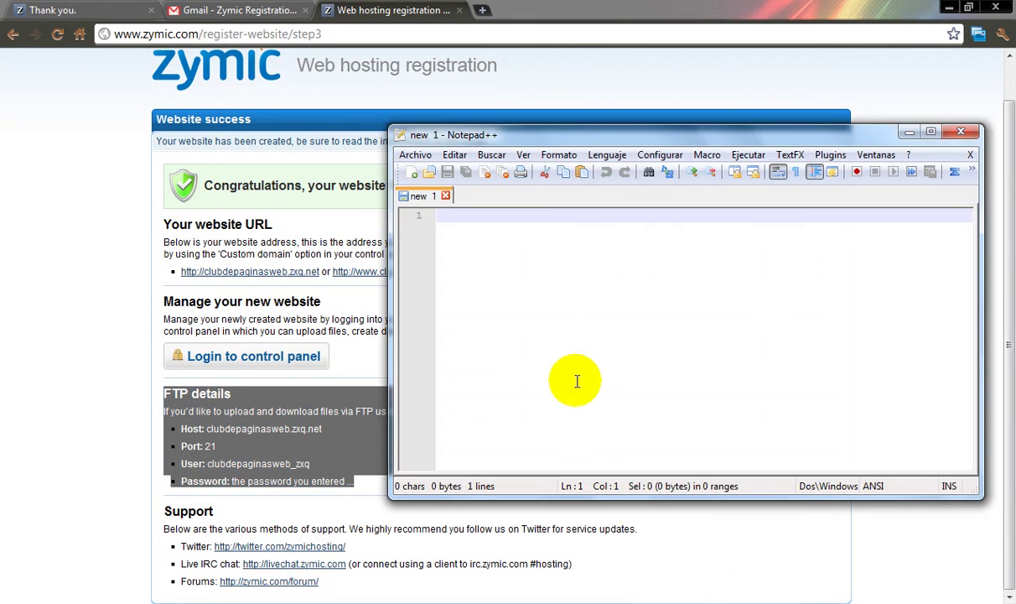
pyautogui.rightClick(573, 404)
pyautogui.click(616, 250)
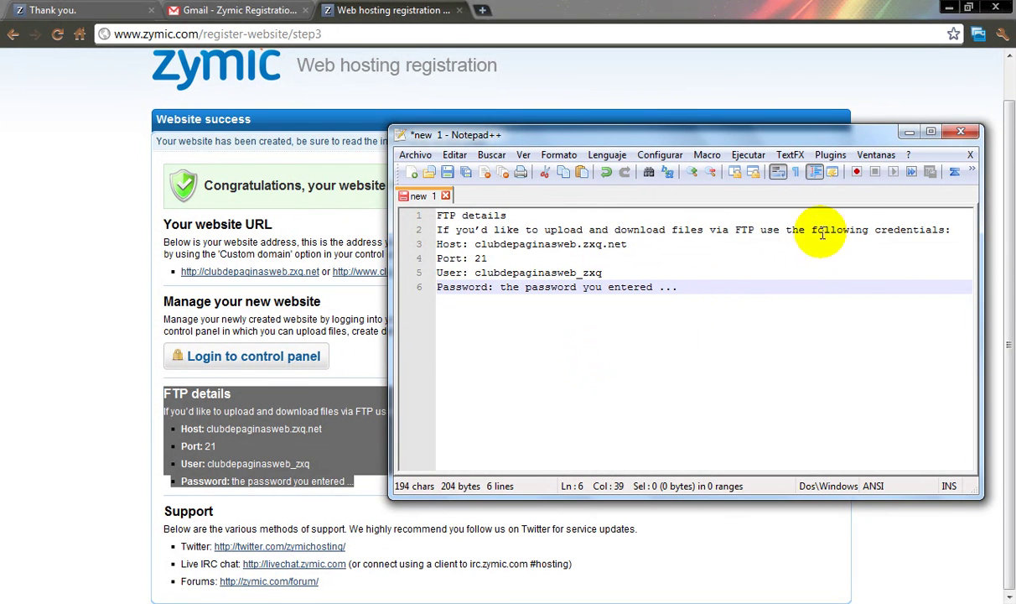
pyautogui.click(909, 131)
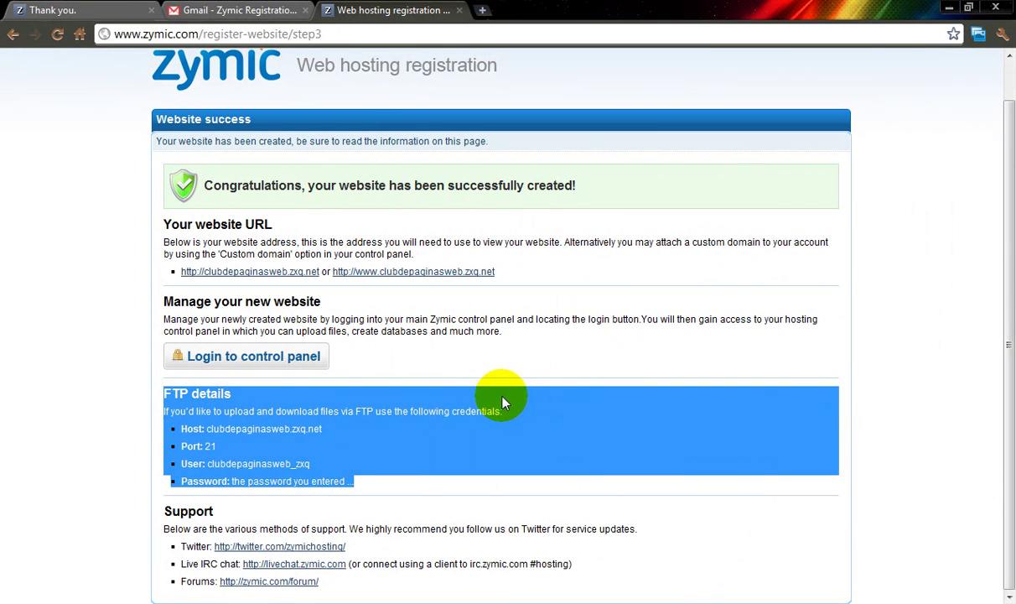
pyautogui.click(244, 412)
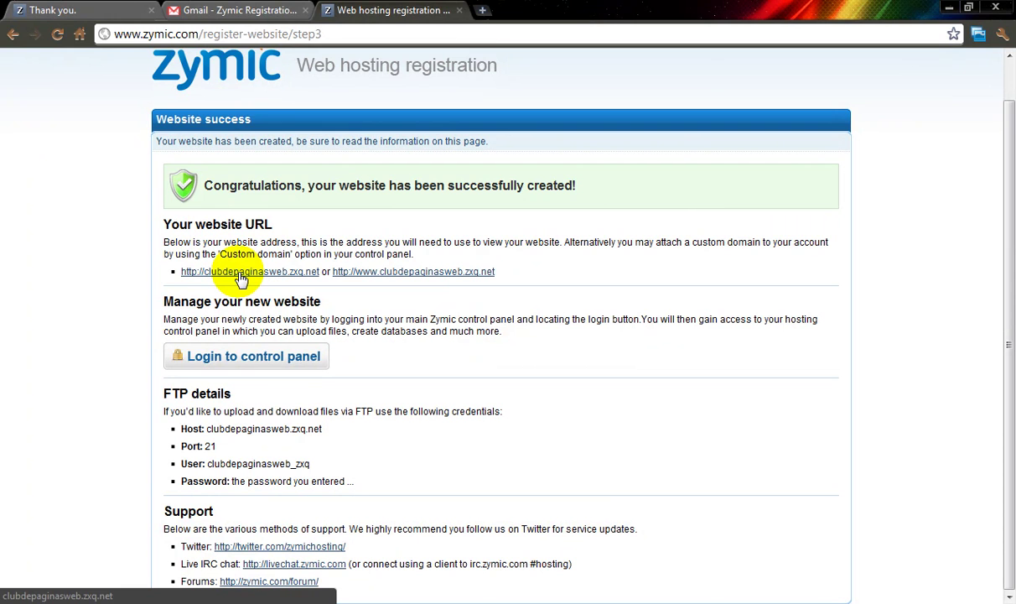
pyautogui.middleClick(414, 271)
pyautogui.click(535, 9)
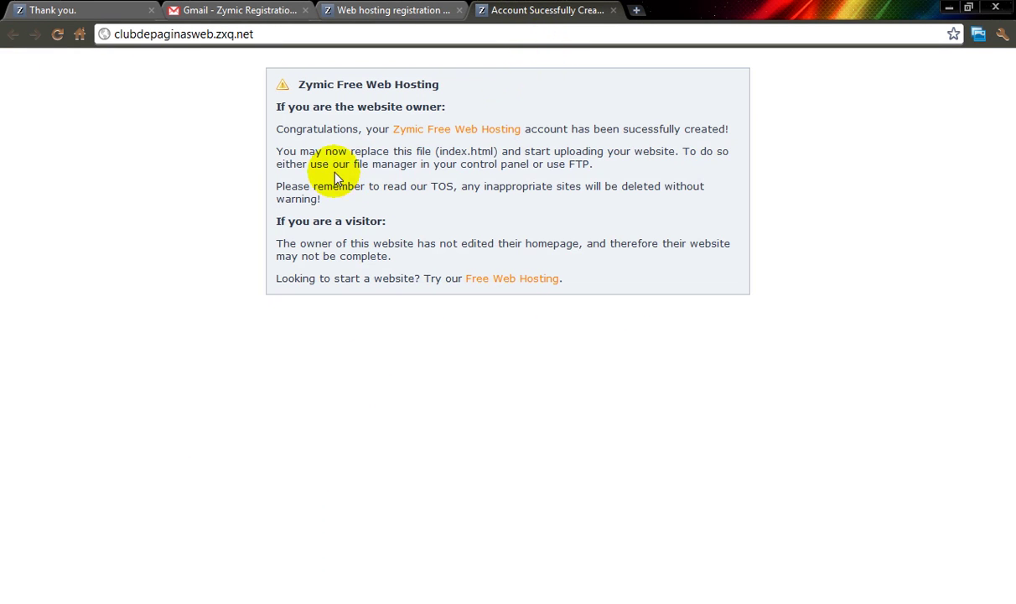
pyautogui.click(390, 10)
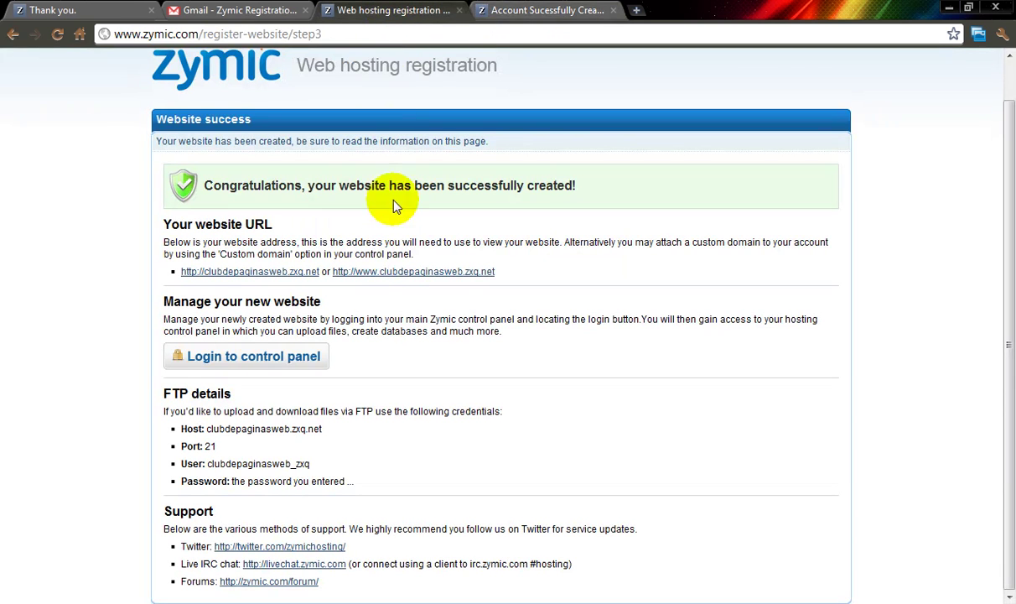
# Step: Go to the Zymic control panel and start the hosting login for clubdepaginasweb.zxq.net
pyautogui.click(271, 364)
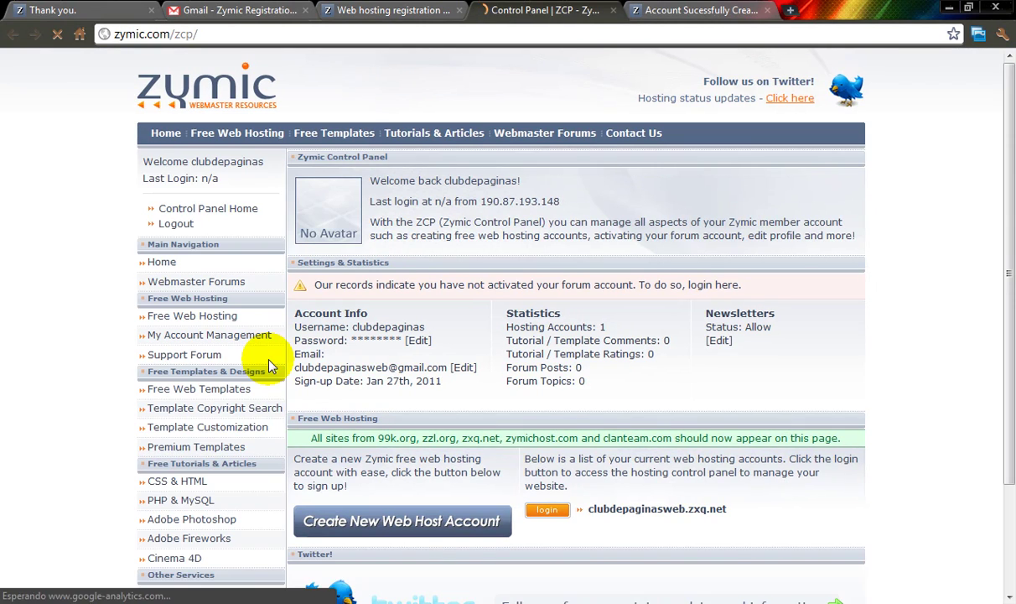
pyautogui.scroll(-3, 267, 356)
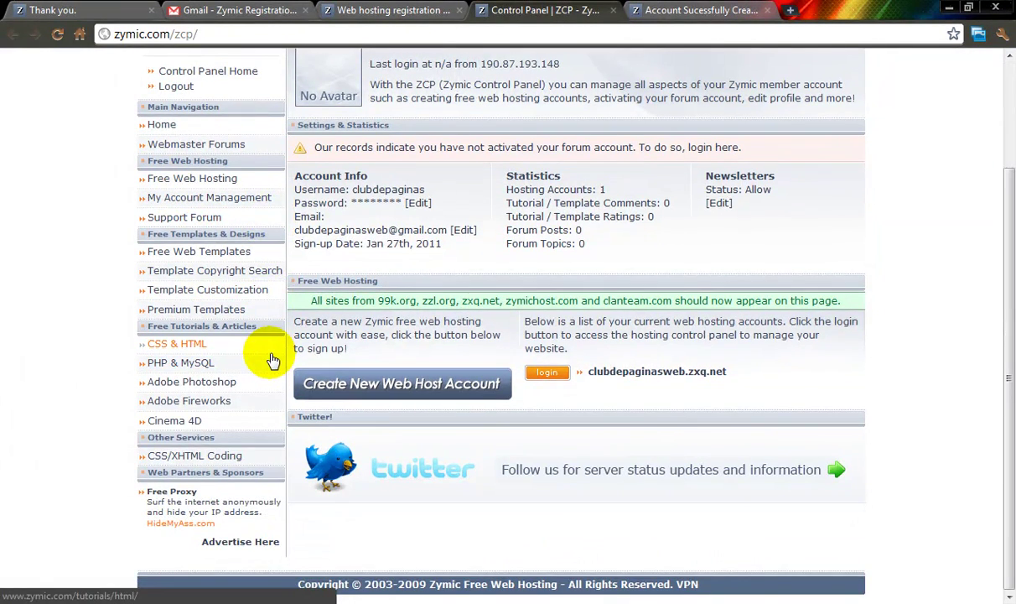
pyautogui.scroll(2, 319, 347)
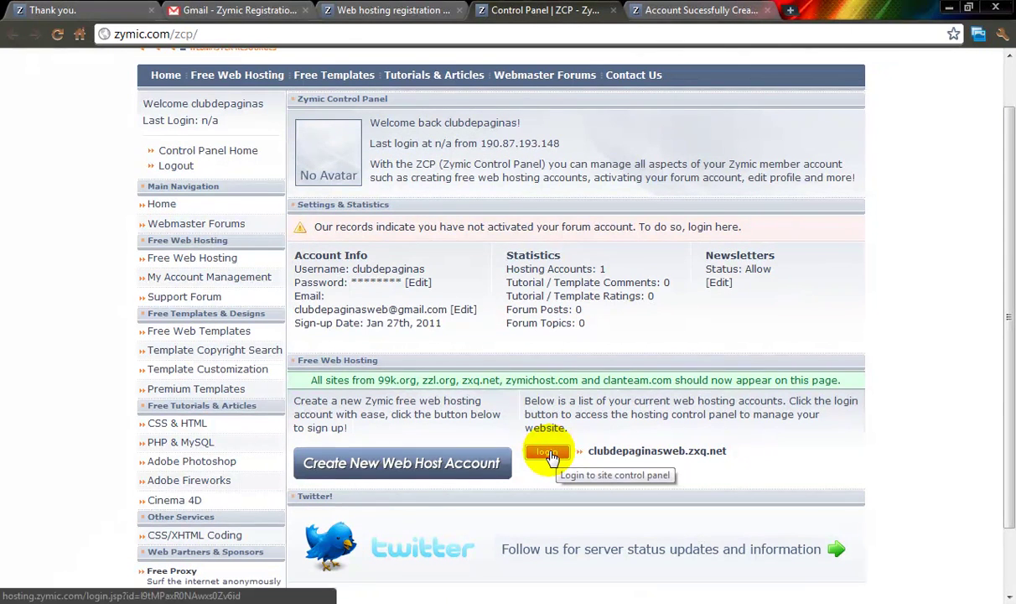
pyautogui.click(547, 454)
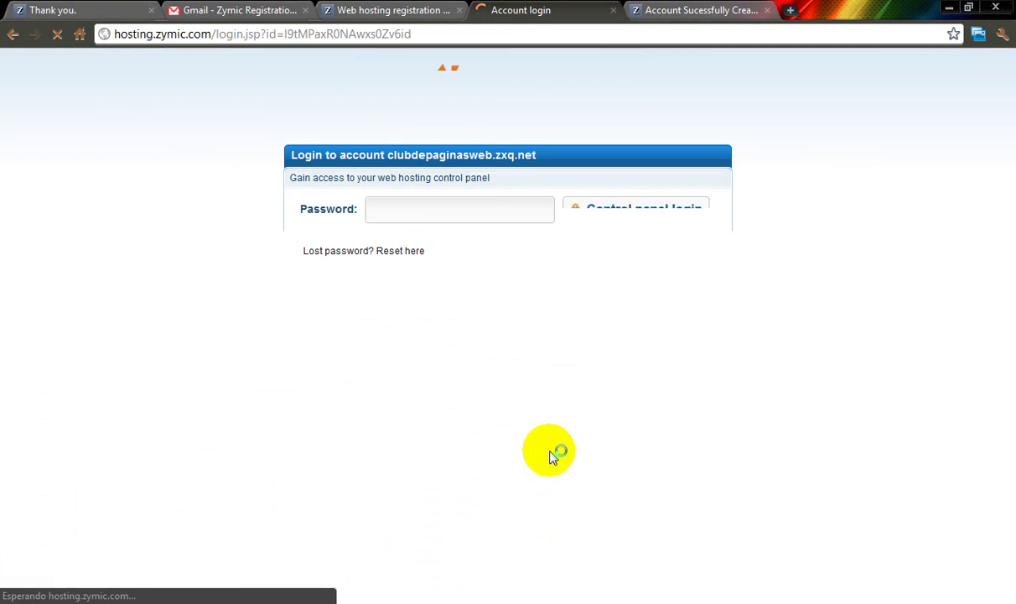
pyautogui.click(470, 209)
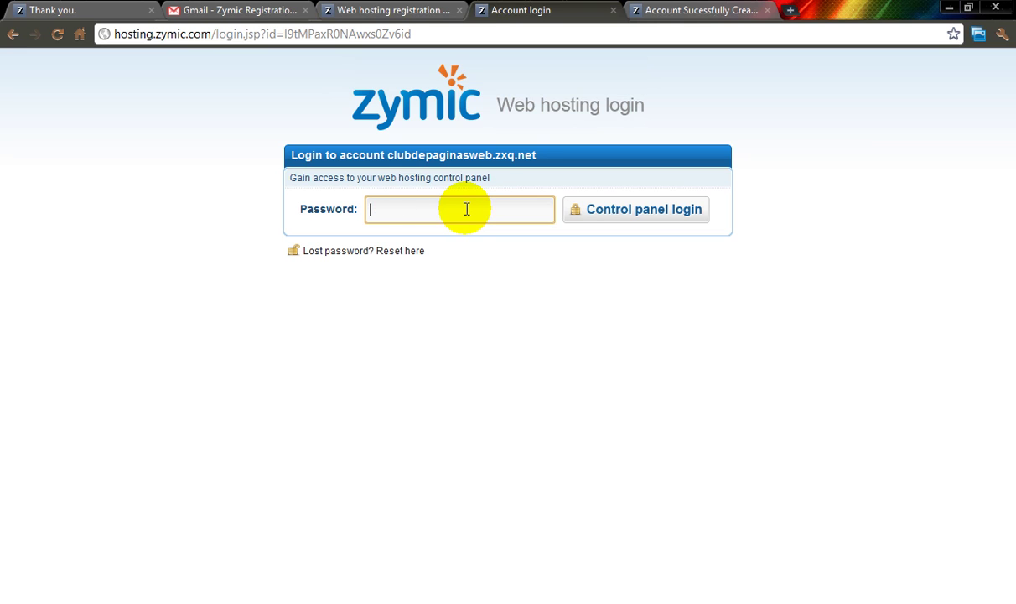
pyautogui.press('Return')
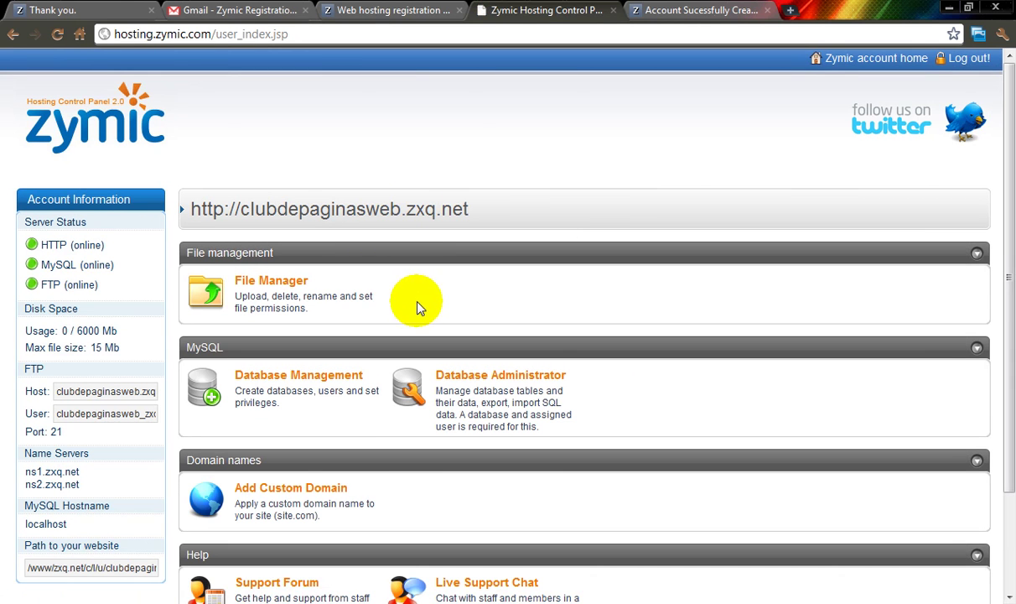
pyautogui.scroll(-3, 411, 310)
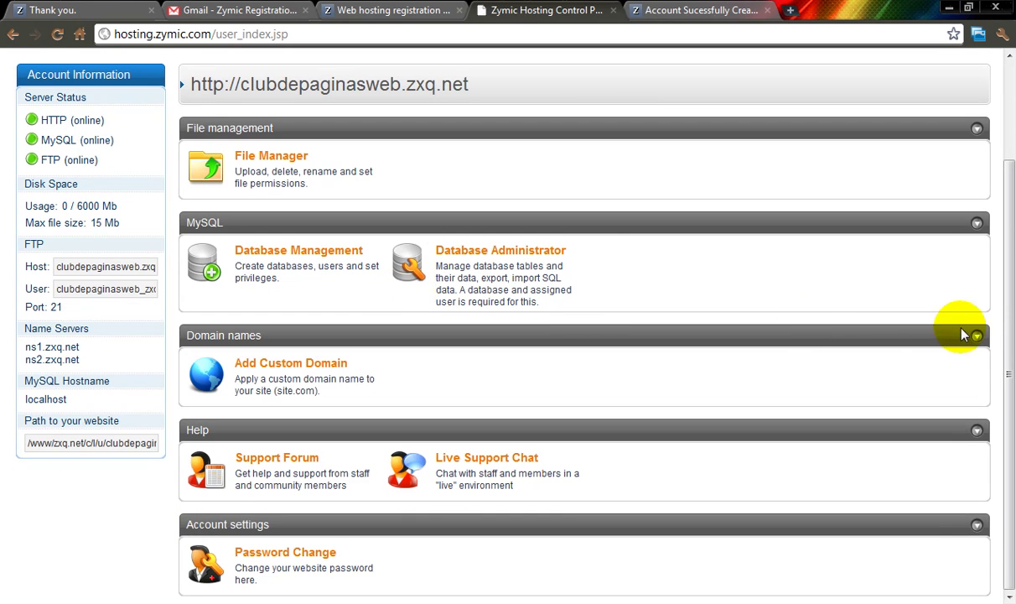
pyautogui.moveTo(1006, 365); pyautogui.dragTo(991, 212)
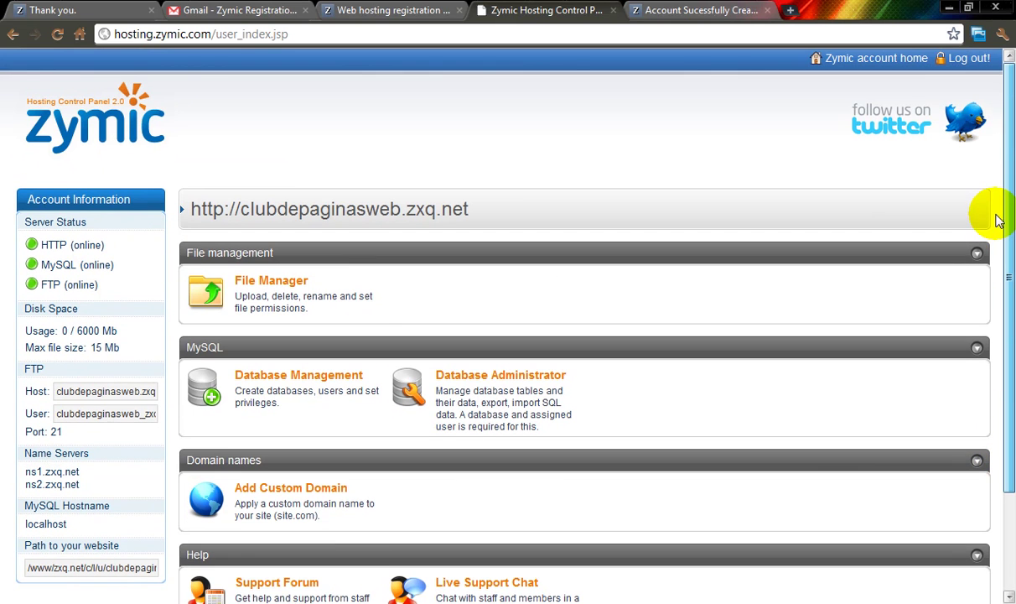
pyautogui.moveTo(138, 391); pyautogui.dragTo(170, 391)
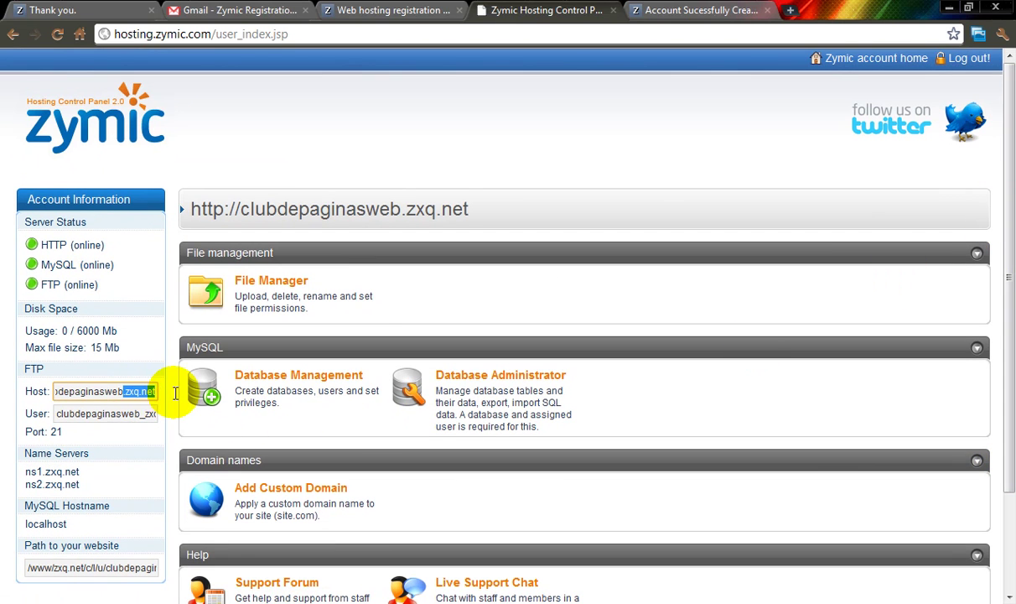
pyautogui.click(132, 419)
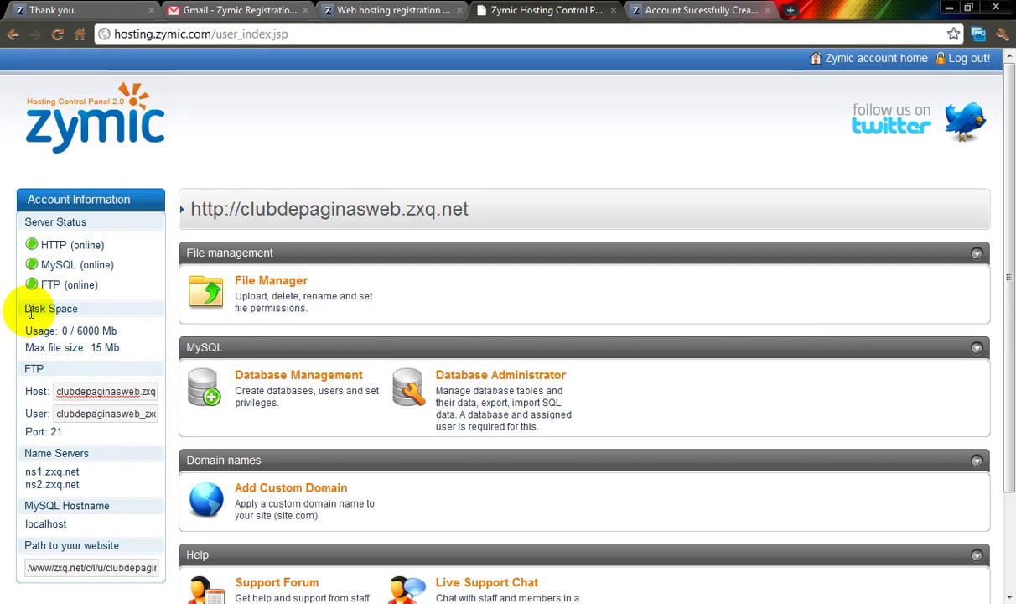
pyautogui.moveTo(78, 330); pyautogui.dragTo(90, 331)
pyautogui.click(82, 331)
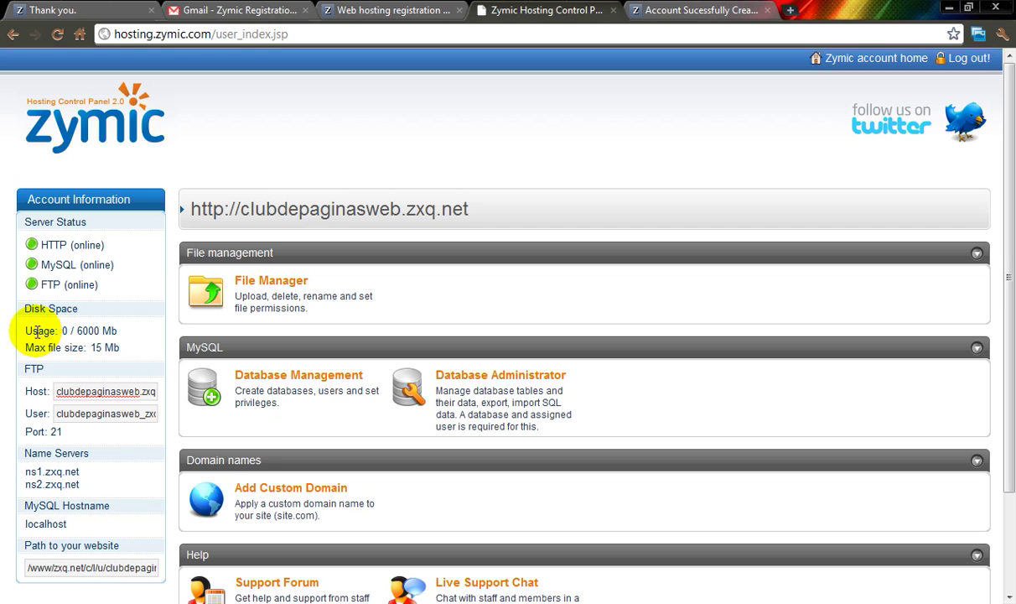
pyautogui.moveTo(75, 330); pyautogui.dragTo(84, 332)
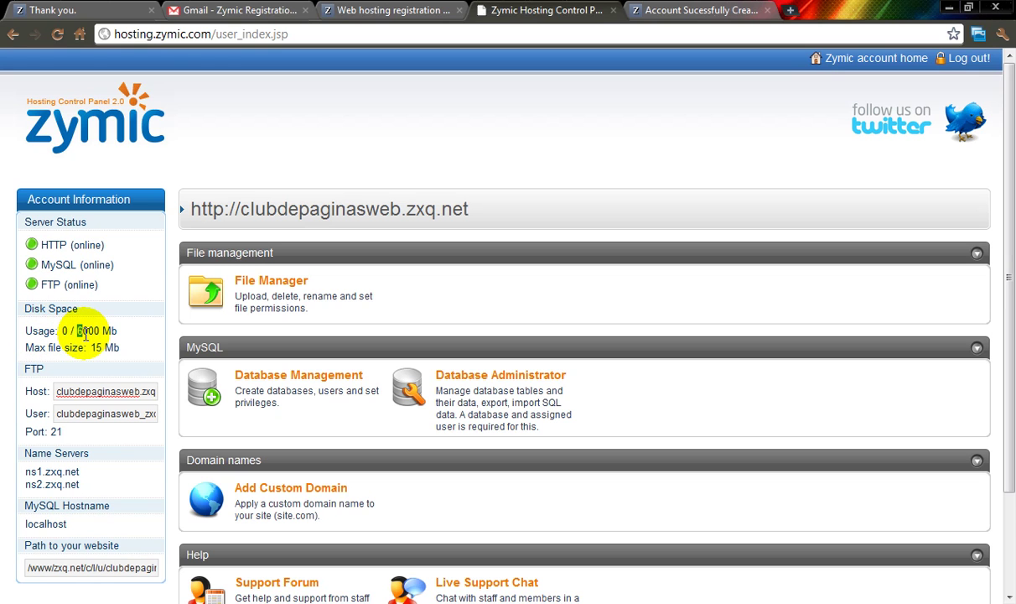
pyautogui.click(104, 330)
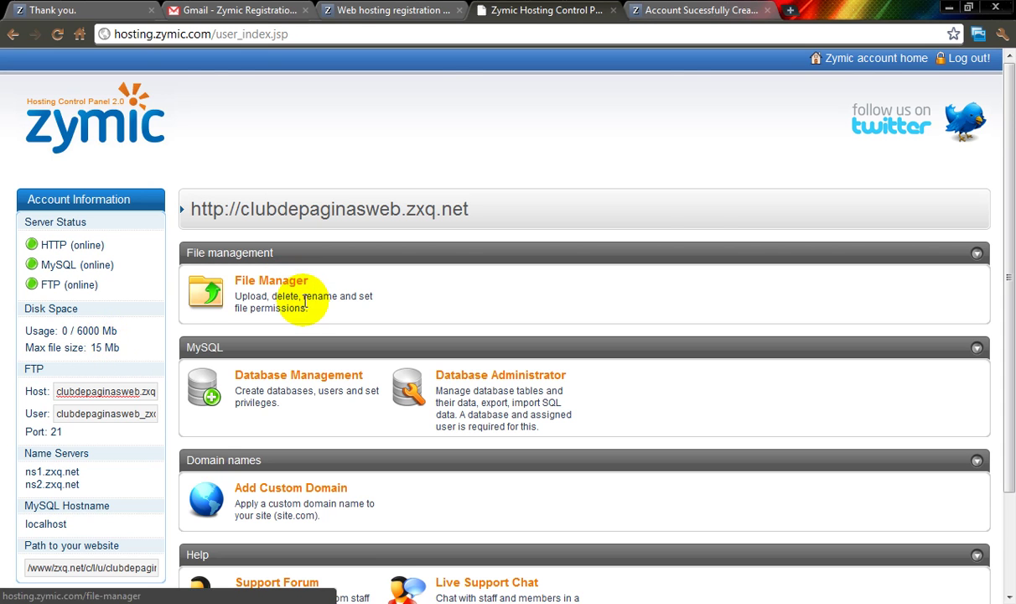
pyautogui.scroll(-3, 339, 302)
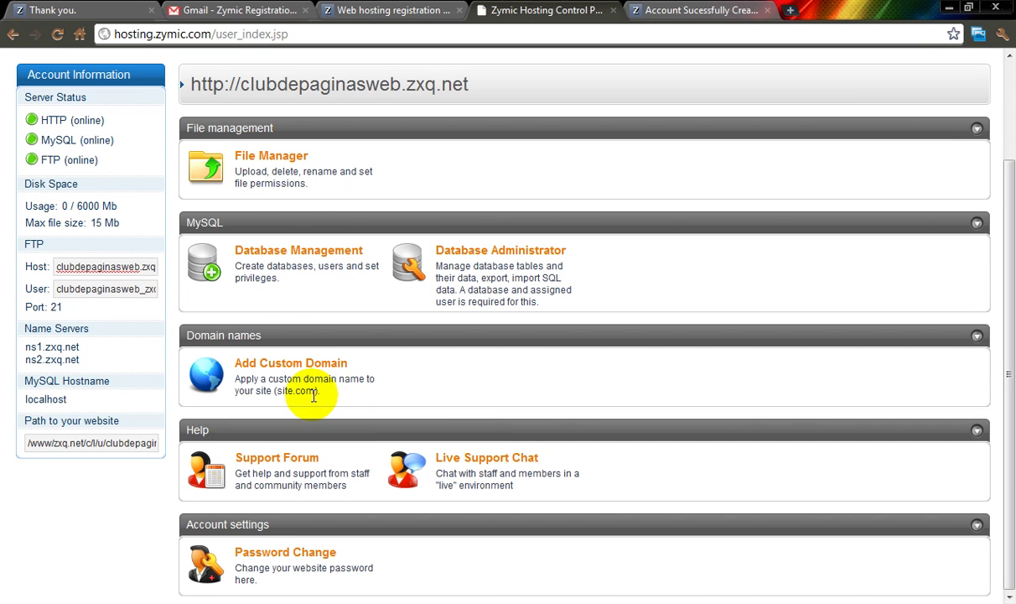
pyautogui.scroll(3, 307, 393)
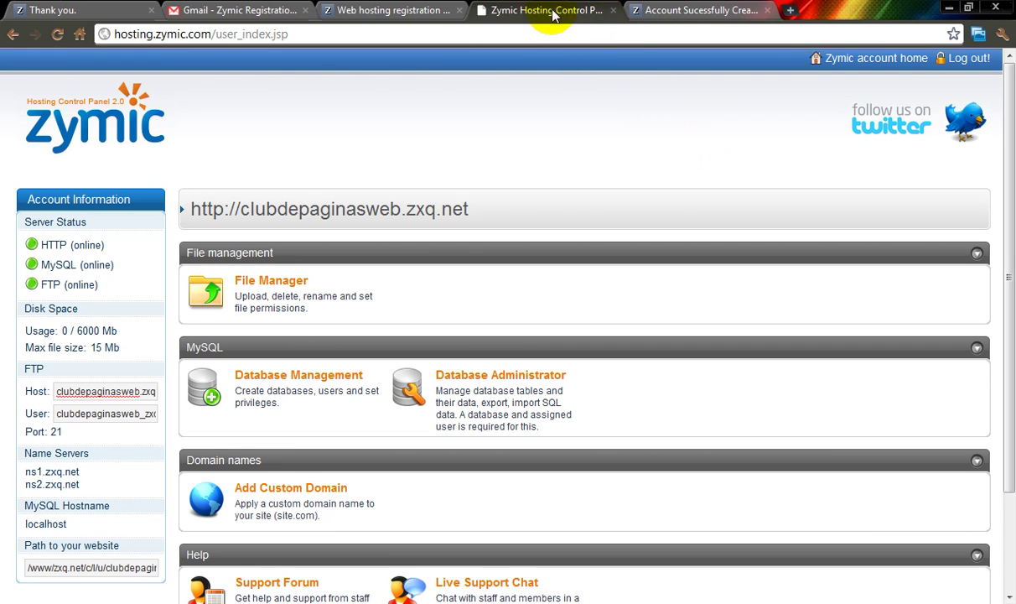
# Step: View the Zymic placeholder page for clubdepaginasweb.zxq.net, then minimize Chrome
pyautogui.click(662, 10)
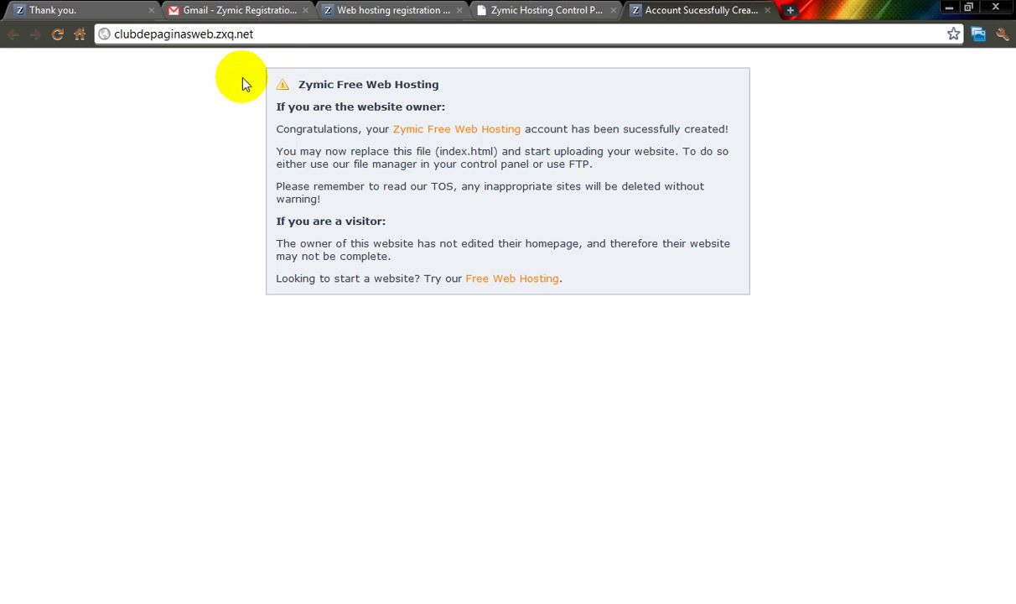
pyautogui.click(950, 8)
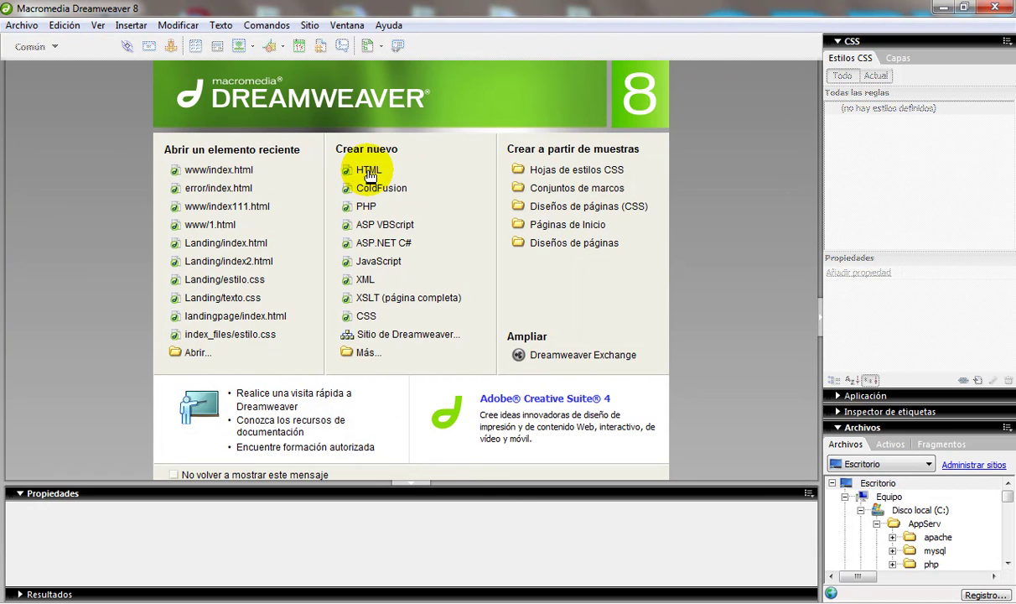
# Step: Create a new blank HTML page in Design view with a #00CCFF cyan background
pyautogui.click(368, 173)
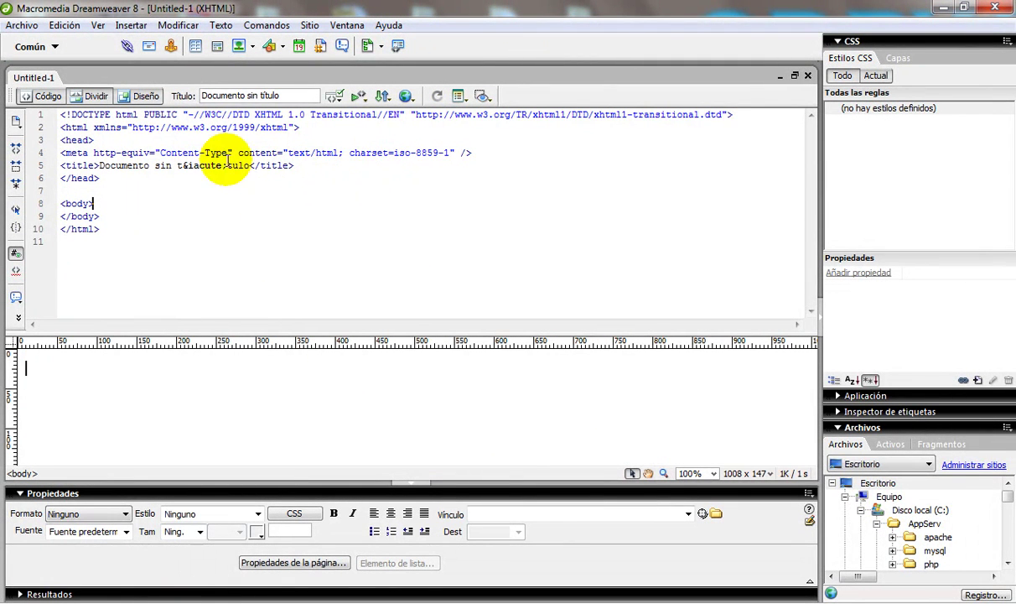
pyautogui.click(141, 99)
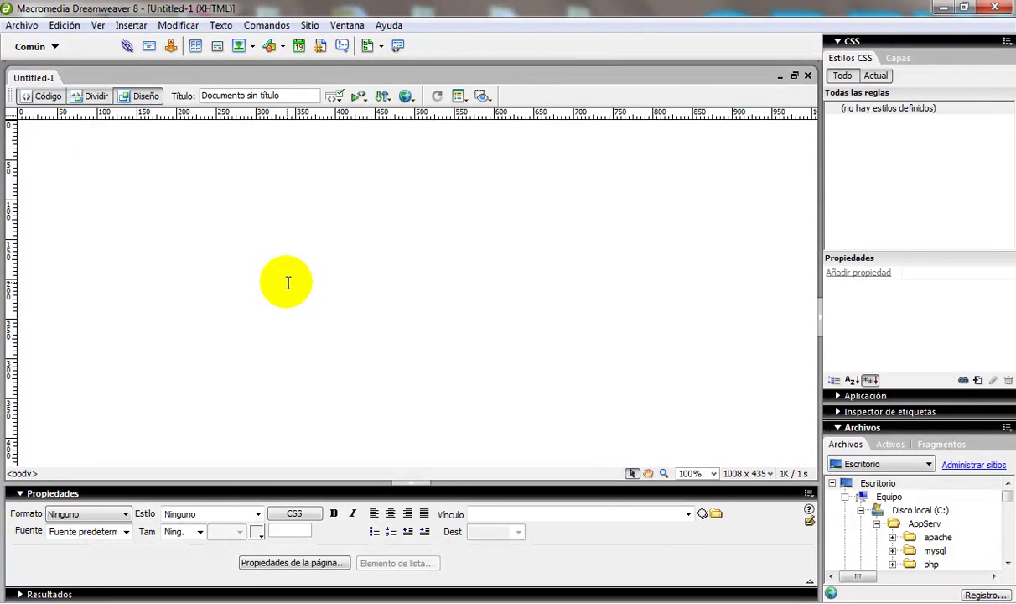
pyautogui.click(275, 565)
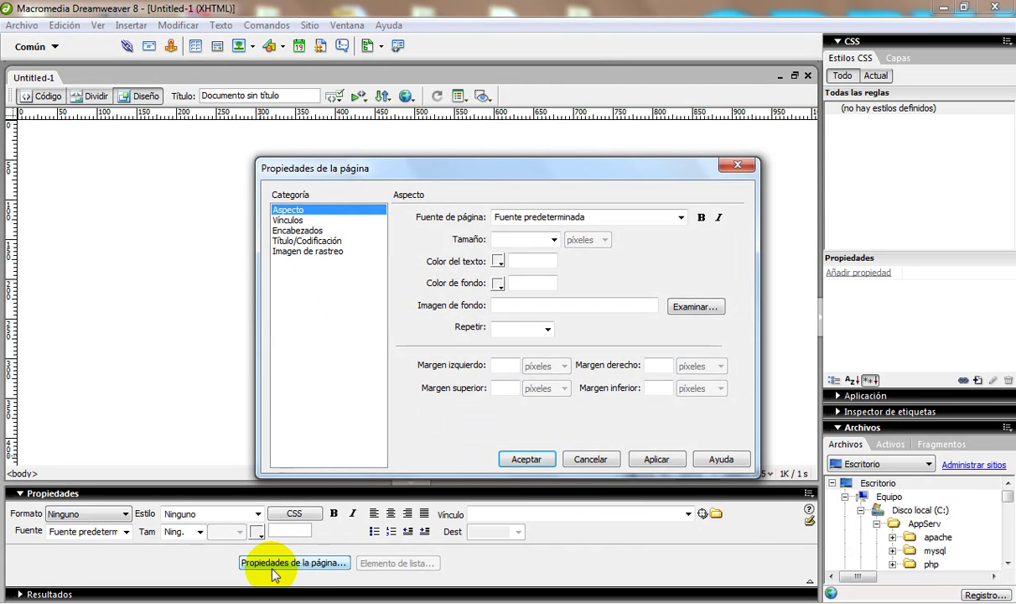
pyautogui.click(499, 284)
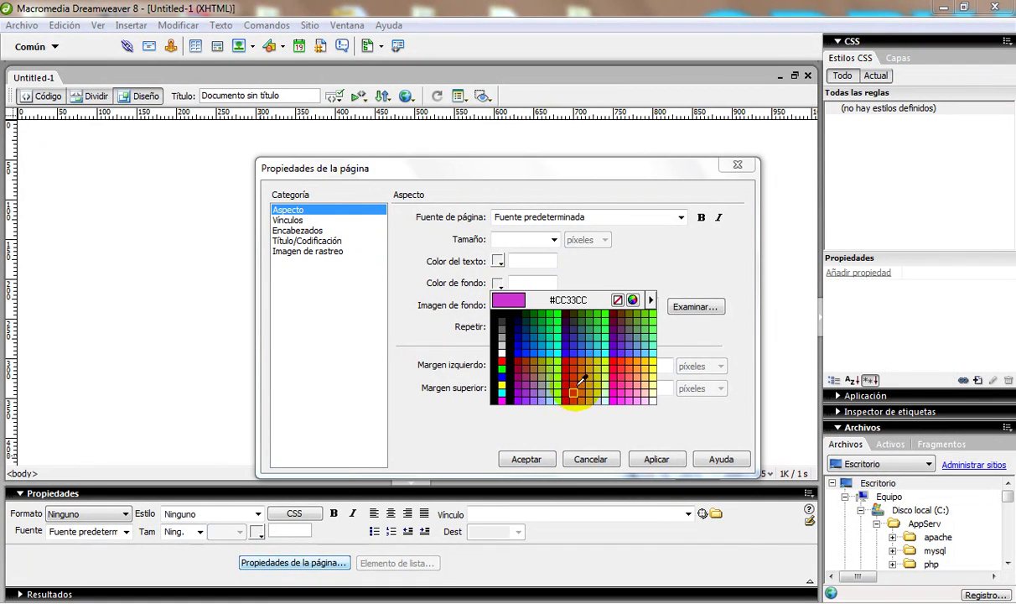
pyautogui.click(555, 347)
pyautogui.click(658, 461)
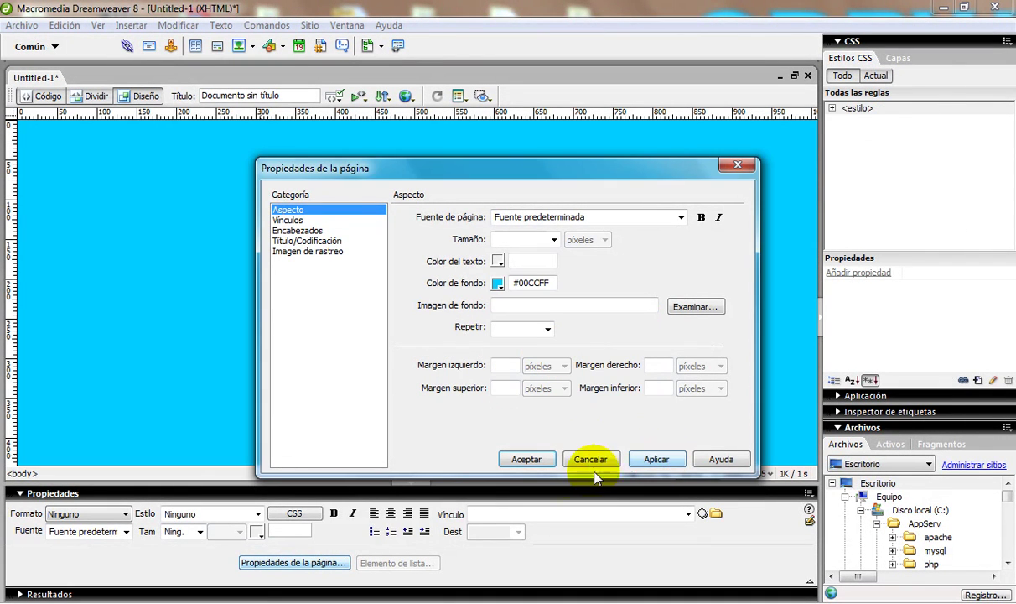
pyautogui.click(526, 460)
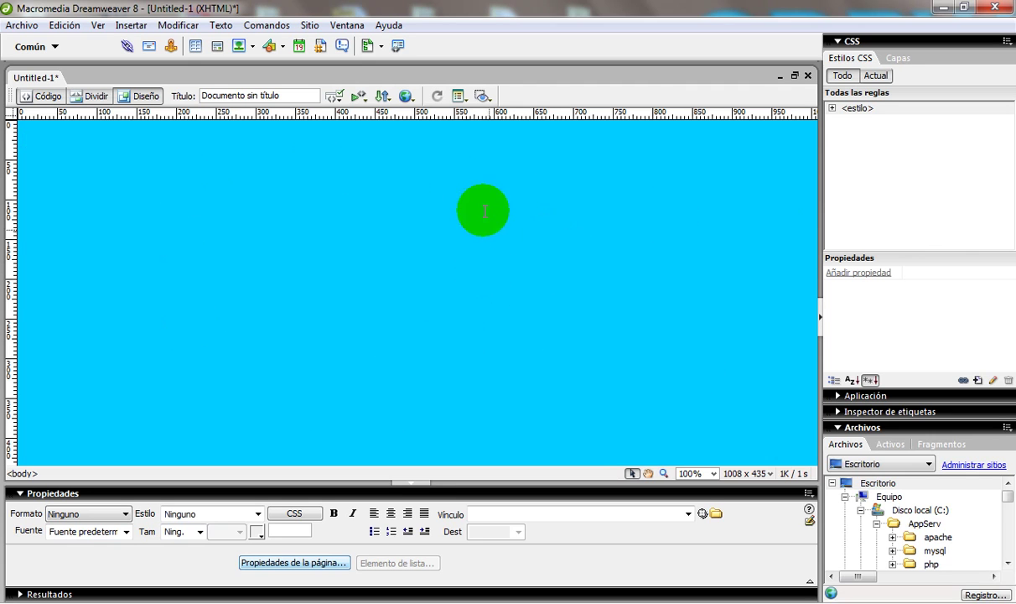
# Step: Insert a table with 3 rows, 1 column, 700 px width and border 0
pyautogui.click(197, 49)
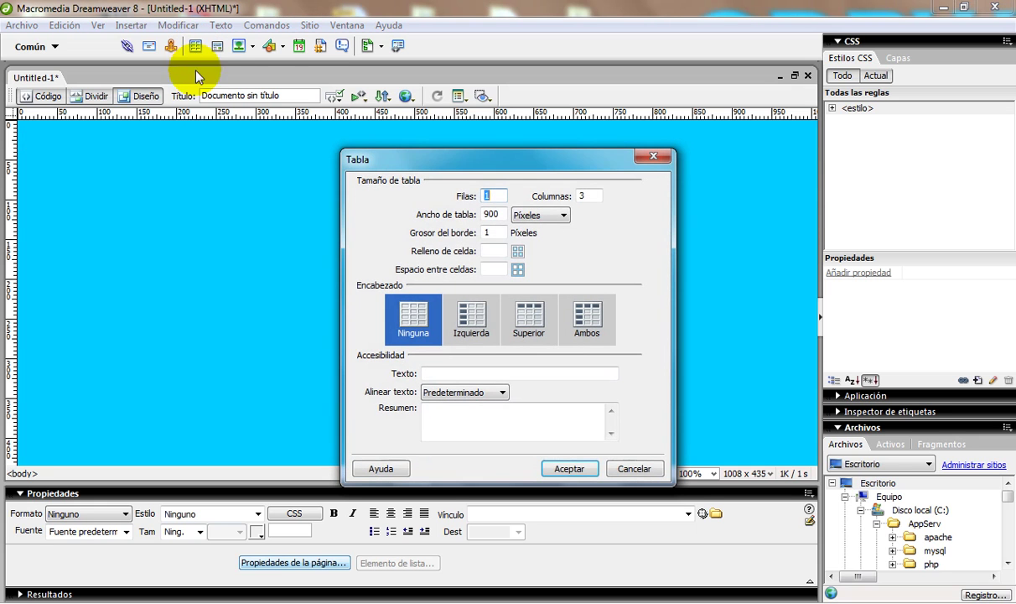
pyautogui.doubleClick(492, 214)
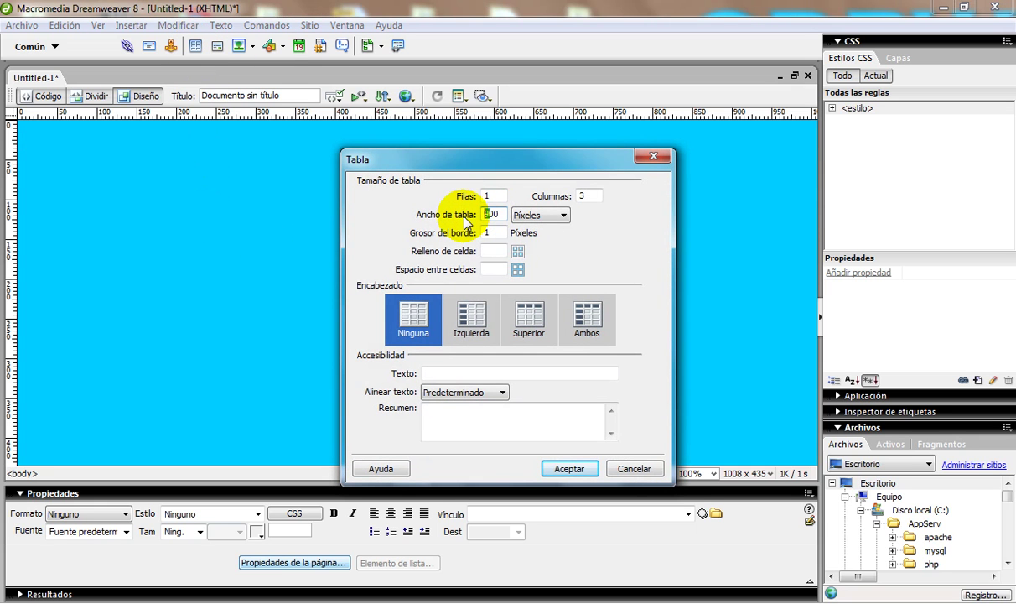
pyautogui.write('700')
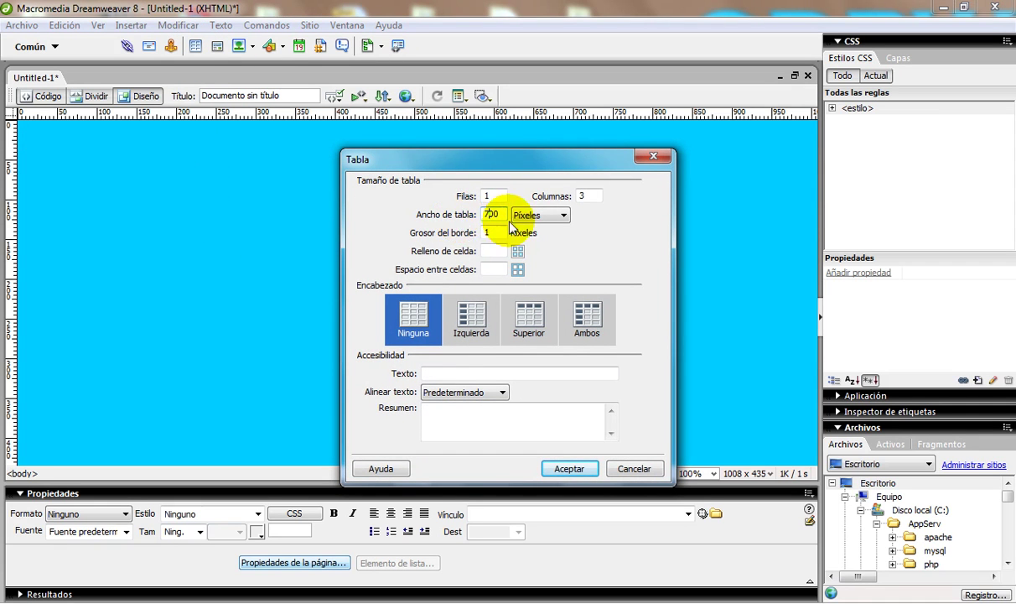
pyautogui.doubleClick(585, 195)
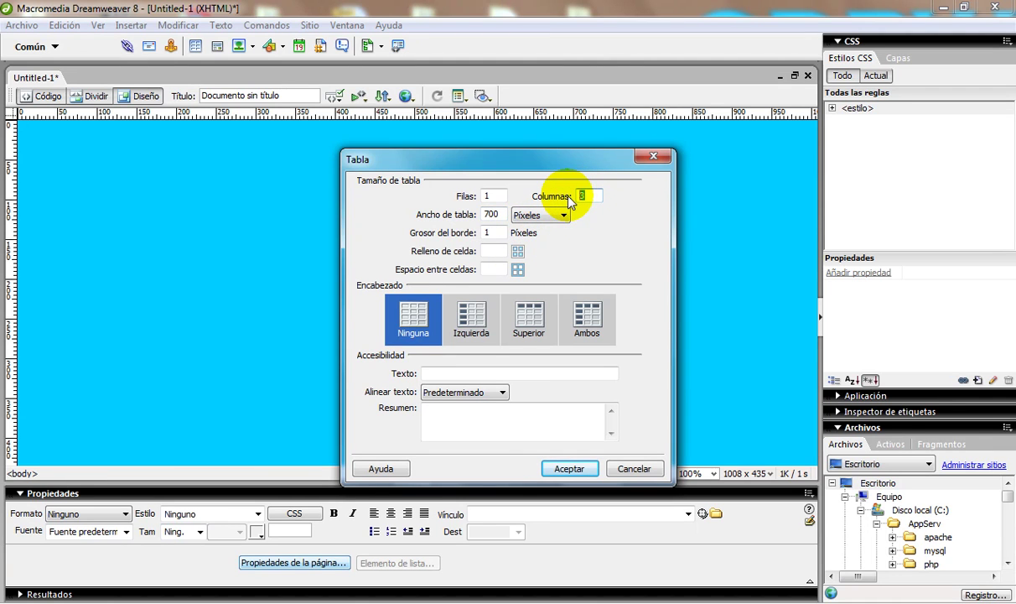
pyautogui.write('1')
pyautogui.doubleClick(490, 195)
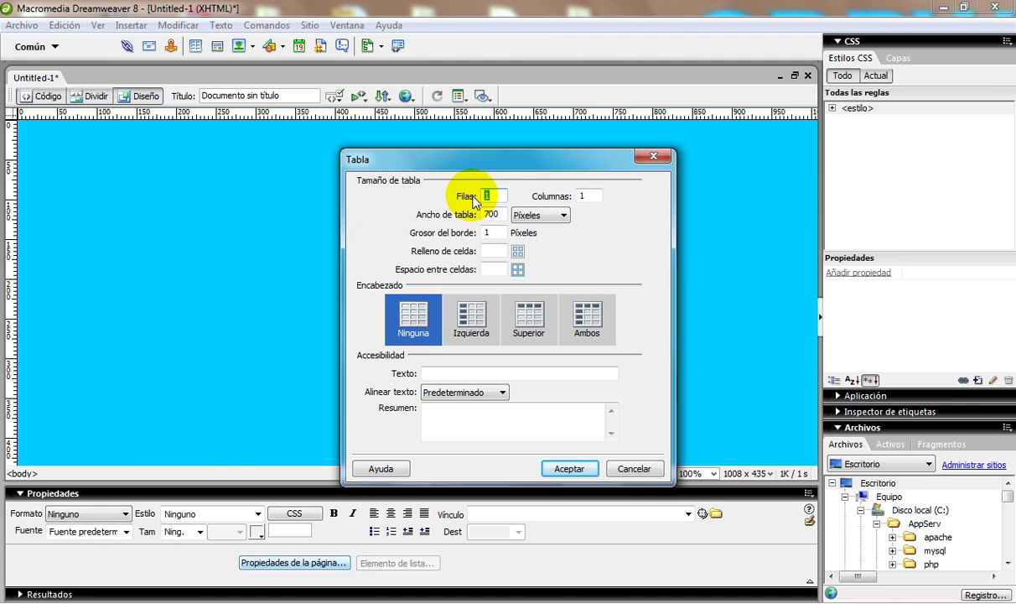
pyautogui.write('3')
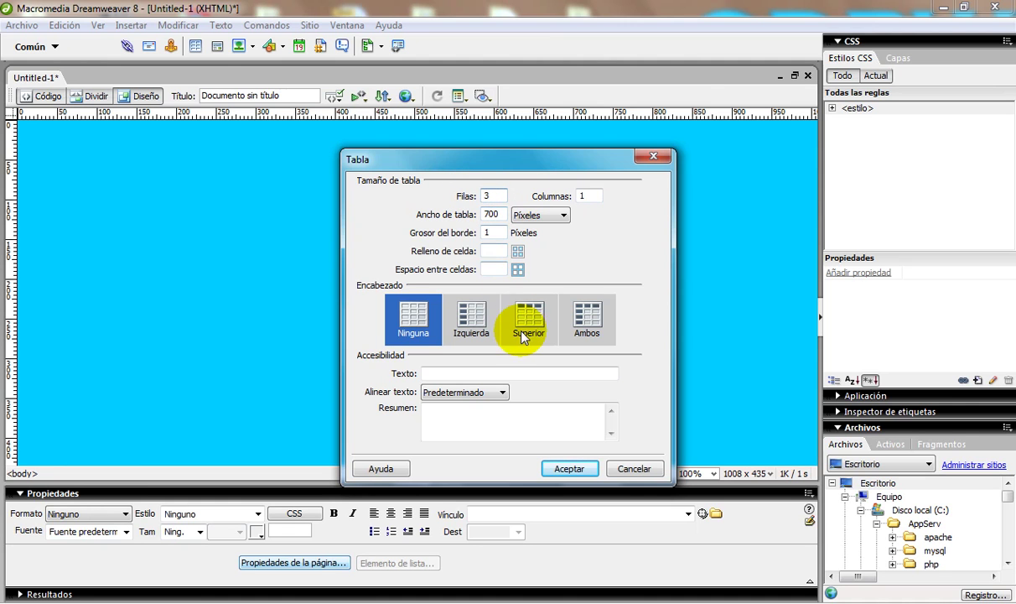
pyautogui.doubleClick(485, 233)
pyautogui.write('0')
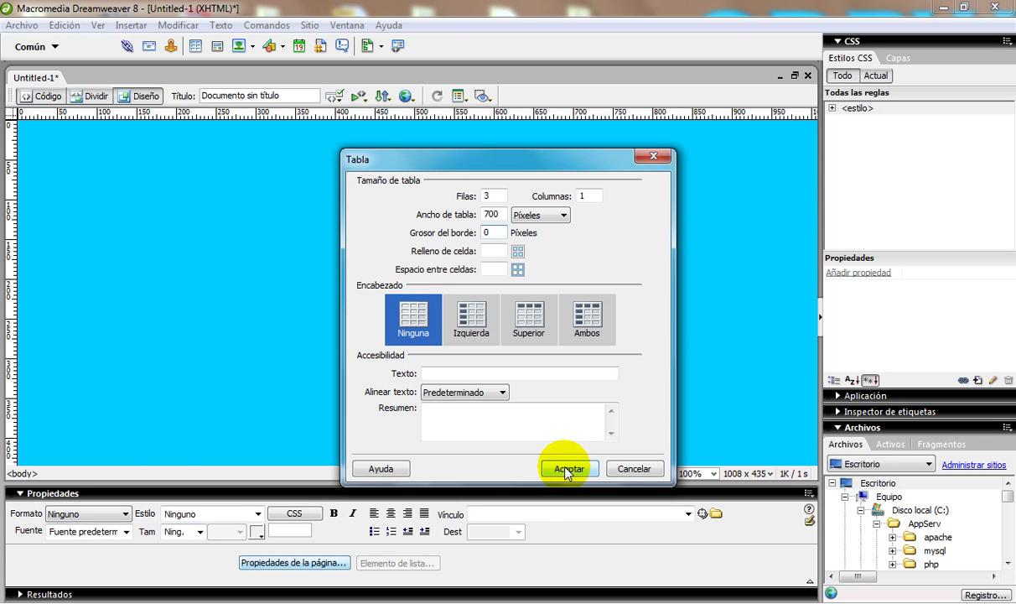
pyautogui.click(567, 469)
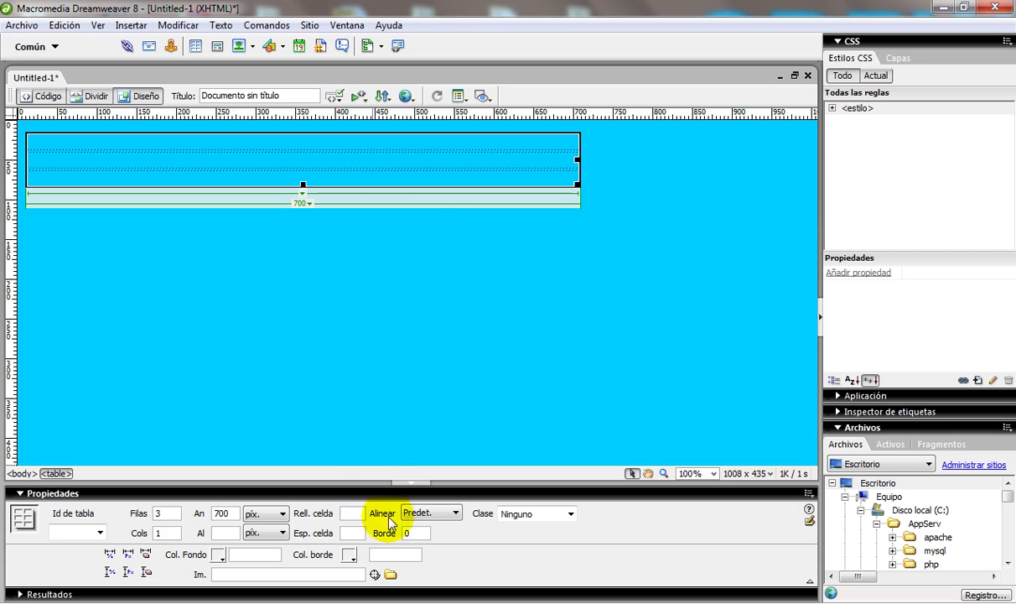
# Step: Centre the table on the page and show the code beside the design
pyautogui.click(424, 514)
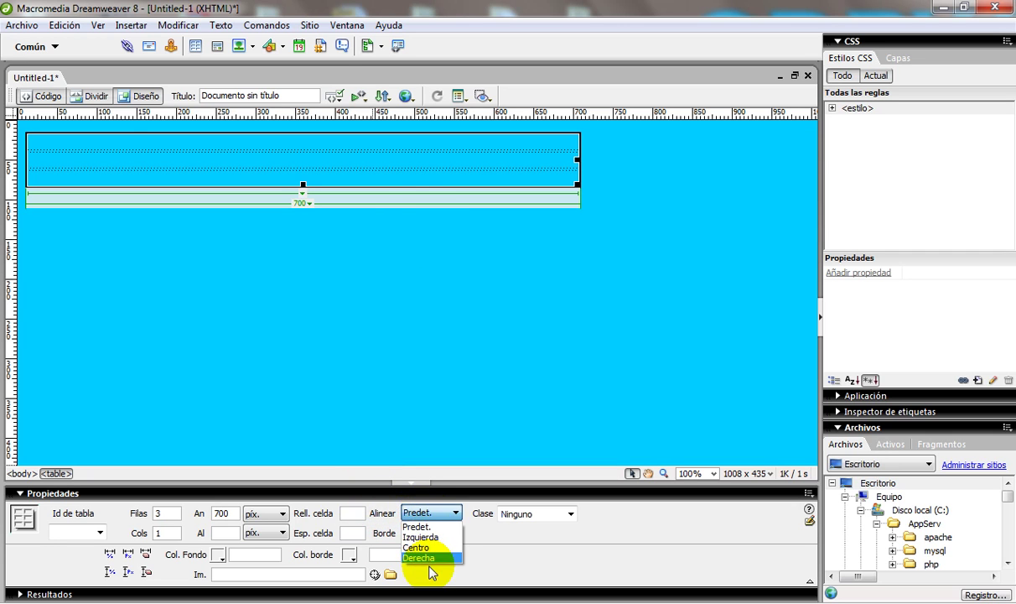
pyautogui.click(427, 548)
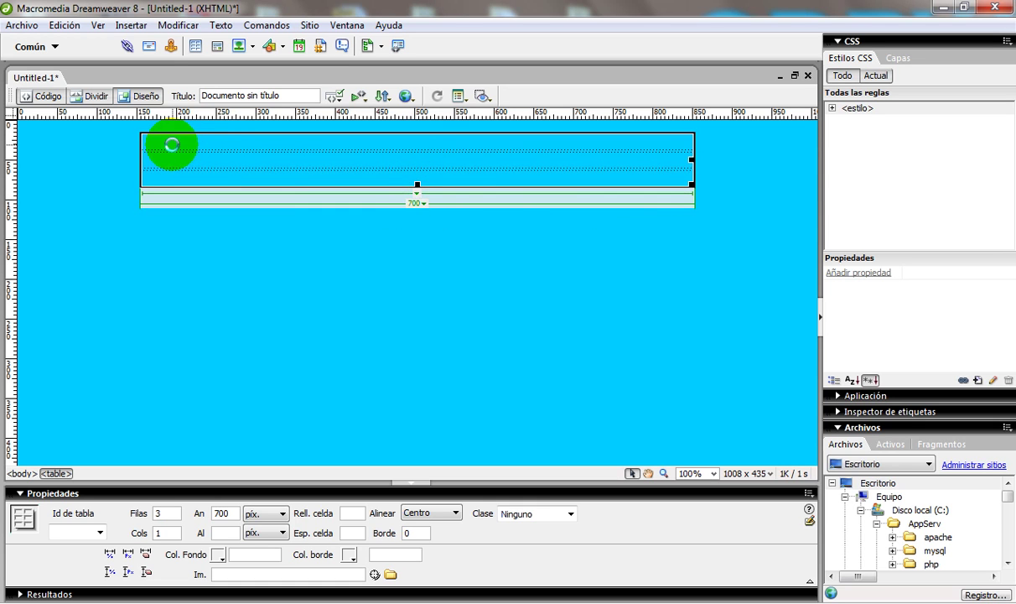
pyautogui.press('Delete')
pyautogui.hotkey('ctrl', 'z')
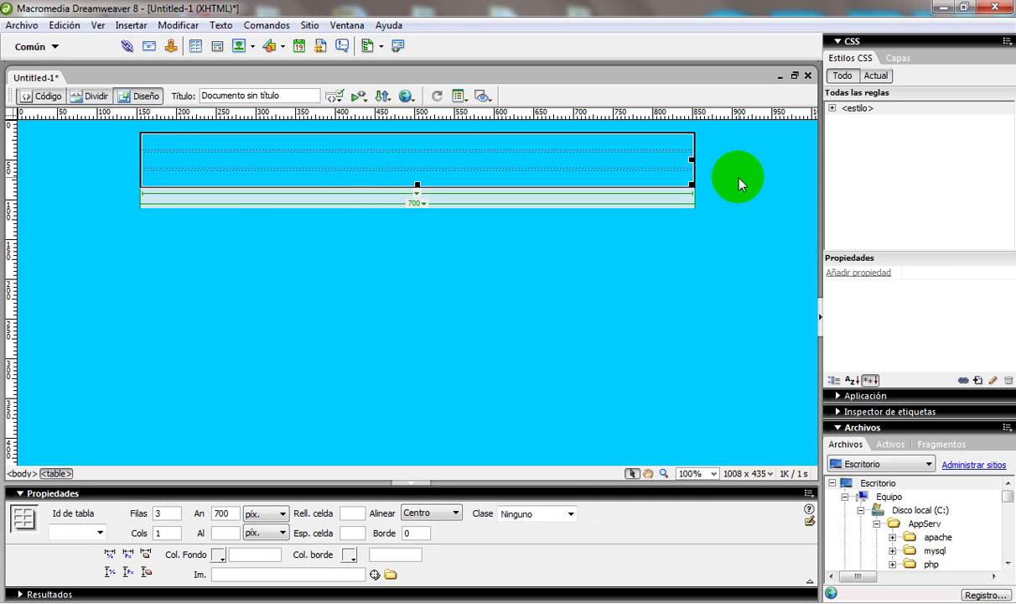
pyautogui.click(88, 96)
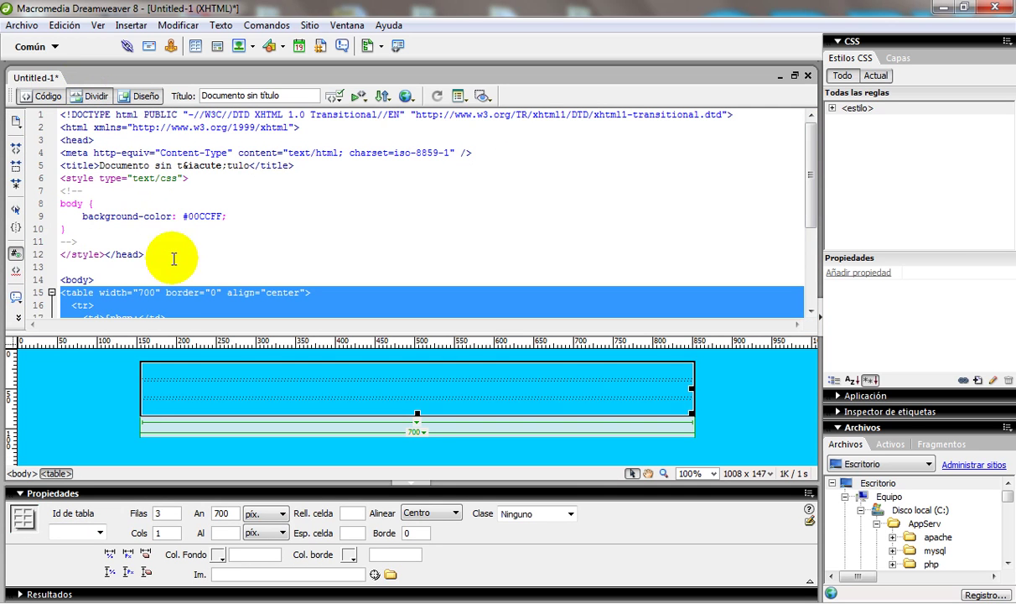
# Step: Delete the &nbsp; placeholder from the first table cell's code
pyautogui.click(242, 268)
pyautogui.scroll(-2, 215, 188)
pyautogui.click(185, 375)
pyautogui.write('z')
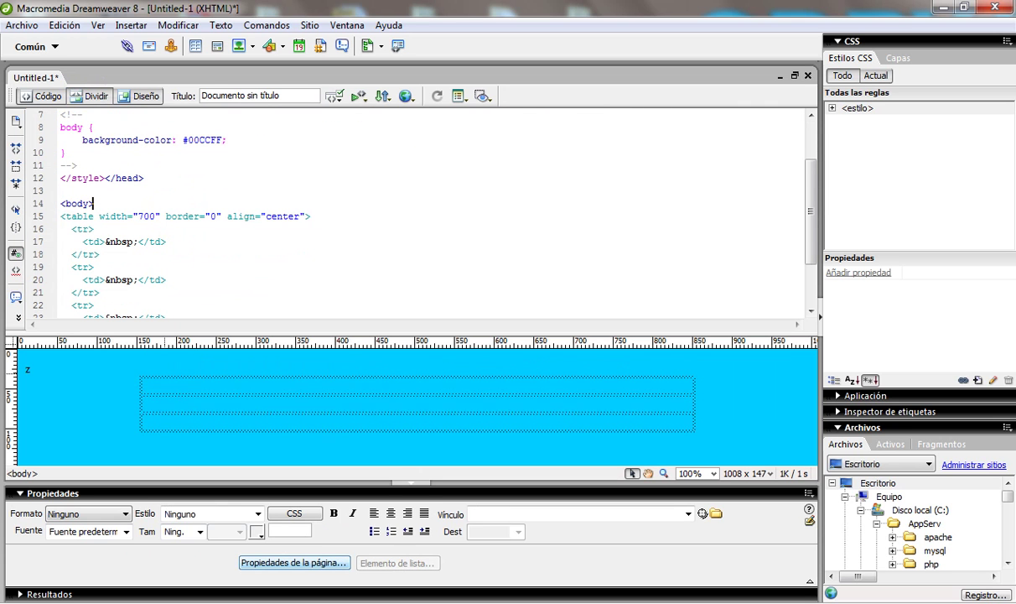
pyautogui.press('BackSpace')
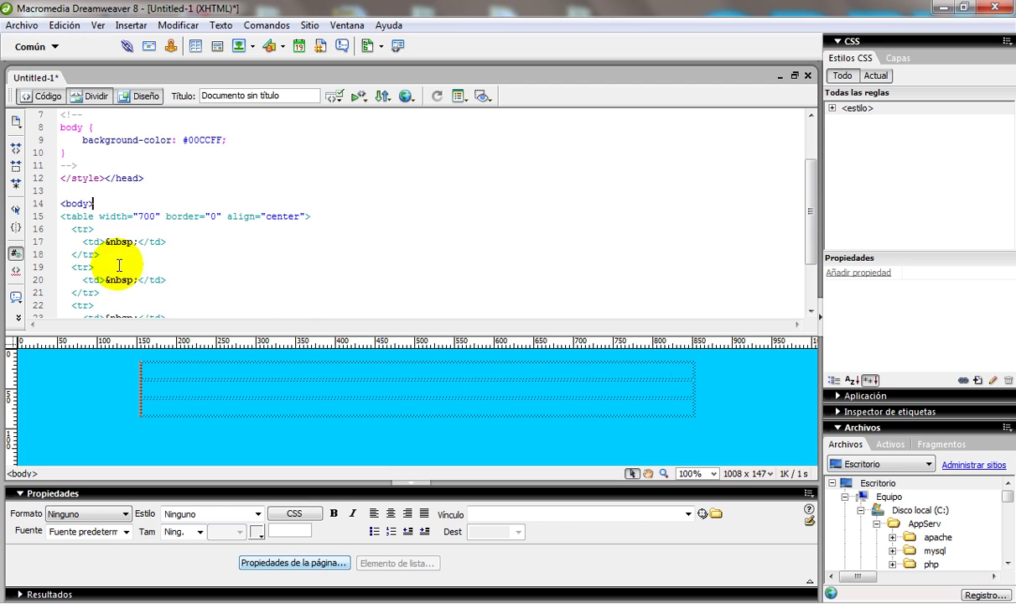
pyautogui.click(138, 243)
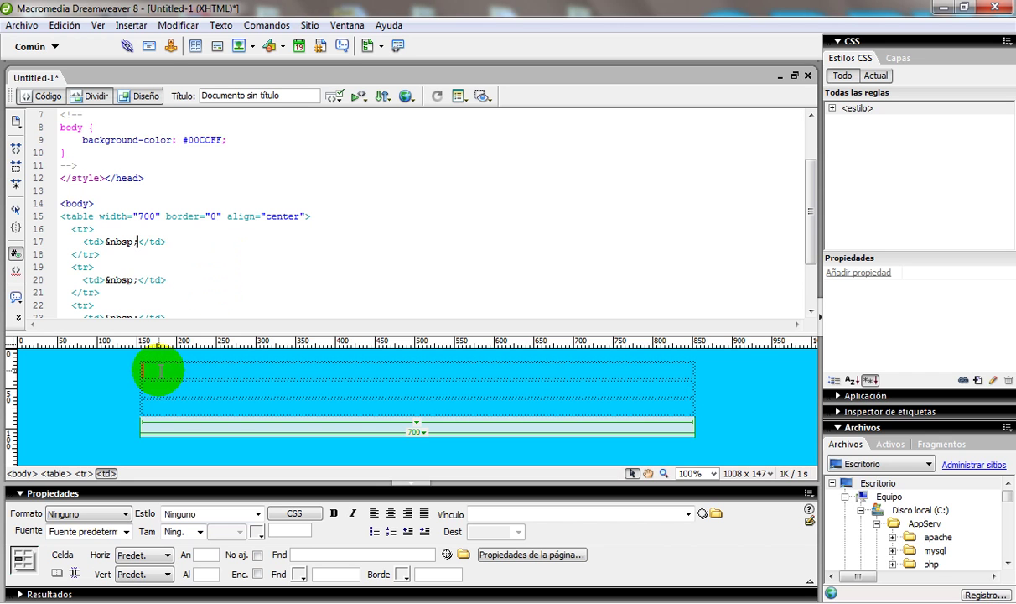
pyautogui.moveTo(101, 244); pyautogui.dragTo(139, 243)
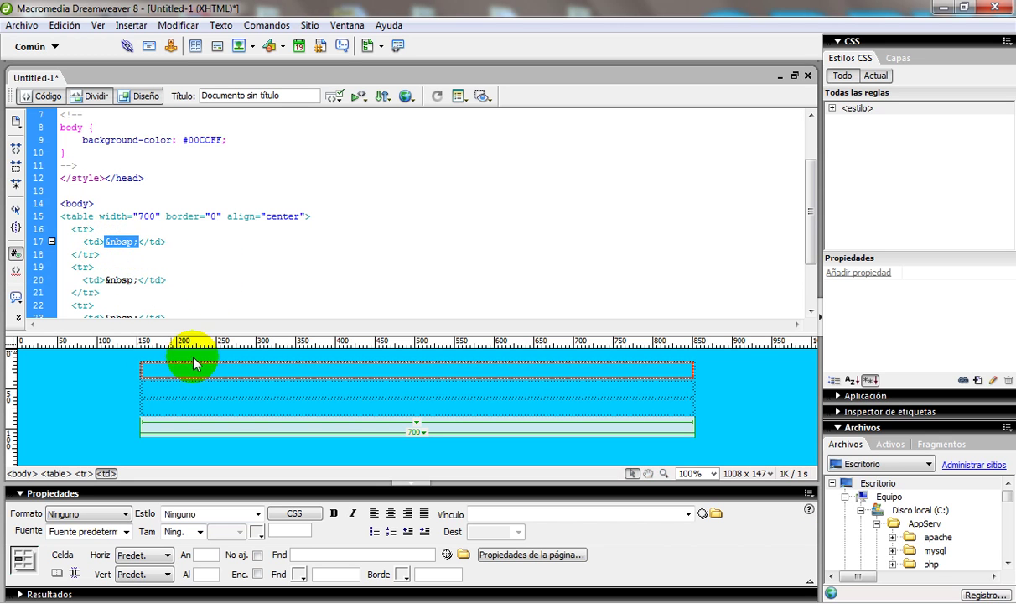
pyautogui.moveTo(106, 241); pyautogui.dragTo(130, 243)
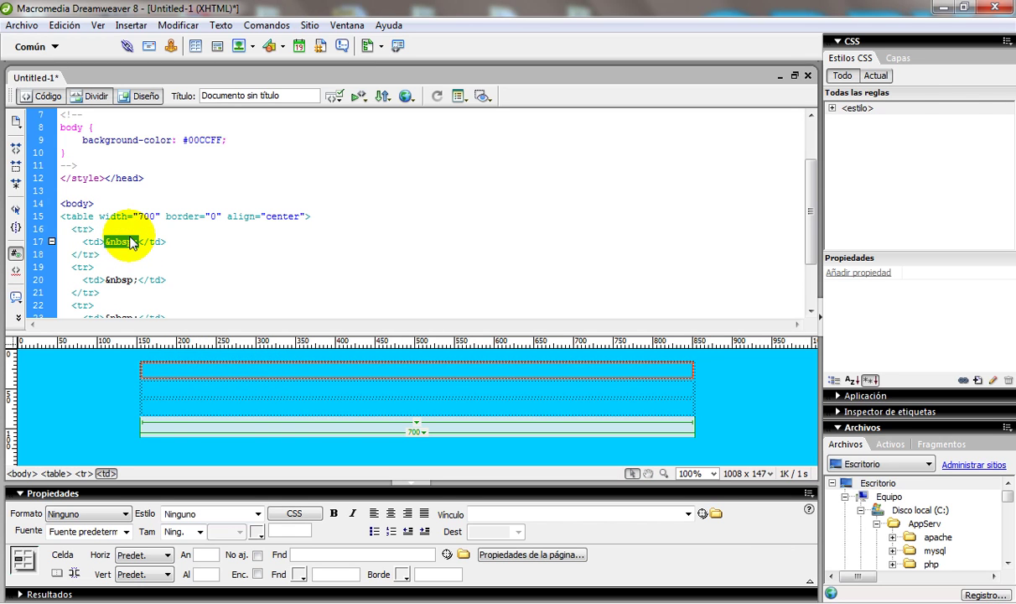
pyautogui.press('Delete')
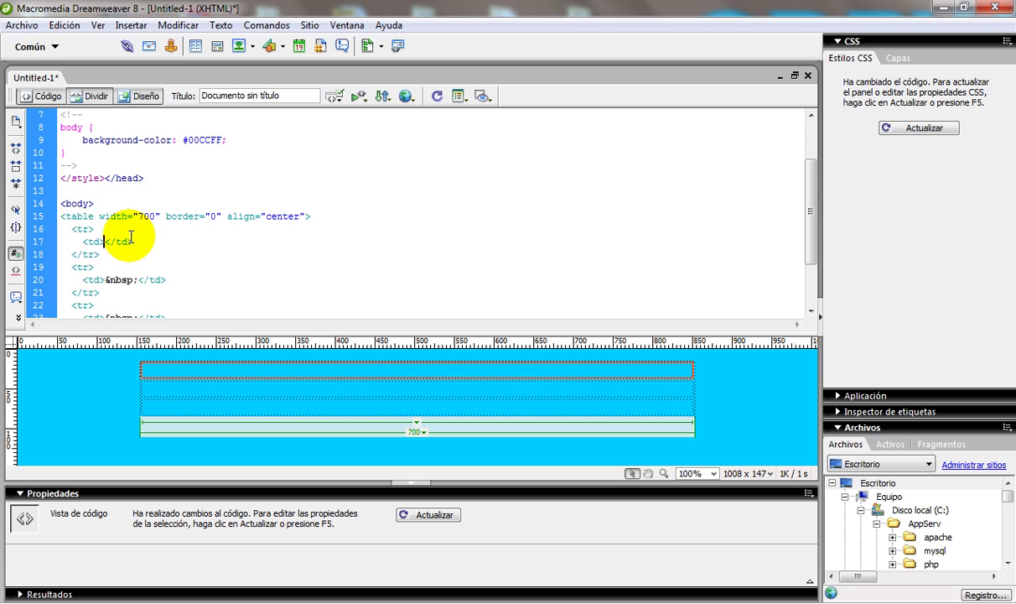
# Step: Type the heading CLUB DE PAGINAS WEB into the first cell
pyautogui.write('te es el ti')
pyautogui.press('BackSpace')
pyautogui.press('BackSpace')
pyautogui.press('BackSpace')
pyautogui.press('BackSpace')
pyautogui.press('BackSpace')
pyautogui.press('BackSpace')
pyautogui.press('BackSpace')
pyautogui.press('BackSpace')
pyautogui.press('BackSpace')
pyautogui.press('BackSpace')
pyautogui.press('BackSpace')
pyautogui.press('BackSpace')
pyautogui.press('BackSpace')
pyautogui.write('CLUB DE E')
pyautogui.press('BackSpace')
pyautogui.write('PAGINAS ')
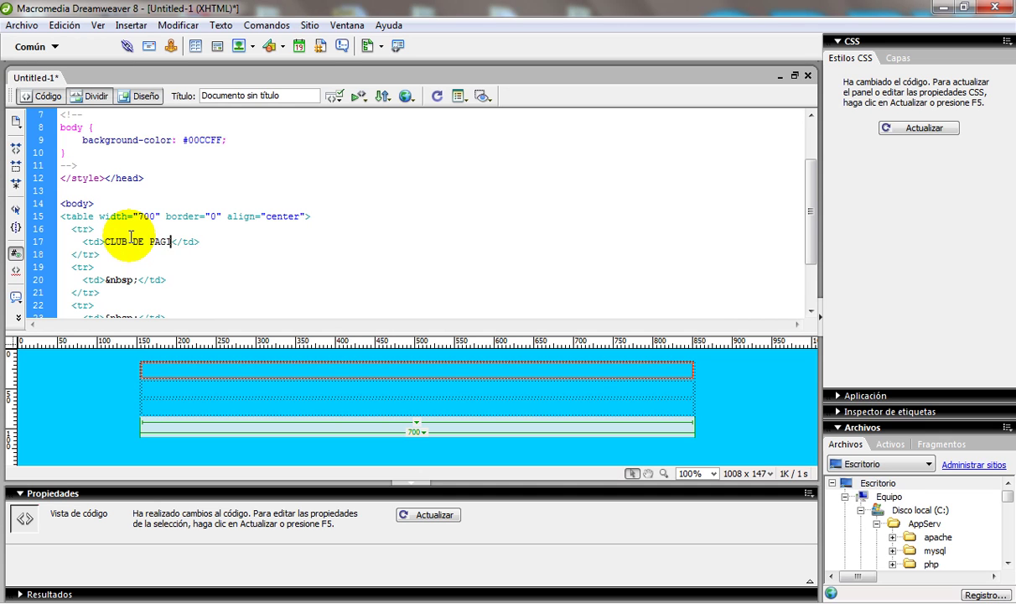
pyautogui.write('WEB')
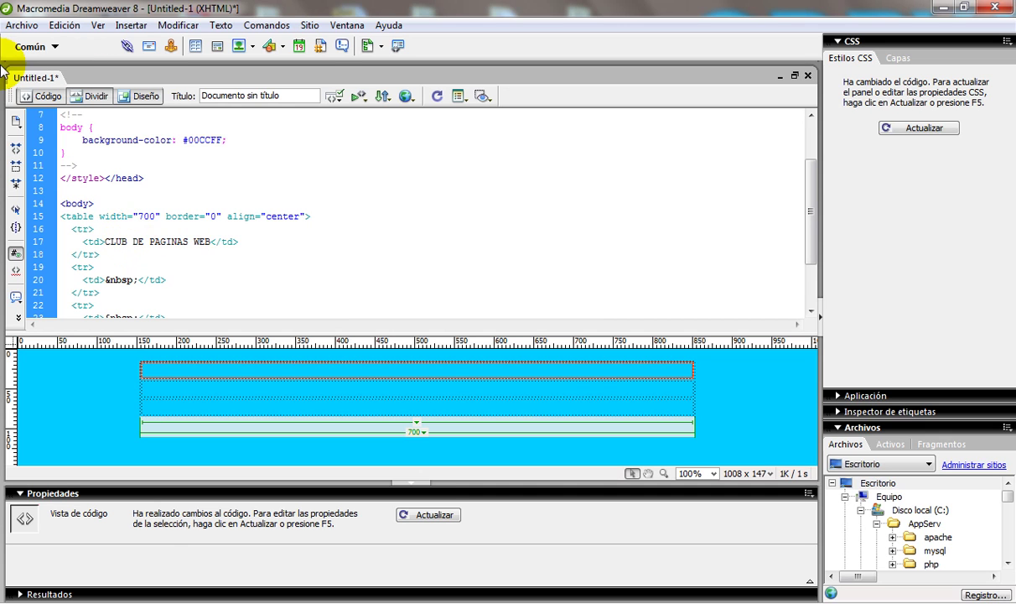
# Step: Return to Design view and centre the heading in its cell
pyautogui.click(387, 394)
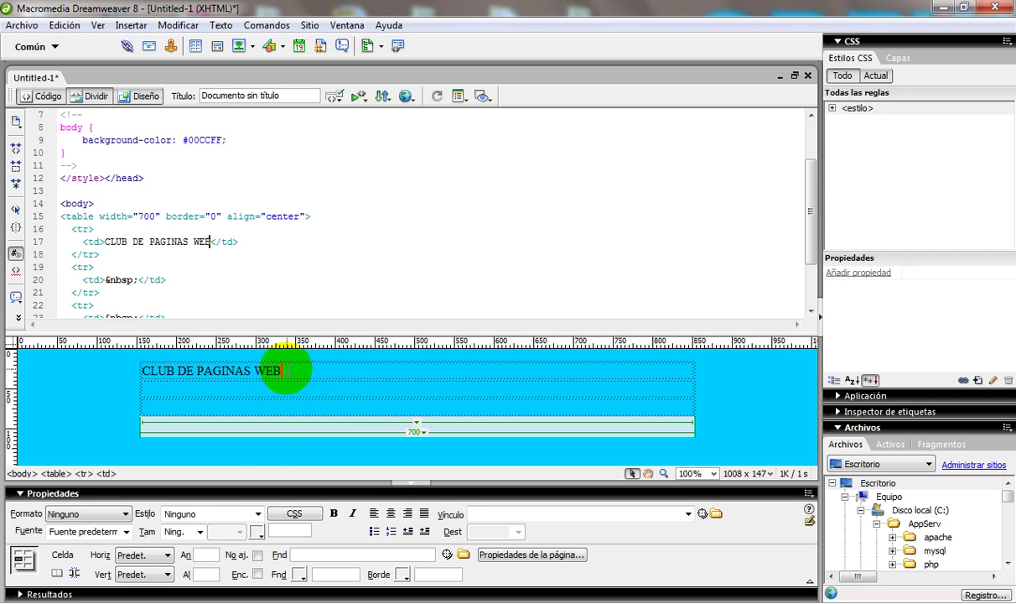
pyautogui.moveTo(483, 333); pyautogui.dragTo(472, 192)
pyautogui.click(38, 96)
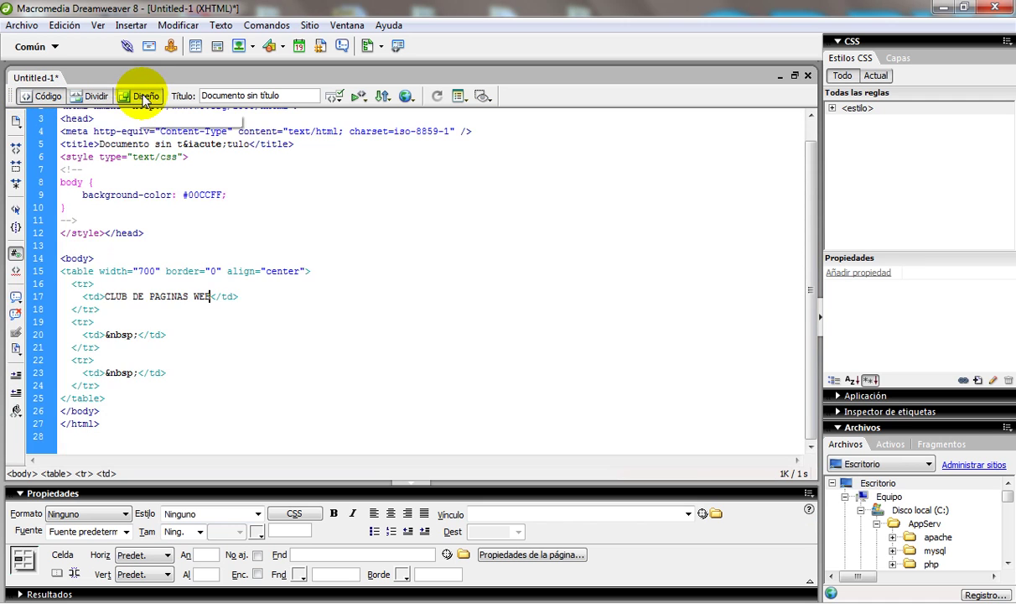
pyautogui.click(139, 96)
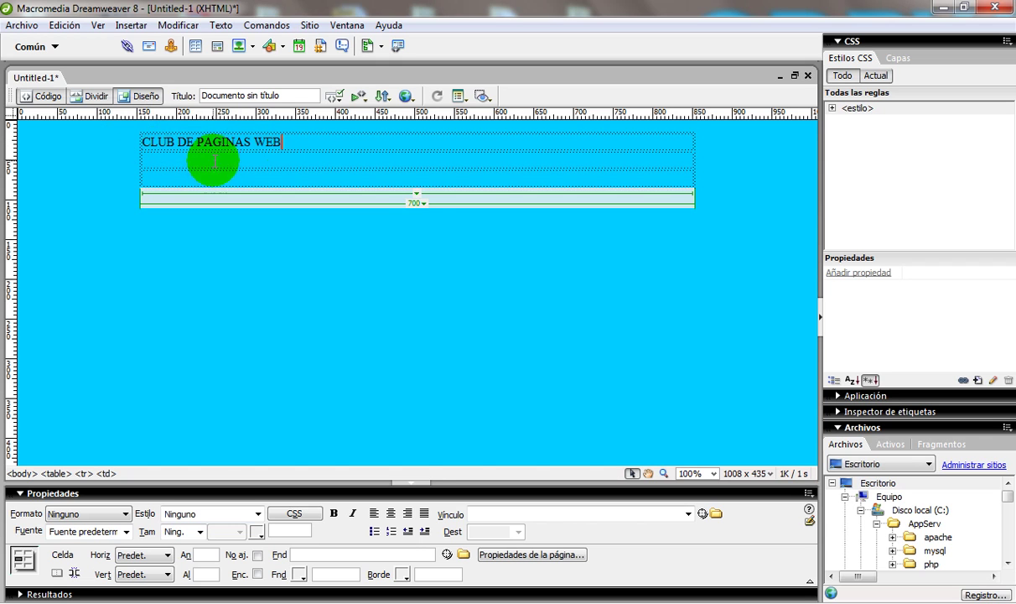
pyautogui.click(391, 513)
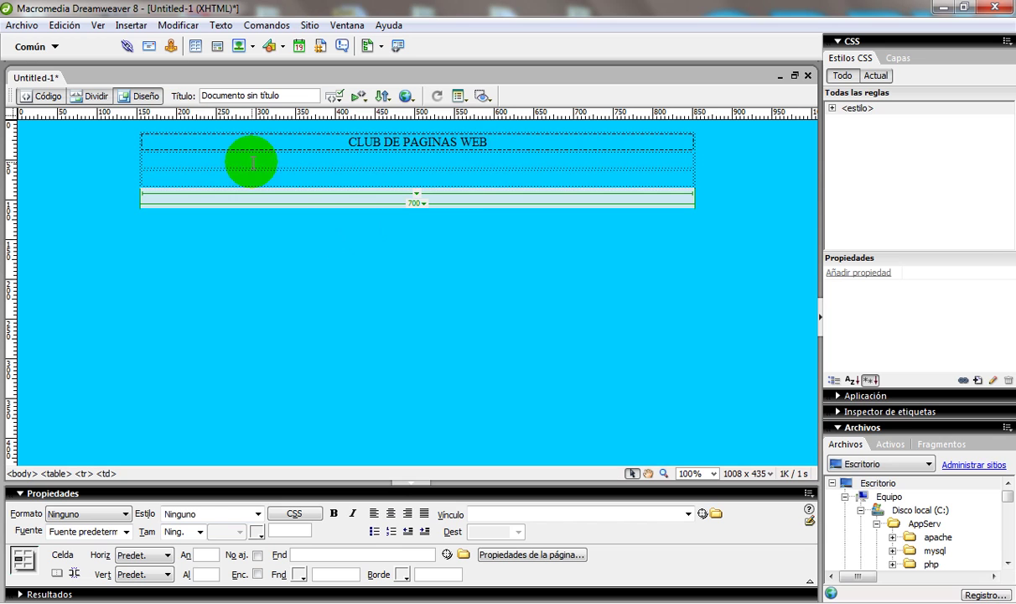
pyautogui.click(400, 161)
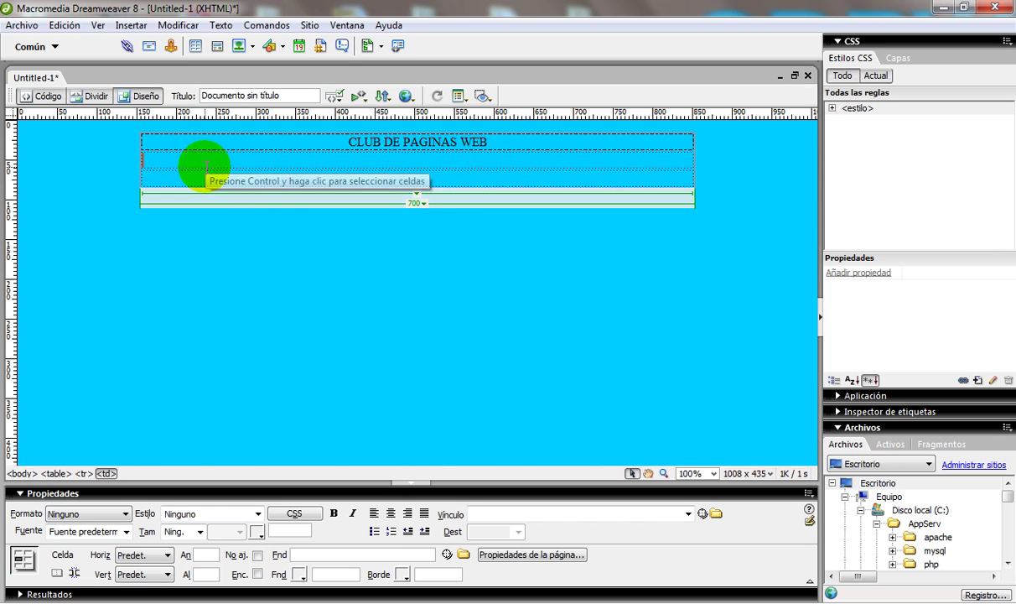
# Step: Write row two's sentence about creating, maintaining websites and hosting, then begin row three with 'En Club de P'
pyautogui.write('Club')
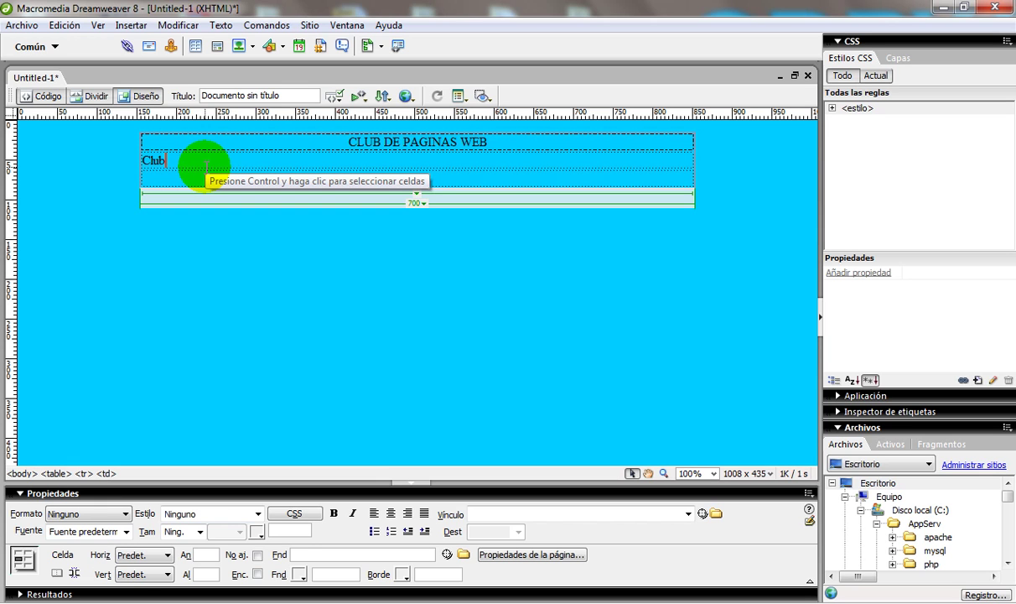
pyautogui.write(' de Pa')
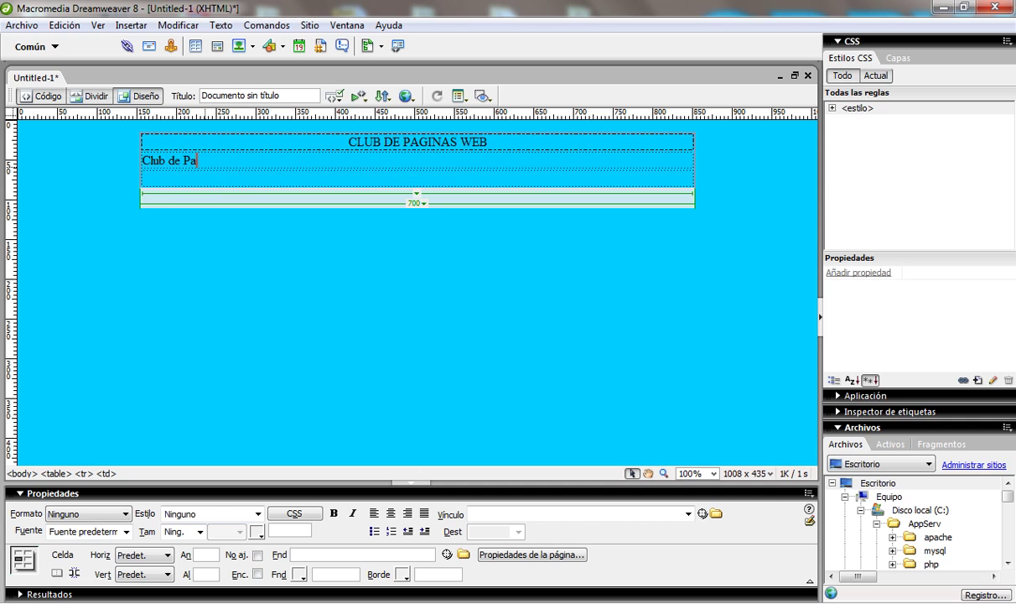
pyautogui.press('BackSpace')
pyautogui.write('áginas Web')
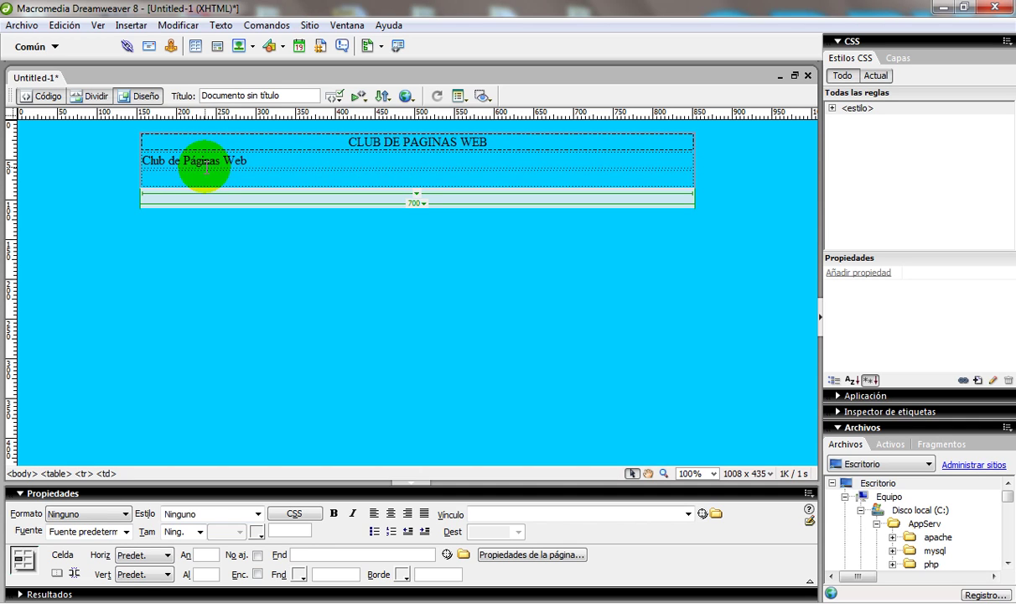
pyautogui.press('Home')
pyautogui.write('En')
pyautogui.press('End')
pyautogui.press('BackSpace')
pyautogui.write('le ayudamos a ')
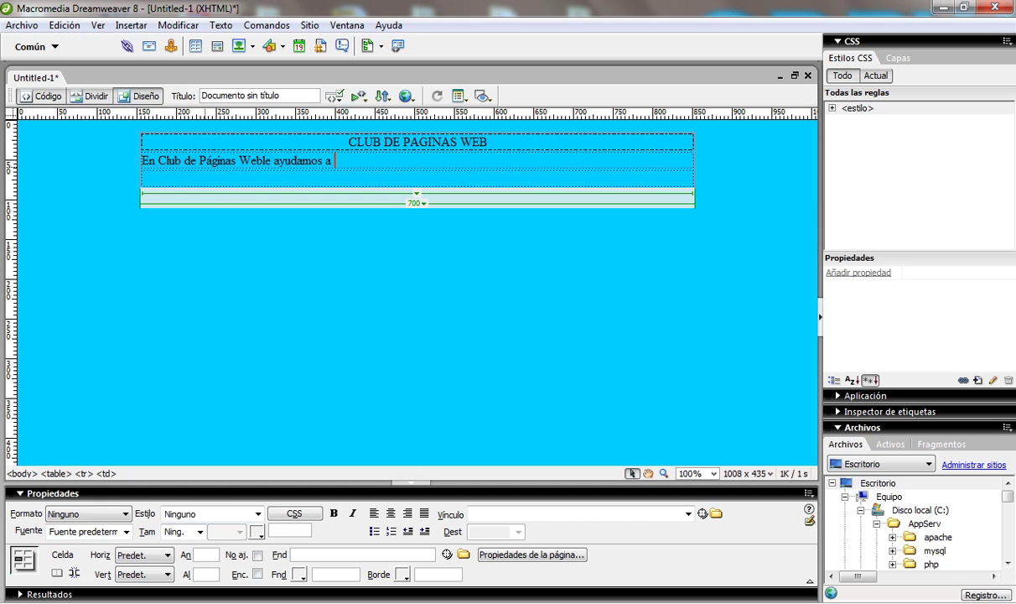
pyautogui.write('crear su Sitio Web y a d')
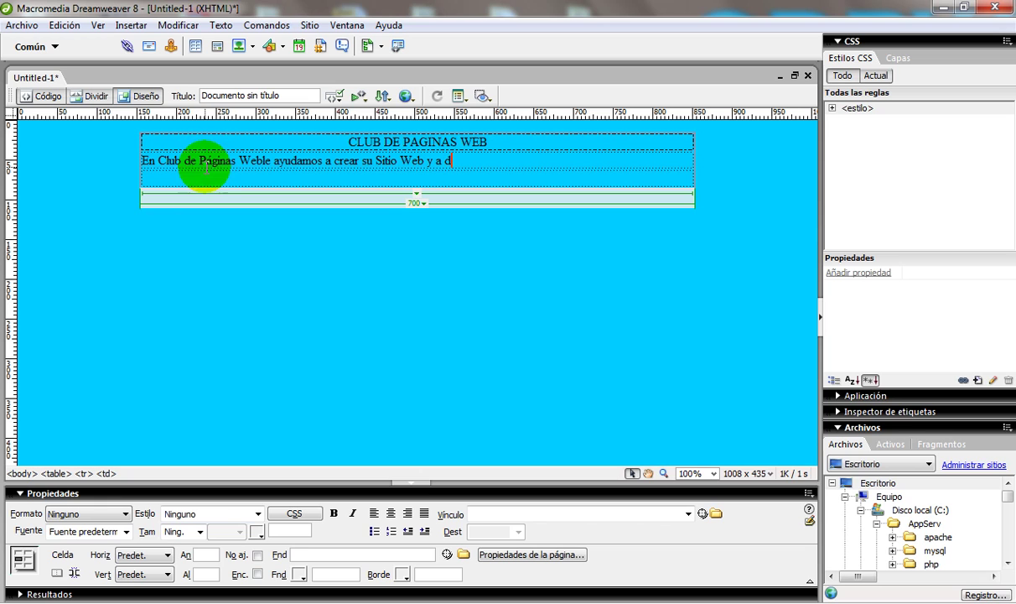
pyautogui.write('arle mant')
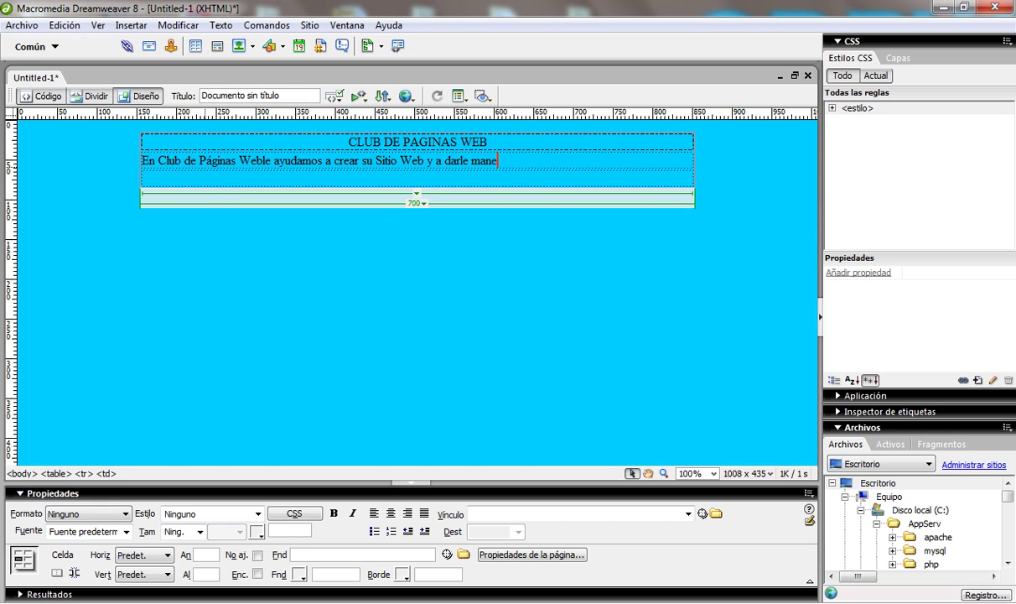
pyautogui.write('enimiento')
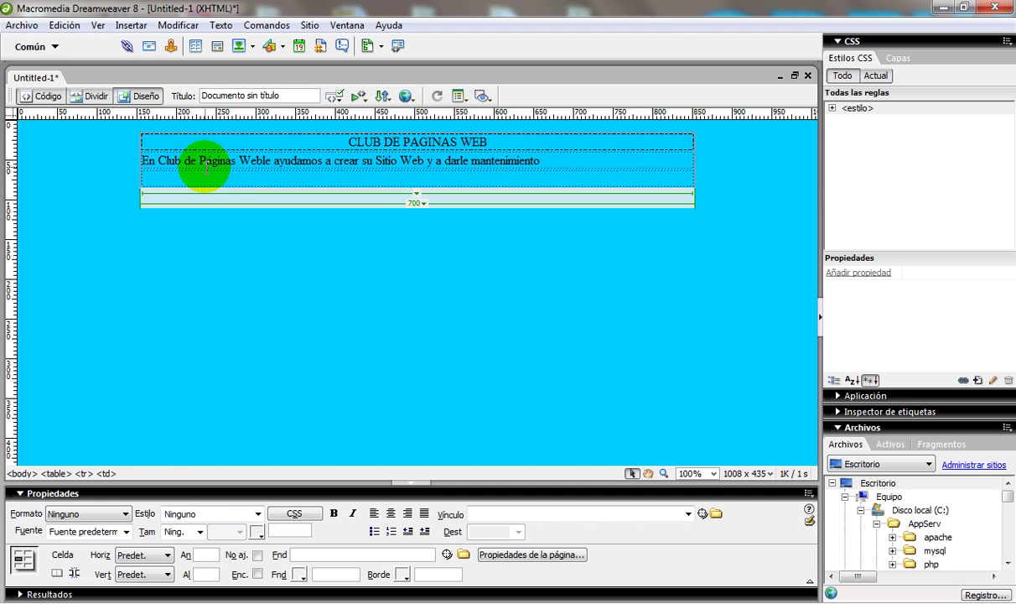
pyautogui.write(' a ')
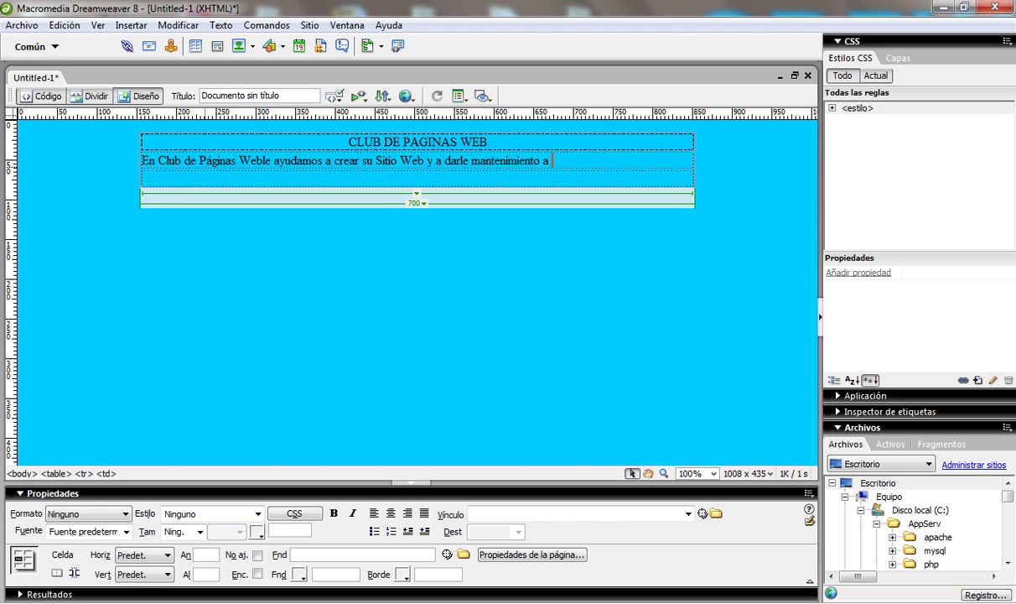
pyautogui.write('sus páginas web ')
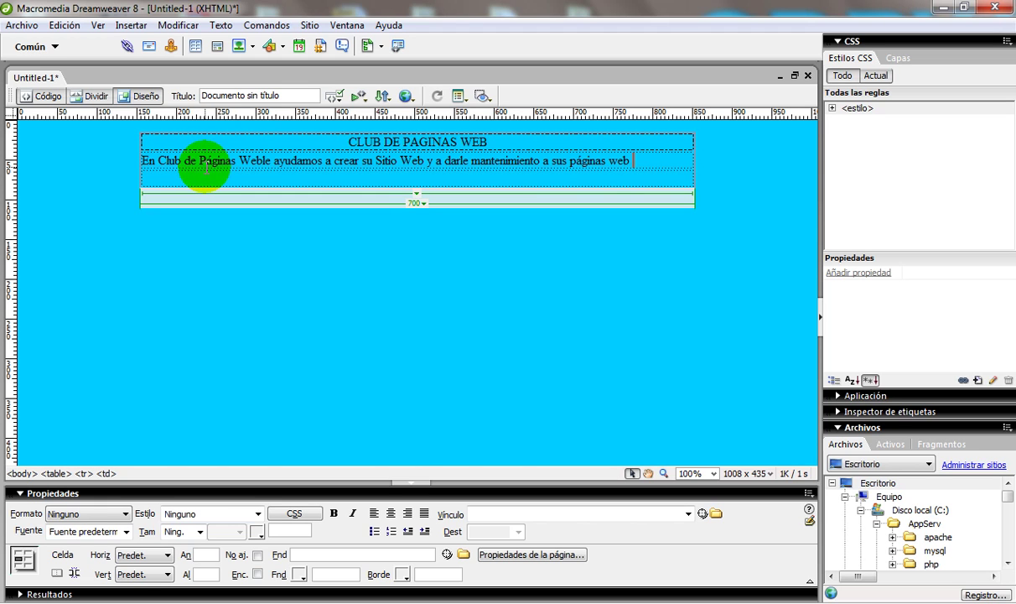
pyautogui.write('y hosting.')
pyautogui.click(207, 168)
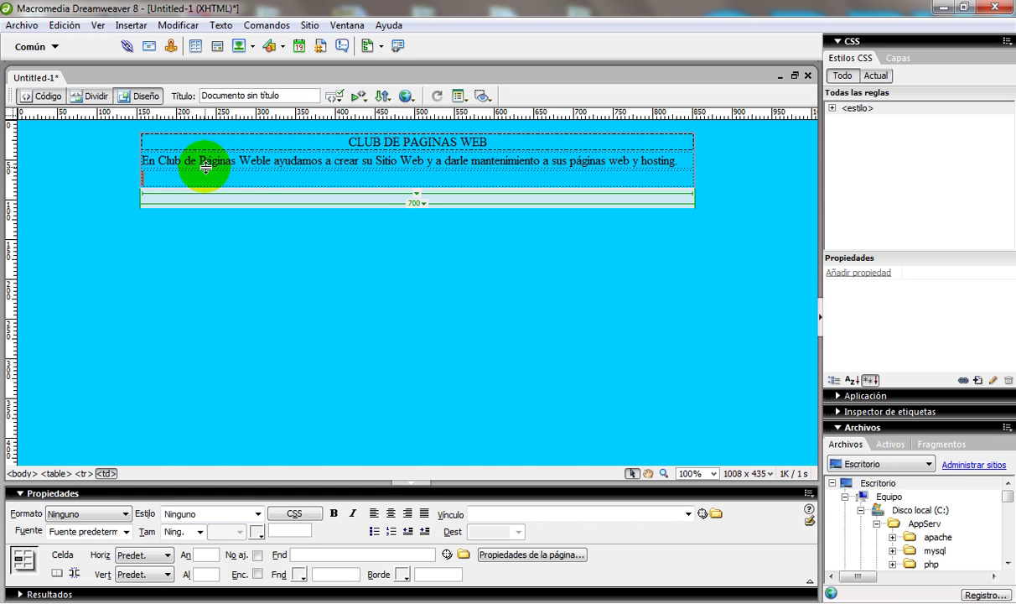
pyautogui.write('En Club de P')
# Step: Finish the third-row sentence introducing the services Club de Paginas Web offers
pyautogui.click(194, 160)
pyautogui.write('aginas We')
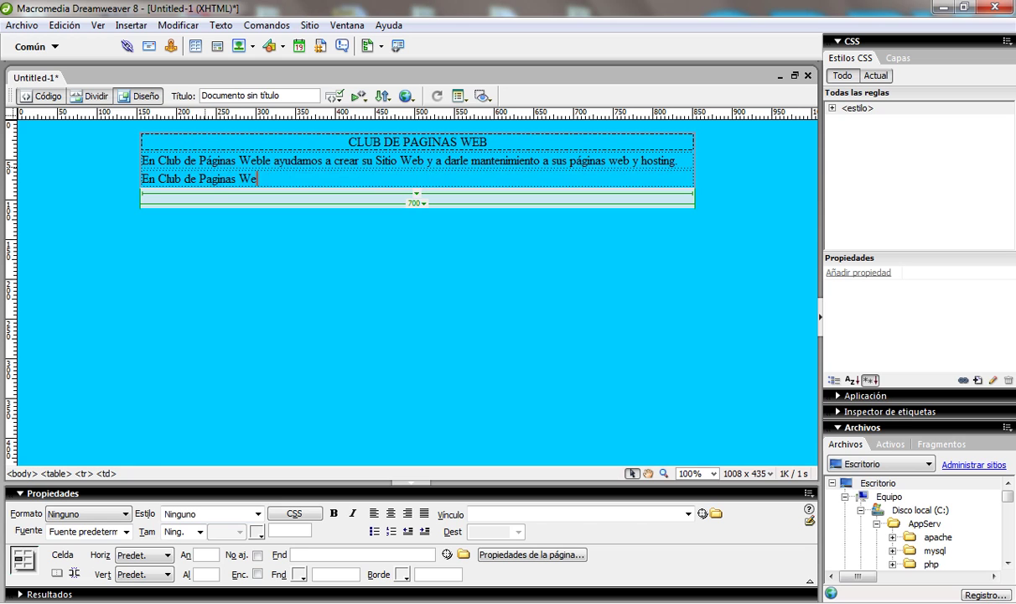
pyautogui.write('b le ofrecemos los siguientes serv')
pyautogui.write('icio')
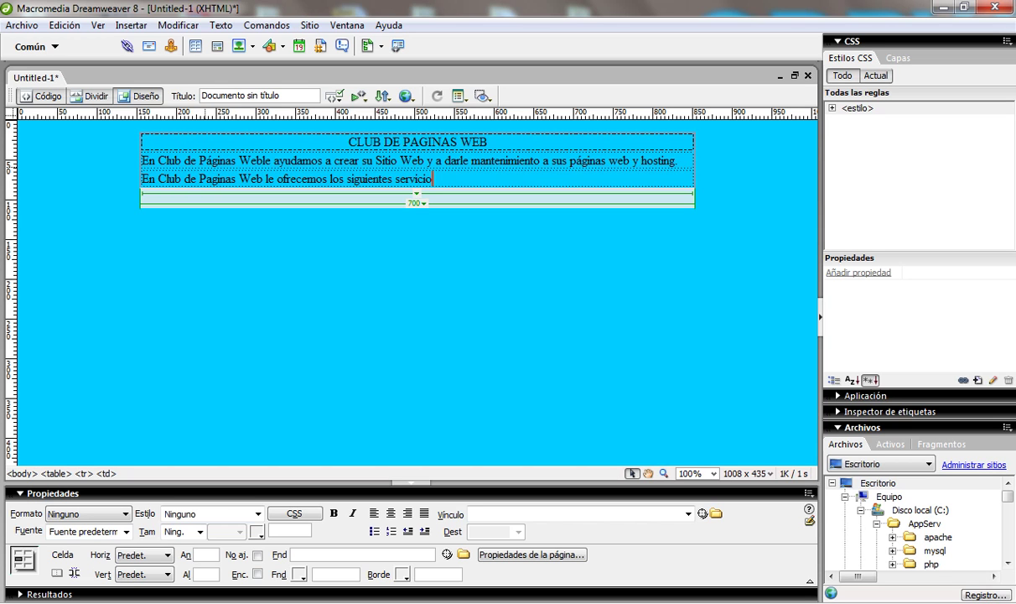
pyautogui.write('s.')
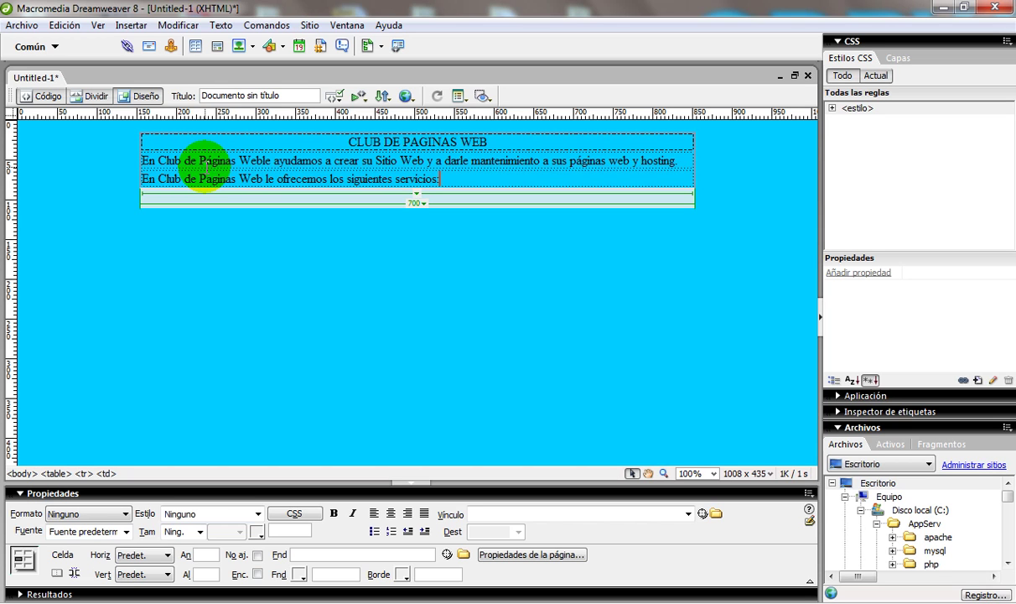
pyautogui.press('Return')
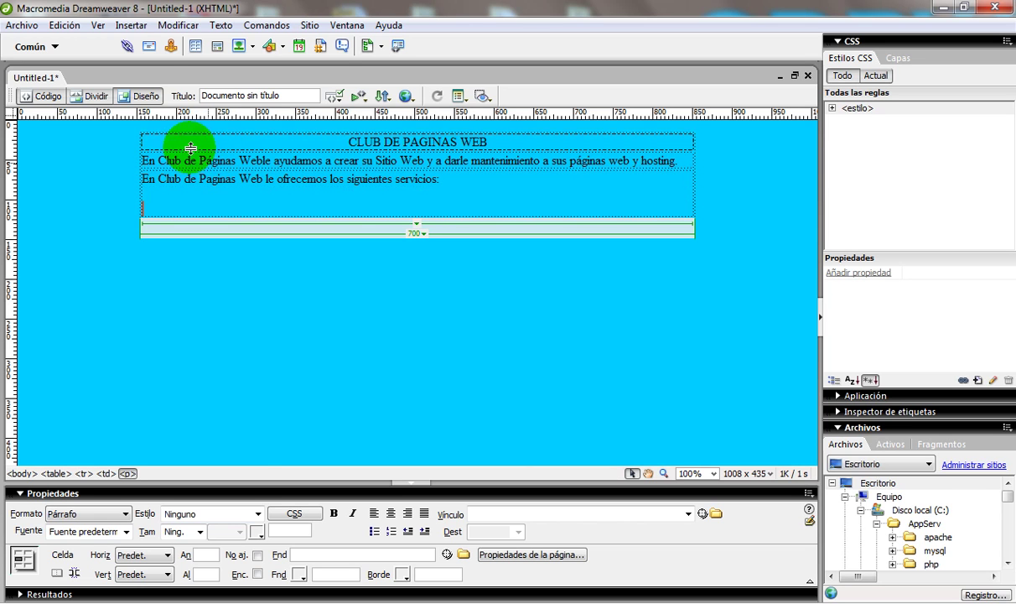
# Step: Add a bulleted list of Servicio1, Servicio 2, Servicio 3 and Servicio 4
pyautogui.click(375, 532)
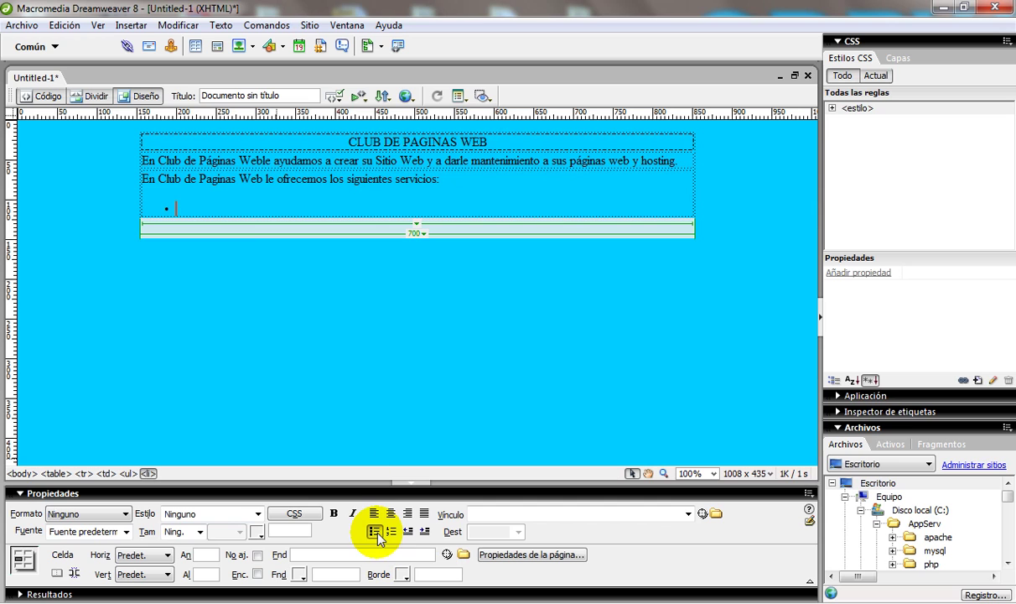
pyautogui.write('Se')
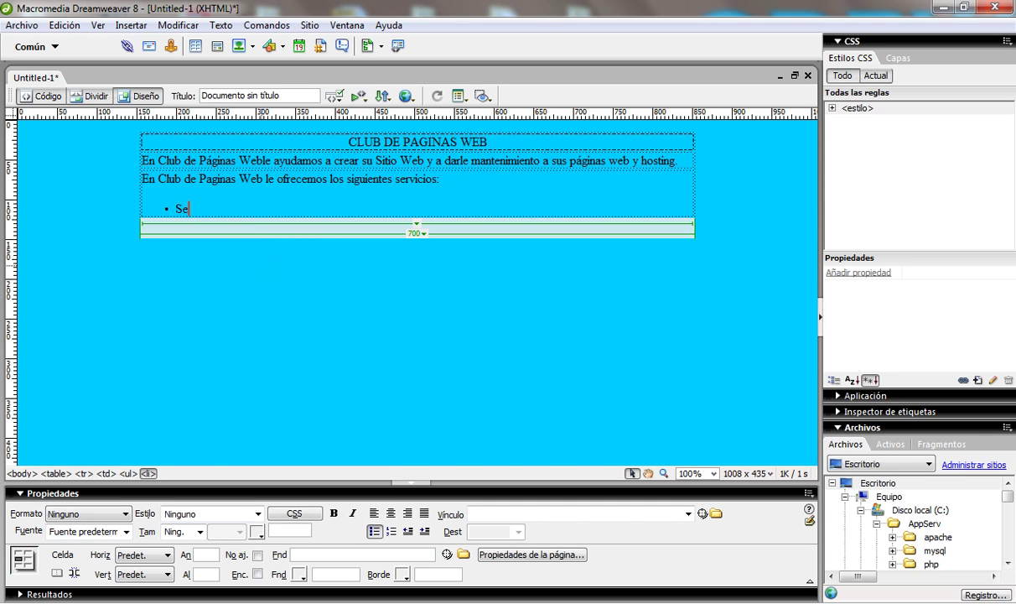
pyautogui.write('rvicio1')
pyautogui.press('Return')
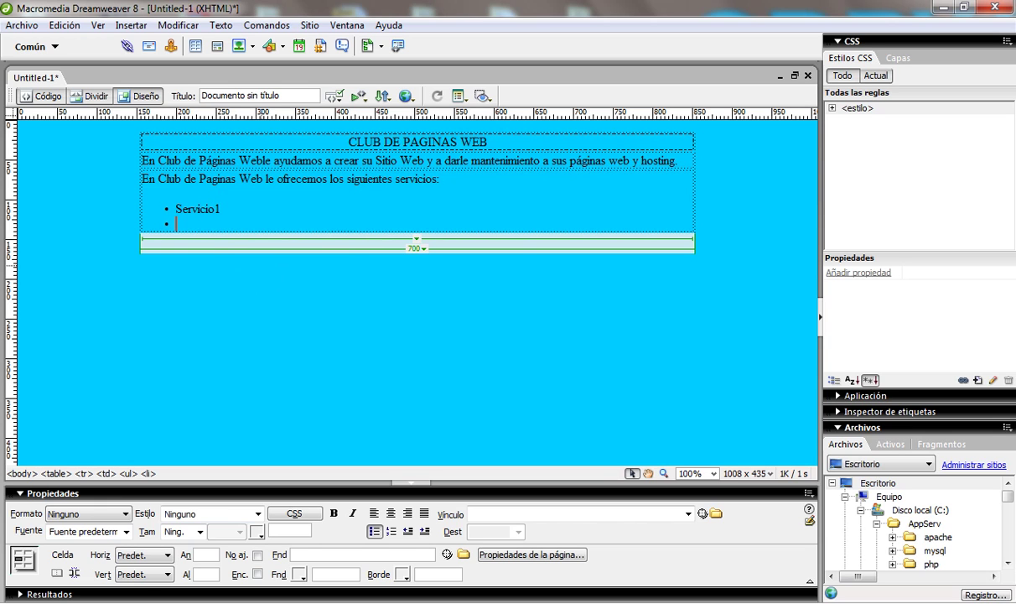
pyautogui.write('Servicio 2')
pyautogui.press('Return')
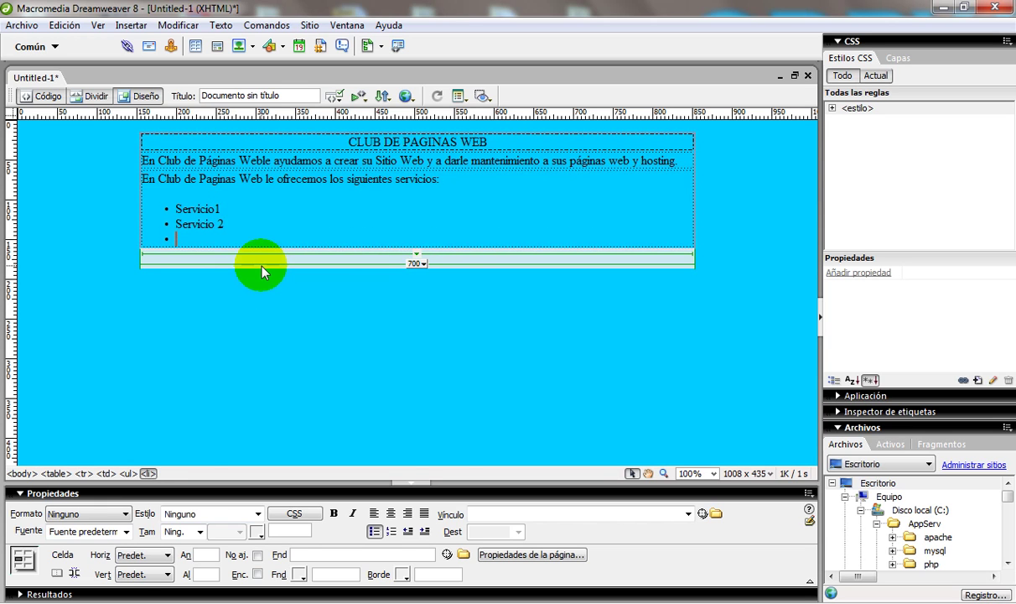
pyautogui.write('Servicio ')
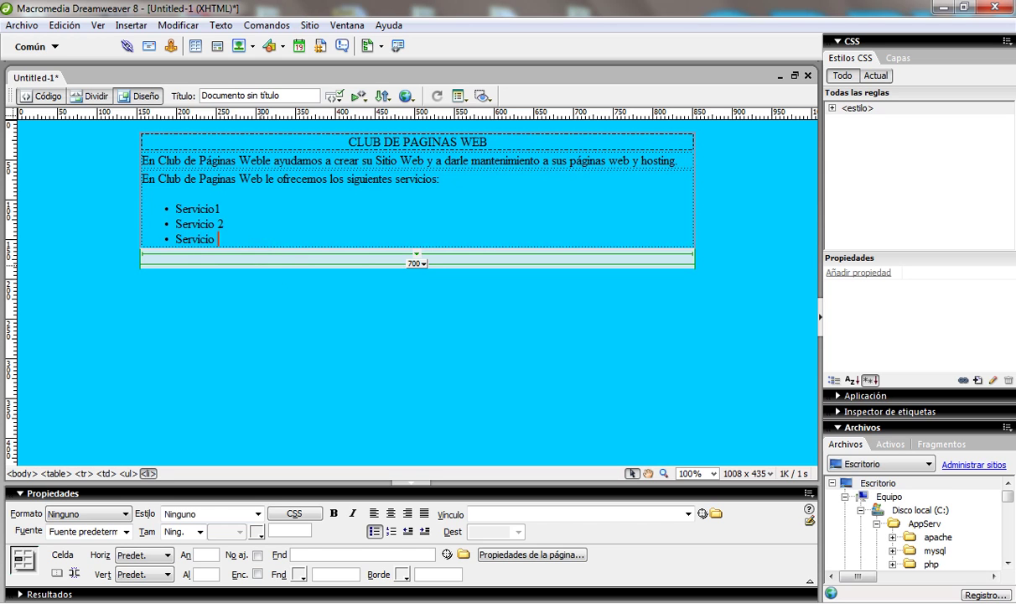
pyautogui.write('3')
pyautogui.press('Return')
pyautogui.write('Servic')
# Step: End the list and add the closing line 'Será un placer servirle.'
pyautogui.click(261, 267)
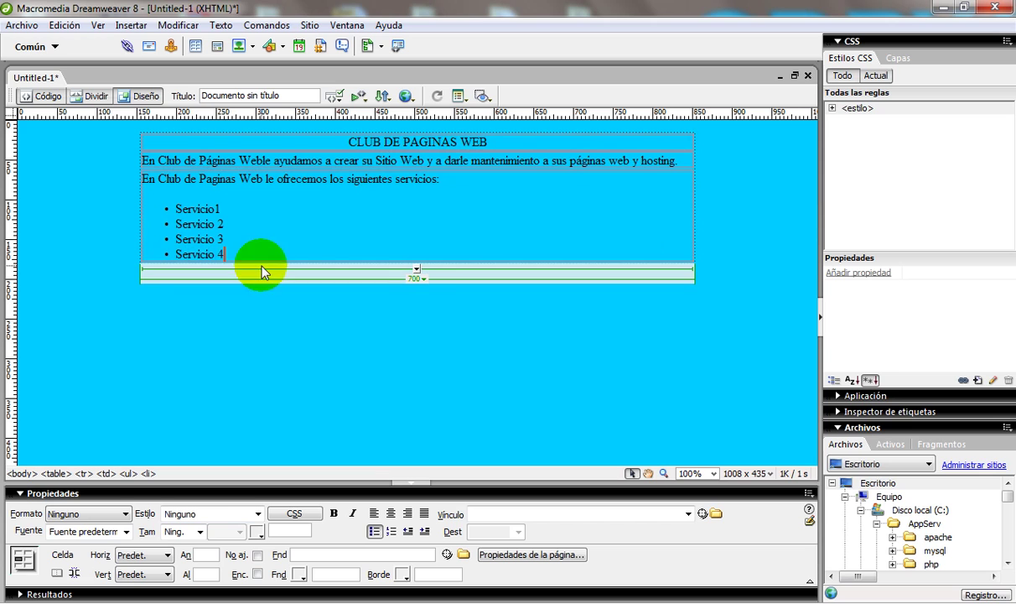
pyautogui.press('Return')
pyautogui.press('Return')
pyautogui.write('U')
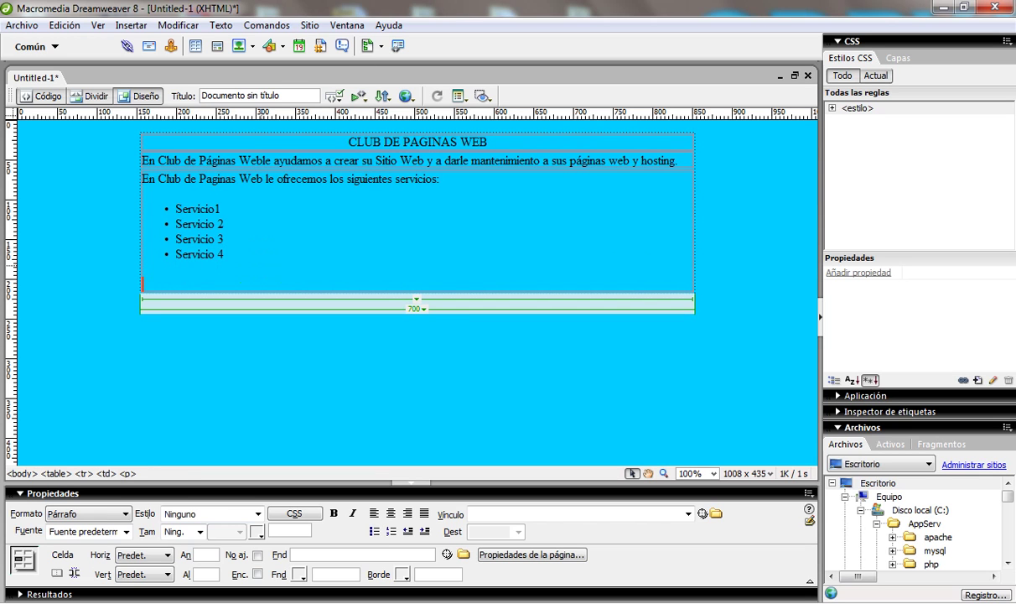
pyautogui.write('n placer servir')
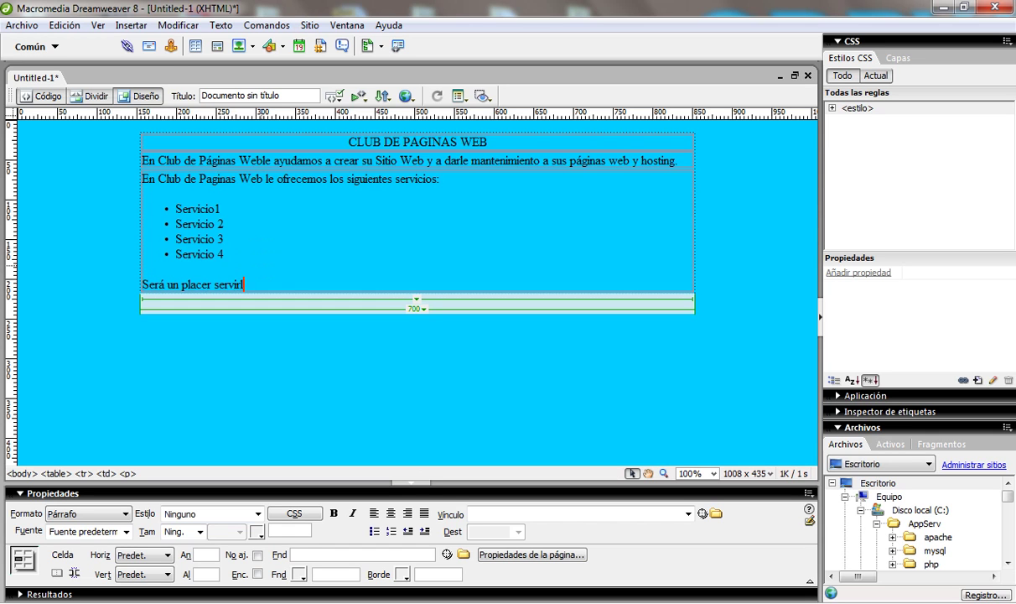
pyautogui.write('le.')
pyautogui.click(263, 265)
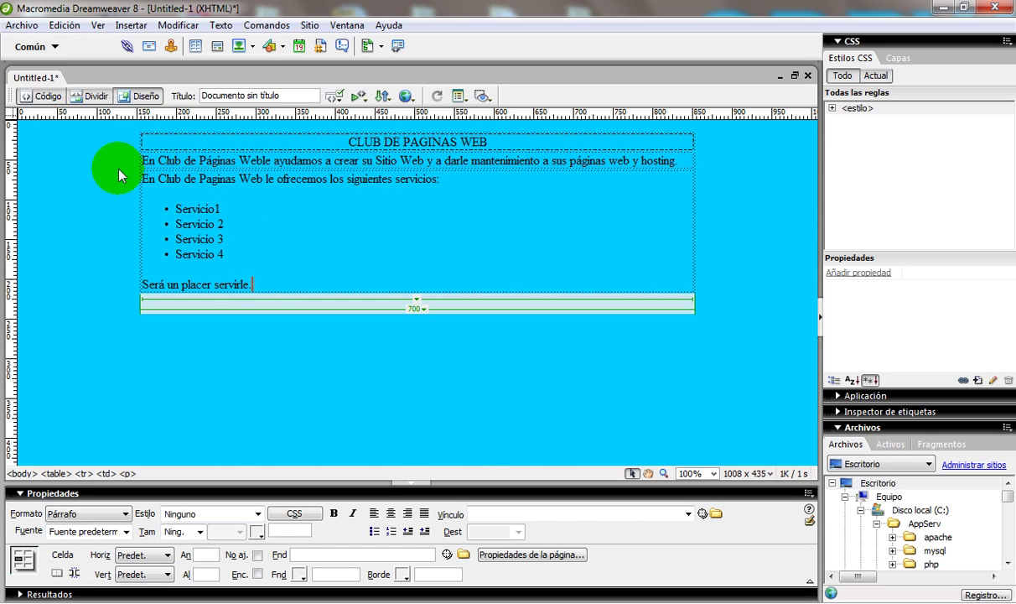
# Step: In Save As, create a new clubdepaginasweb folder on the desktop
pyautogui.click(32, 27)
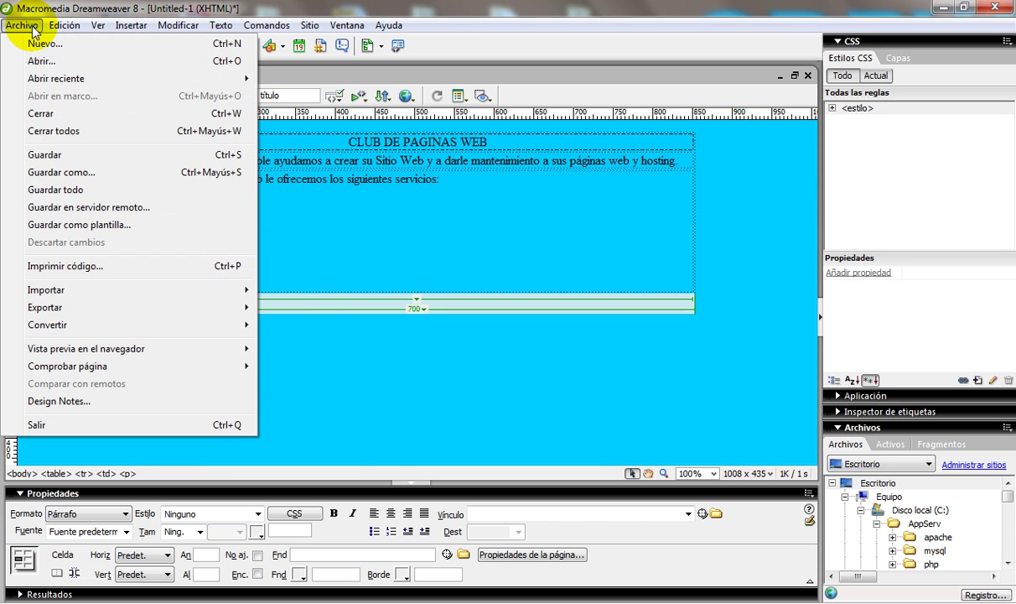
pyautogui.click(394, 400)
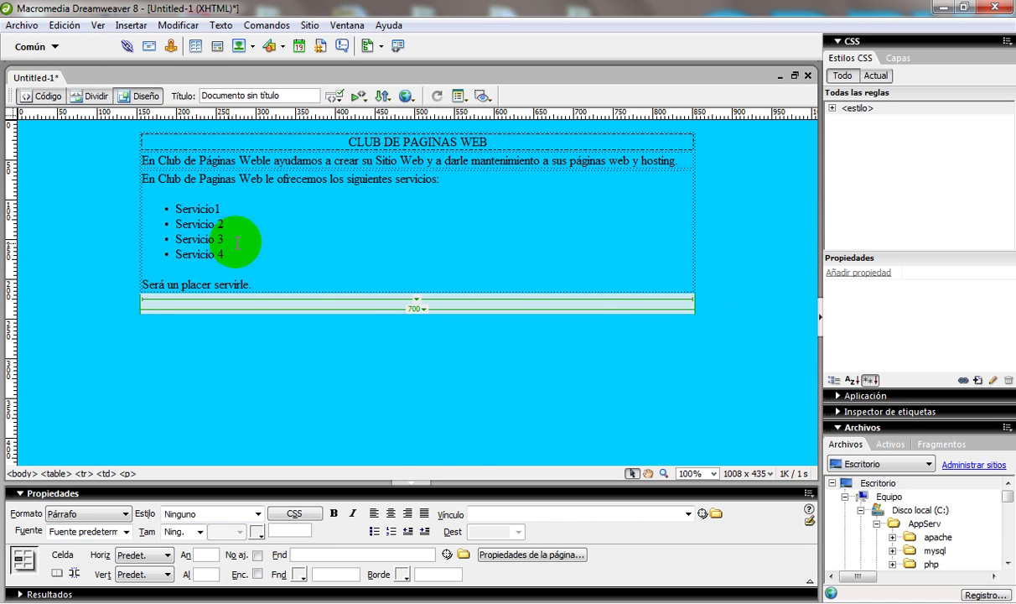
pyautogui.click(25, 26)
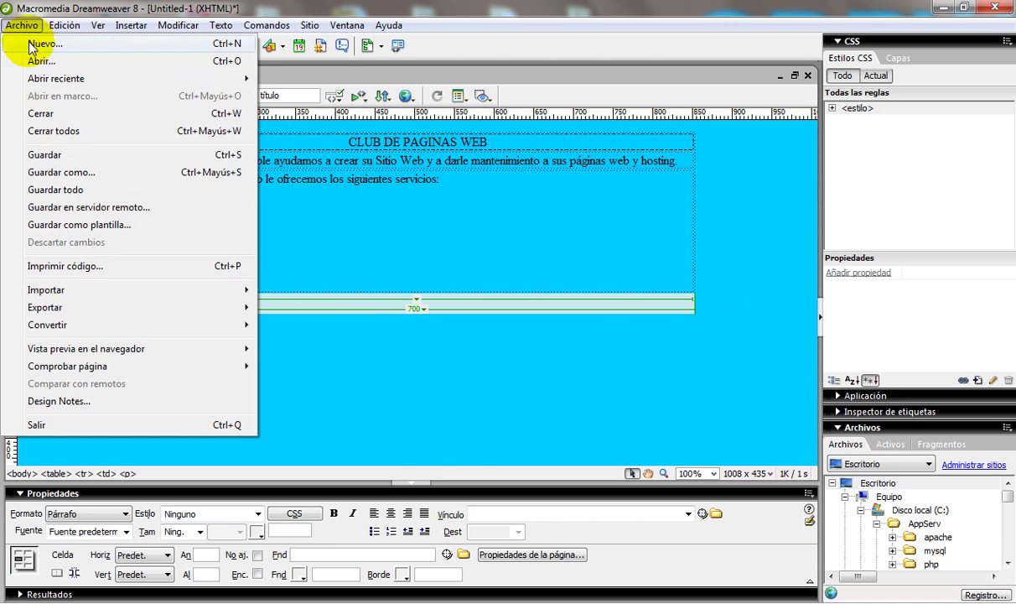
pyautogui.click(57, 174)
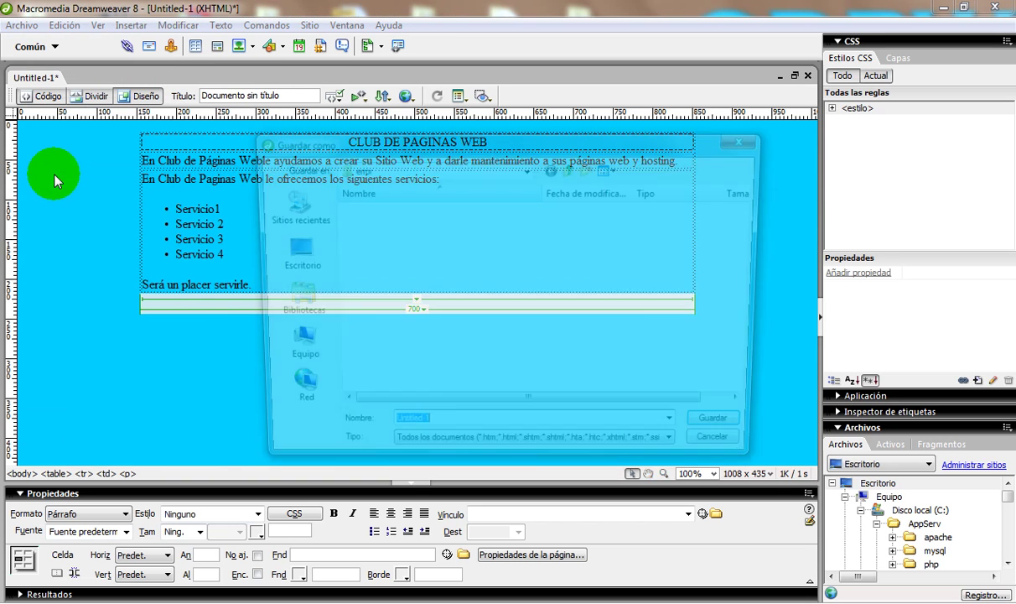
pyautogui.click(285, 258)
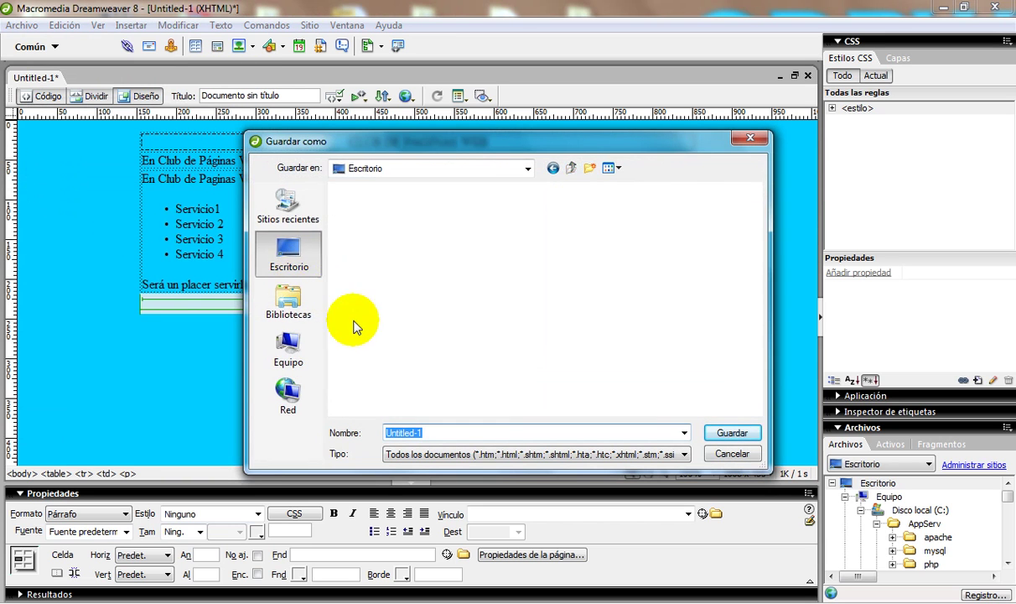
pyautogui.moveTo(755, 340); pyautogui.dragTo(755, 403)
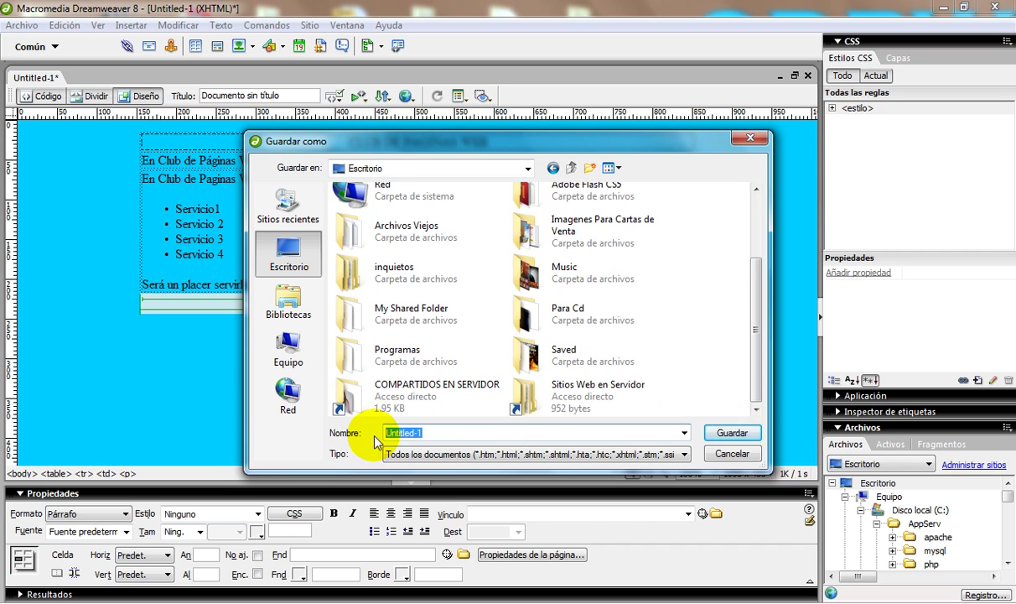
pyautogui.click(591, 172)
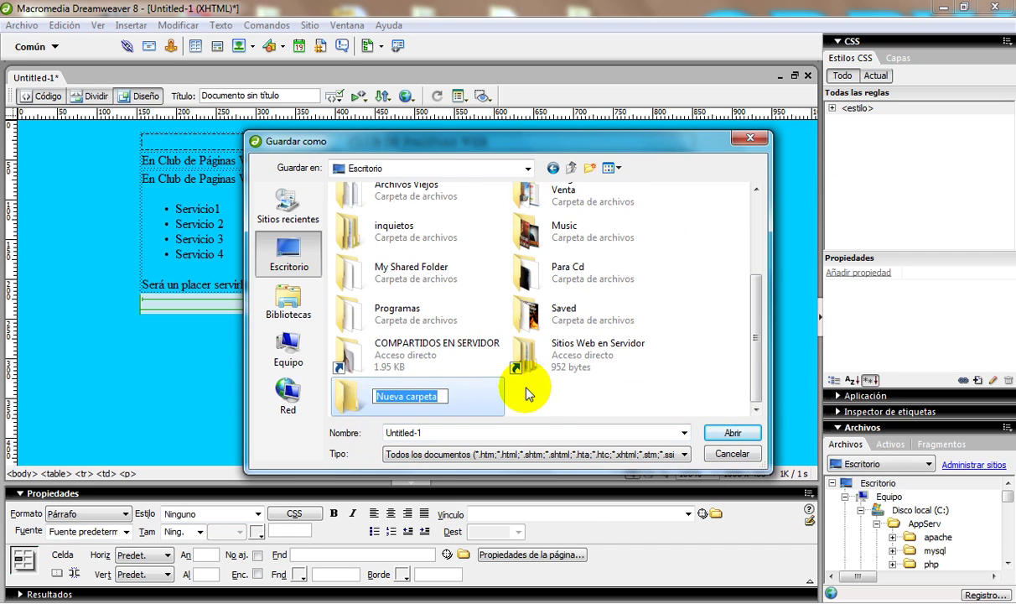
pyautogui.press('BackSpace')
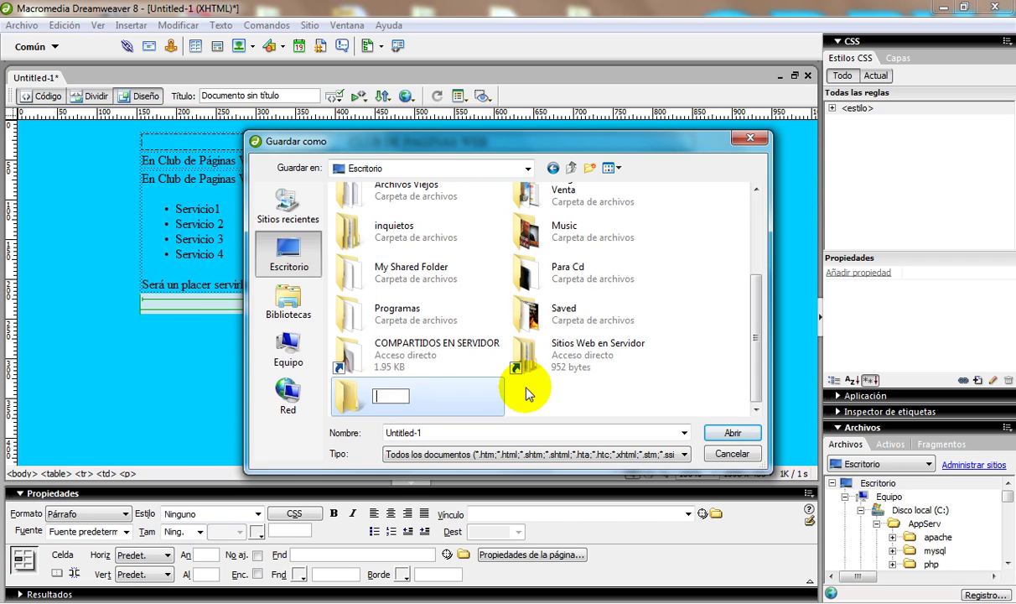
pyautogui.write('clu')
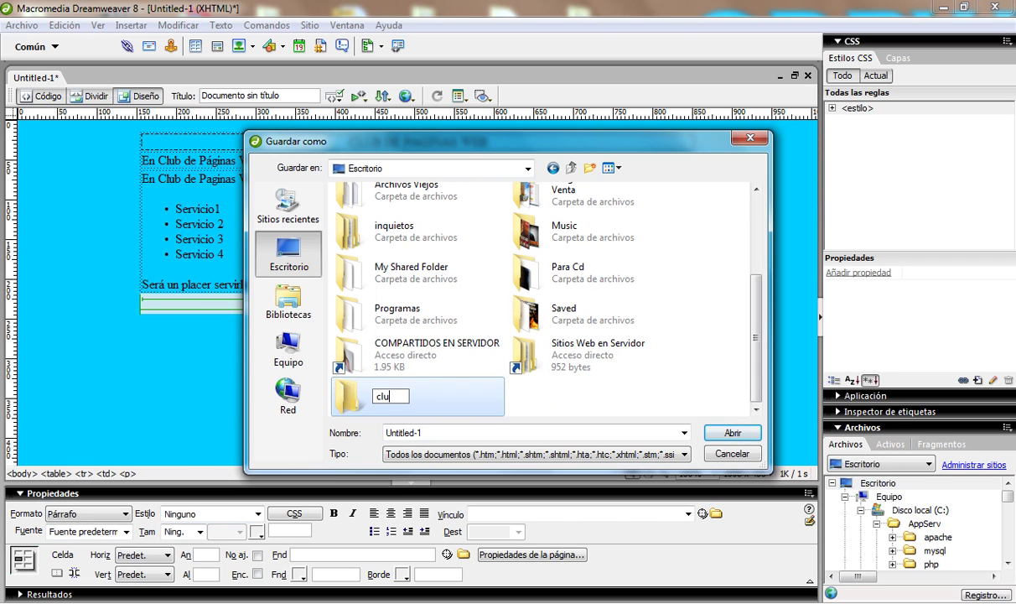
pyautogui.write('bdepaginasweb')
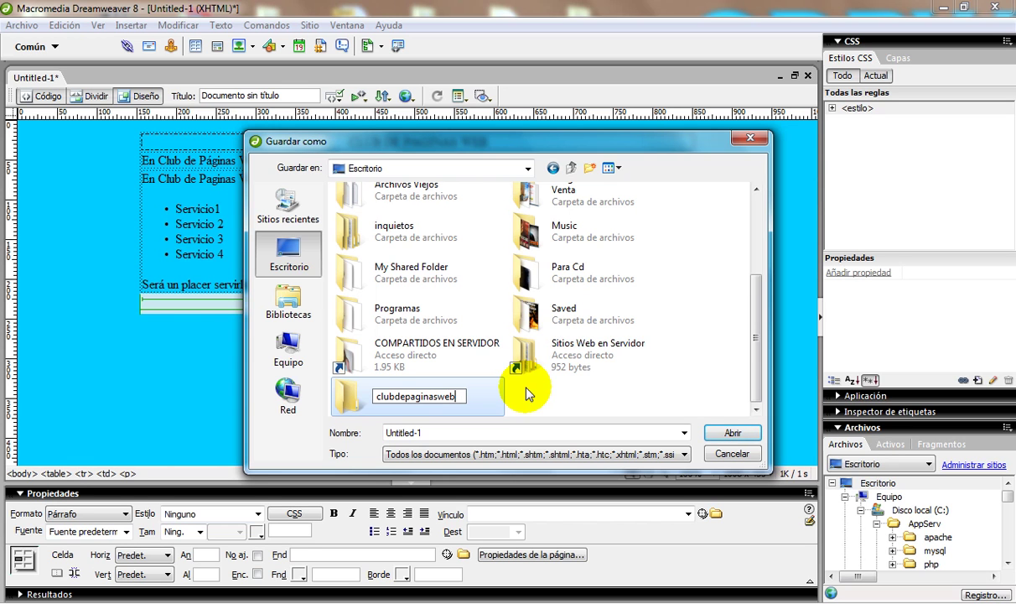
pyautogui.press('Return')
pyautogui.press('Return')
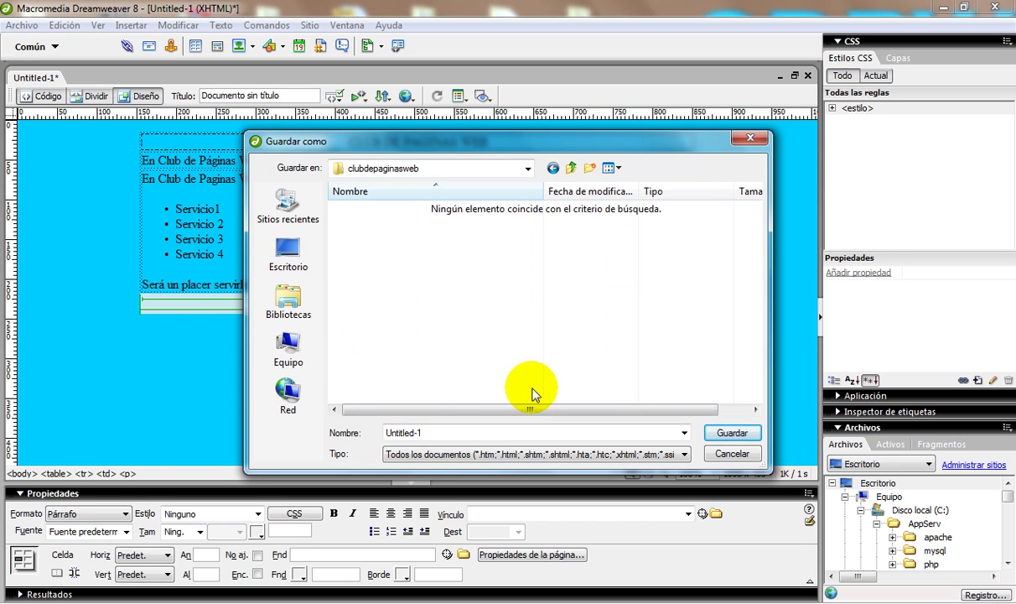
# Step: Save the page as index inside the clubdepaginasweb folder
pyautogui.doubleClick(431, 431)
pyautogui.press('BackSpace')
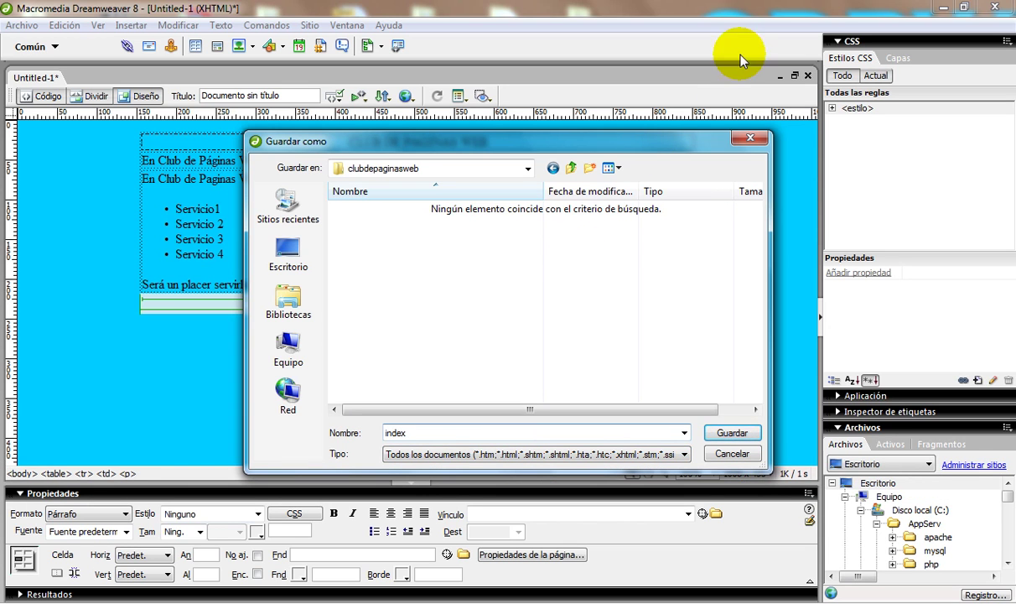
pyautogui.click(613, 459)
pyautogui.click(647, 453)
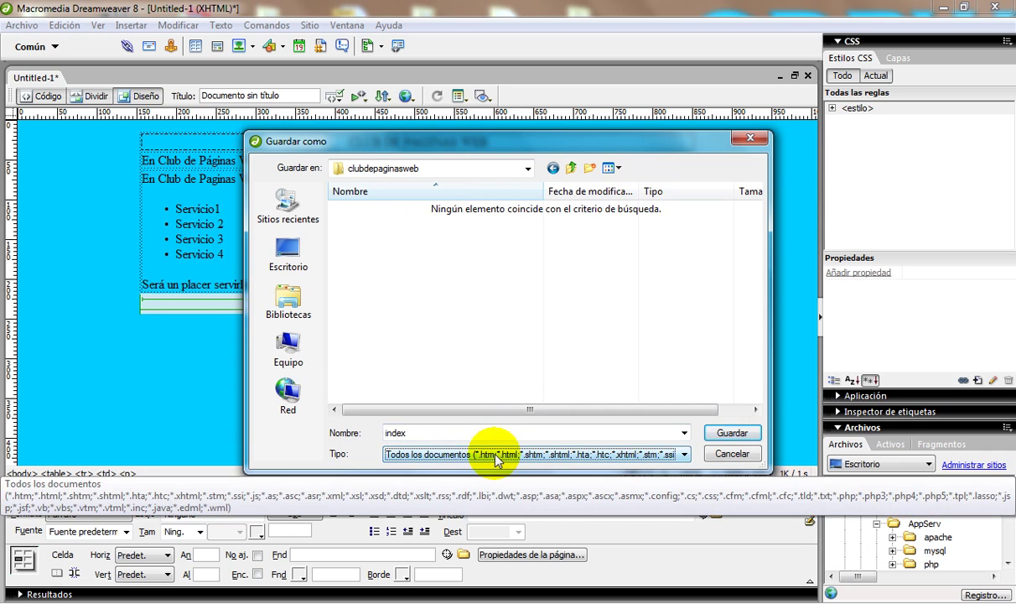
pyautogui.click(454, 433)
pyautogui.click(451, 434)
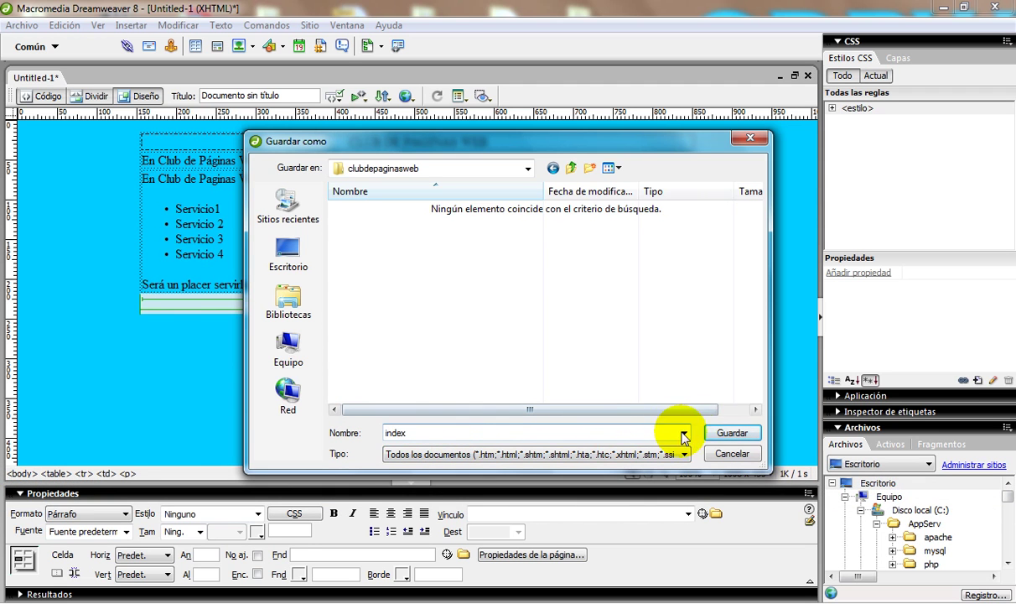
pyautogui.click(729, 433)
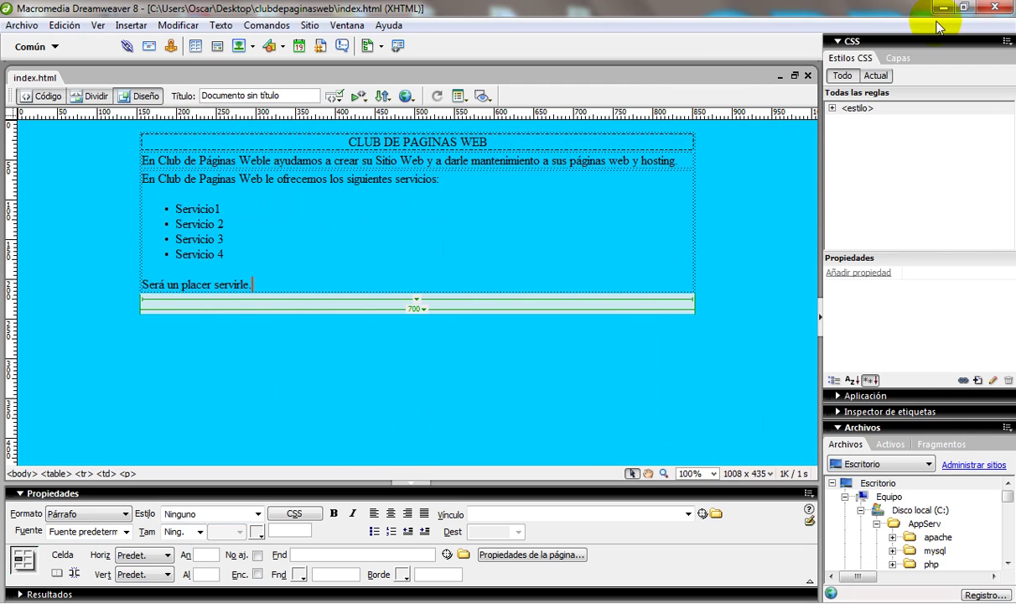
# Step: Open index.html from the desktop's clubdepaginasweb folder in Chrome
pyautogui.click(944, 10)
pyautogui.moveTo(426, 126); pyautogui.dragTo(671, 546)
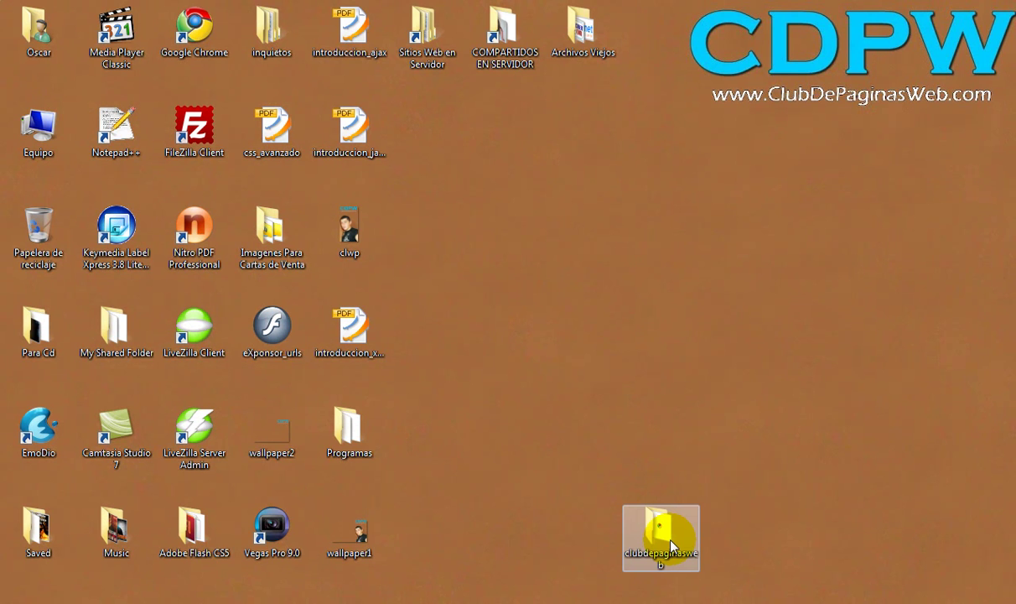
pyautogui.doubleClick(658, 531)
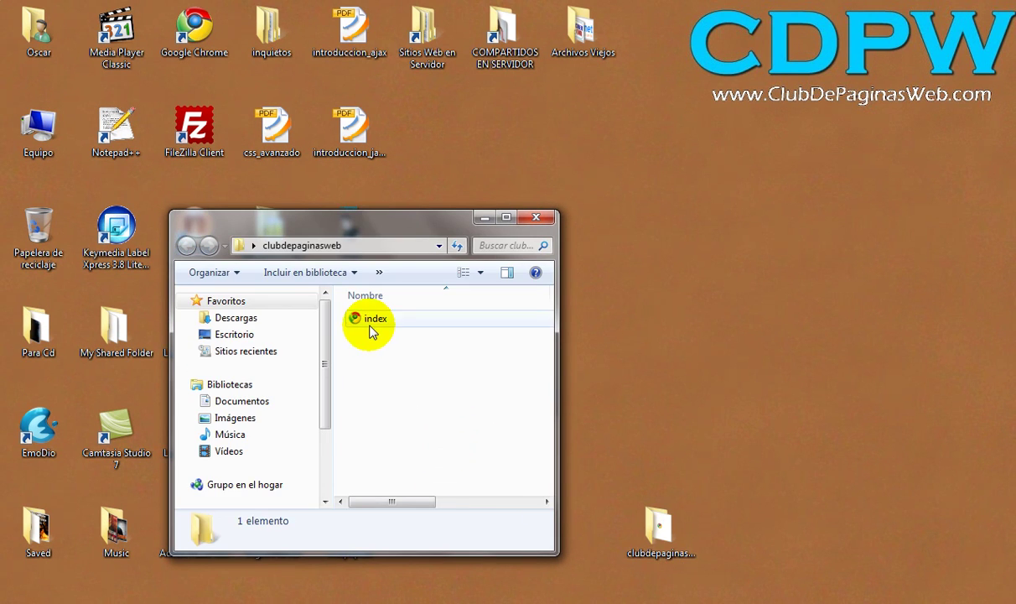
pyautogui.click(372, 327)
pyautogui.doubleClick(369, 329)
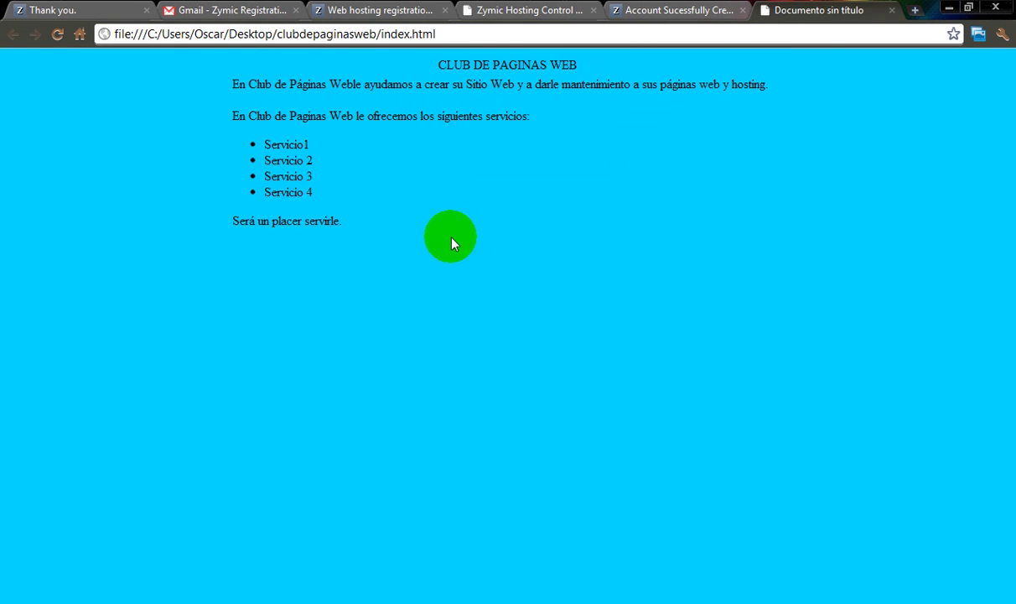
# Step: Review the previewed page, then close the 'Documento sin título' tab and minimize Chrome
pyautogui.moveTo(432, 64); pyautogui.dragTo(535, 62)
pyautogui.click(601, 67)
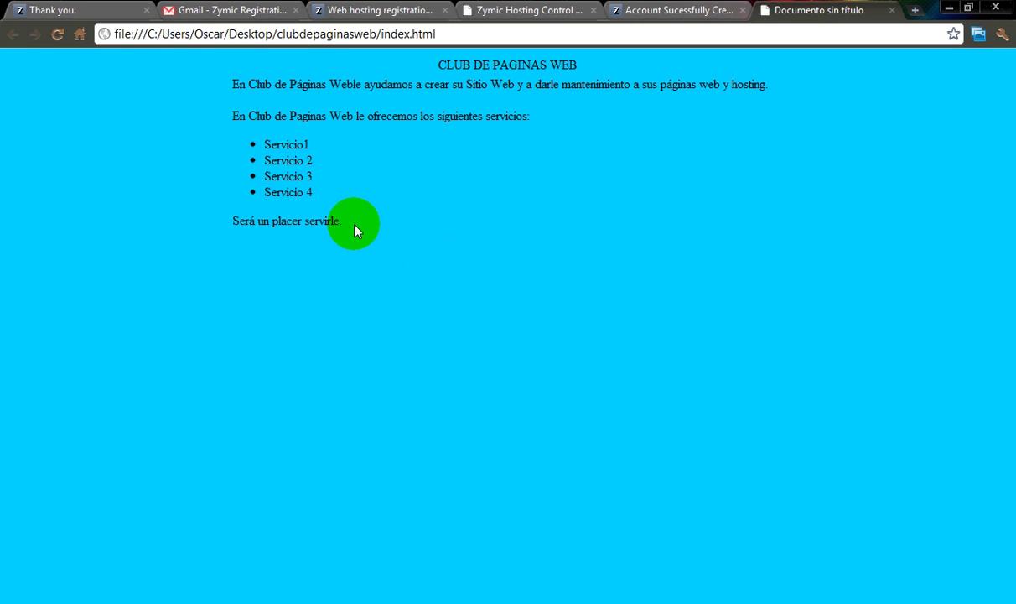
pyautogui.moveTo(355, 224); pyautogui.dragTo(402, 186)
pyautogui.click(405, 181)
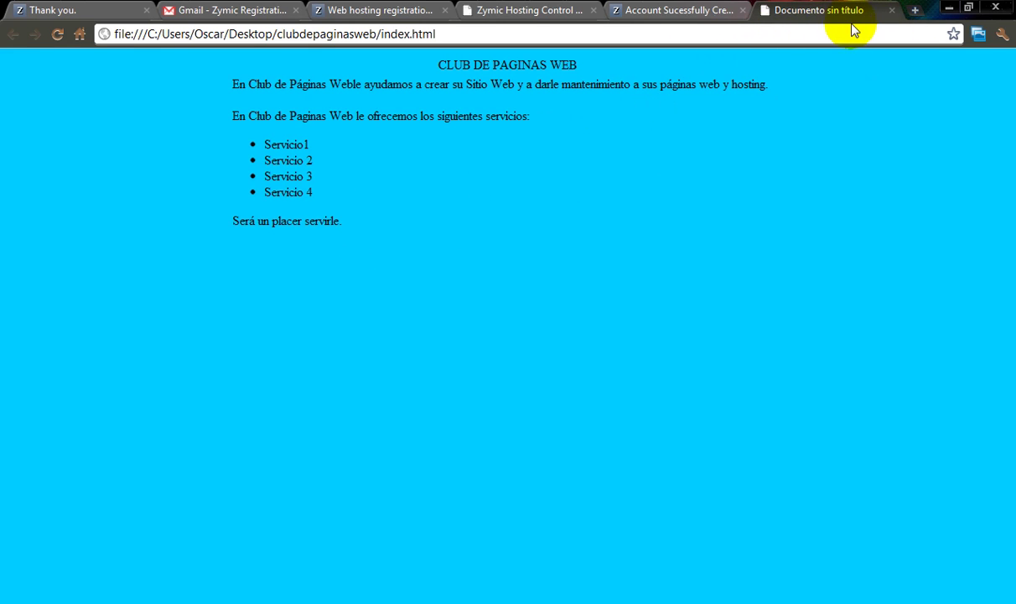
pyautogui.click(890, 11)
pyautogui.click(950, 10)
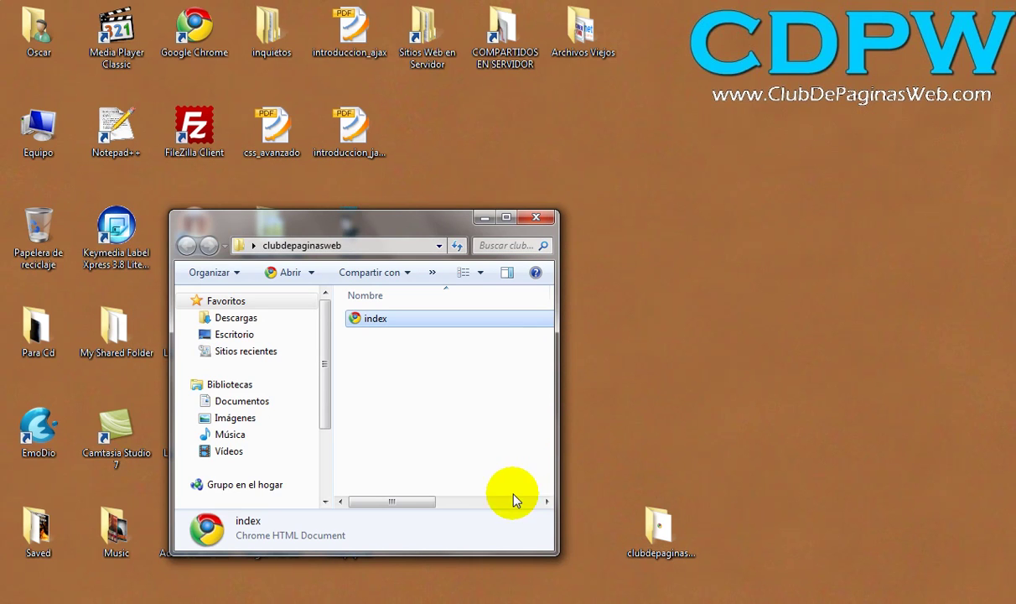
# Step: Set the page title to 'Bienvenido a Club de Paginas Web' and save index.html
pyautogui.hotkey('alt', 'Tab')
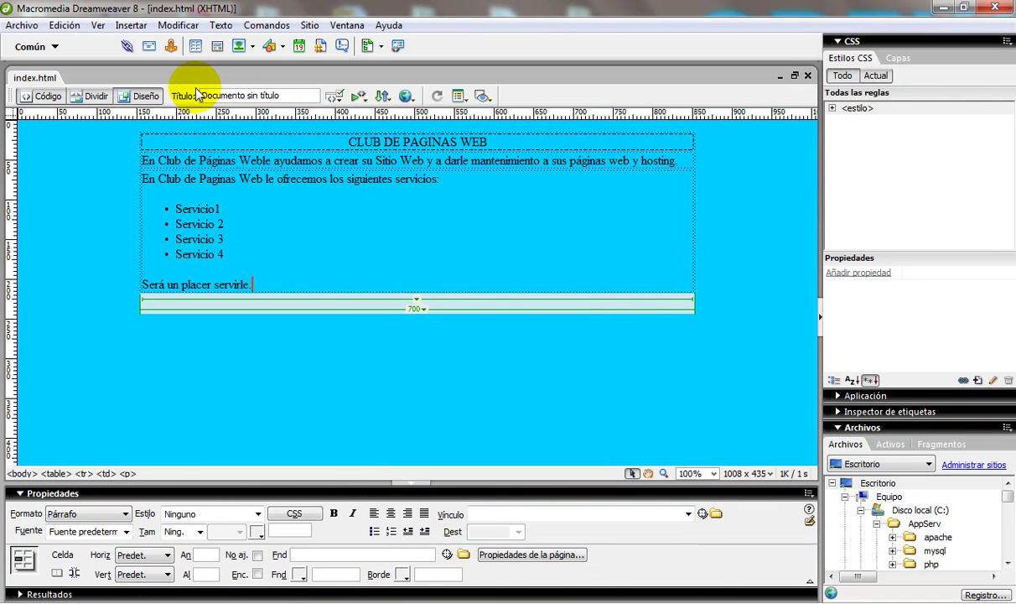
pyautogui.moveTo(295, 96); pyautogui.dragTo(201, 96)
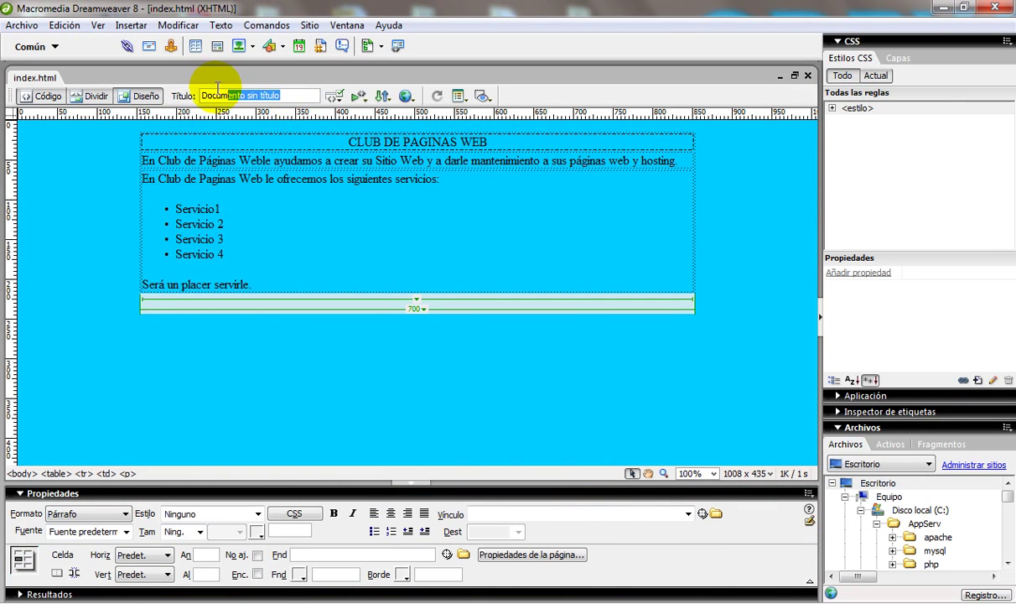
pyautogui.press('Delete')
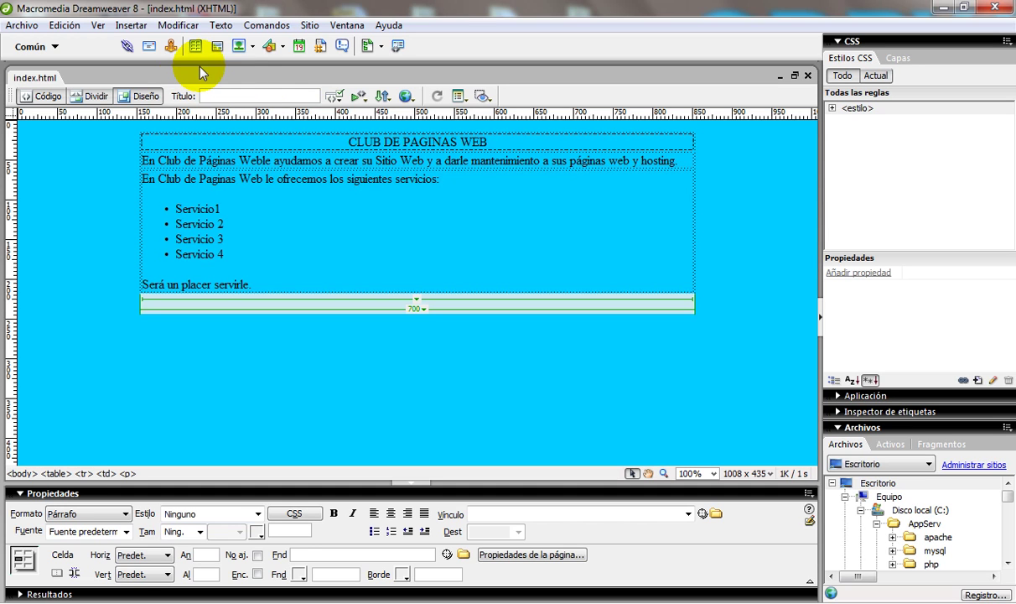
pyautogui.write('Bienvenido a Club de Paginas Web')
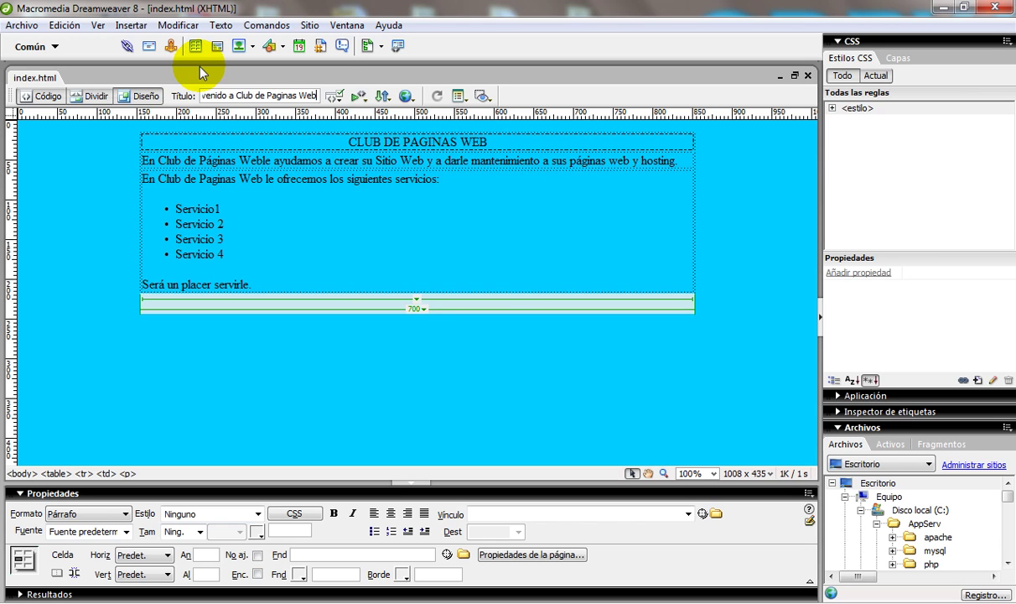
pyautogui.press('Return')
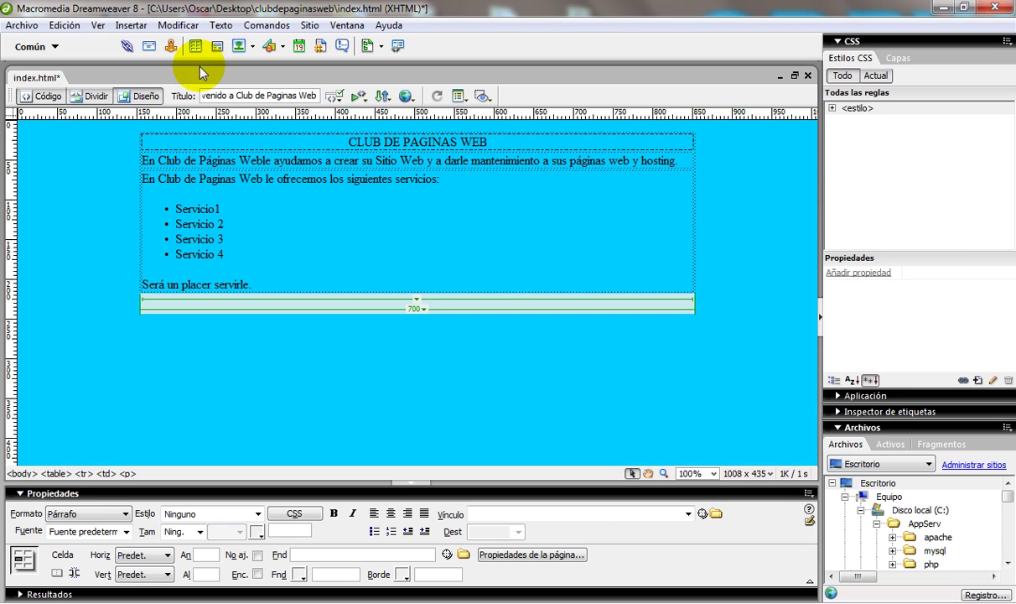
pyautogui.click(22, 25)
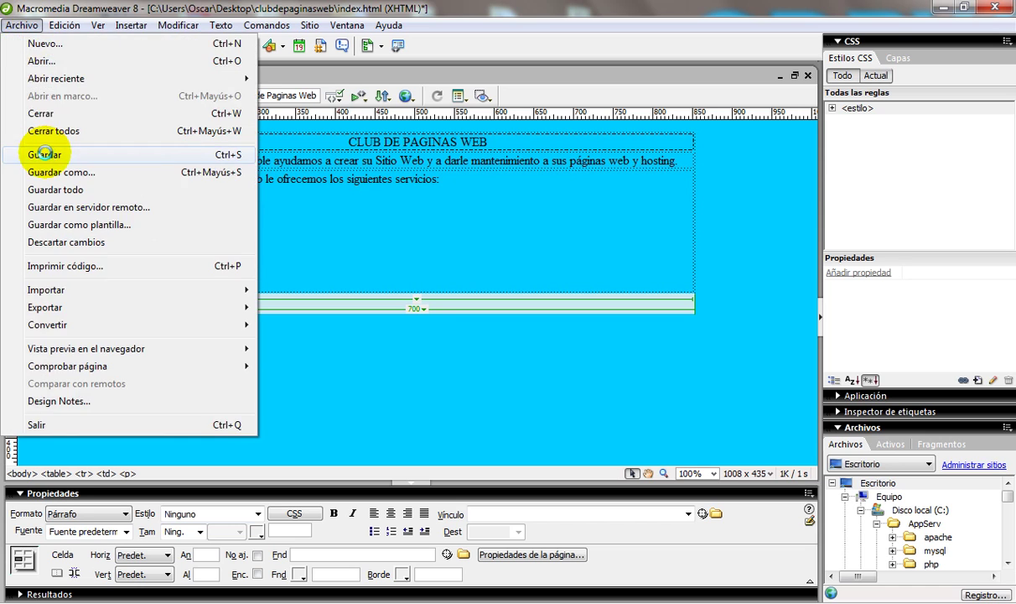
pyautogui.click(48, 155)
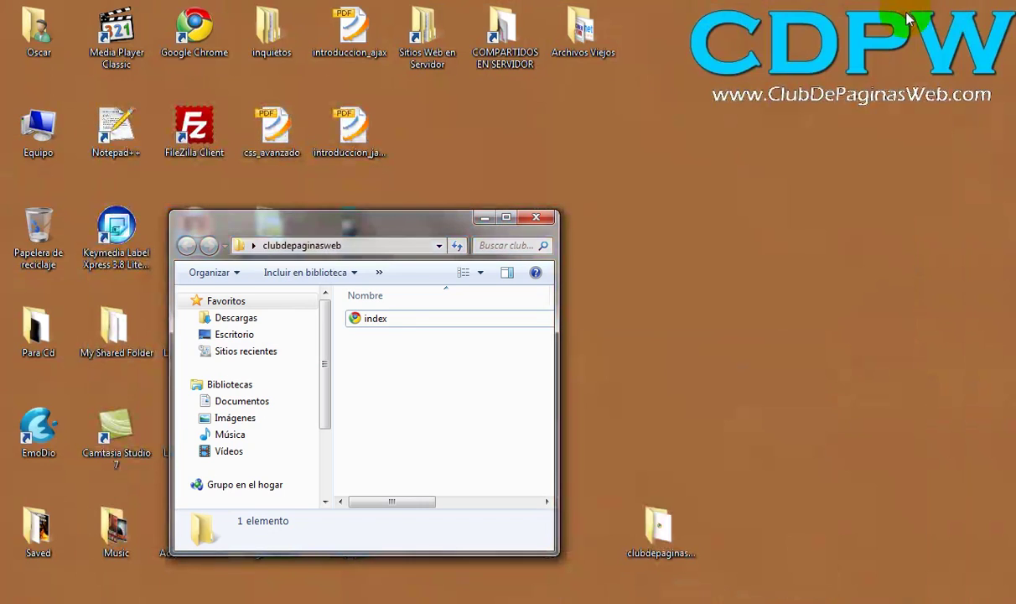
# Step: Preview index.html in Chrome, then close its tab and minimise the browser
pyautogui.doubleClick(365, 319)
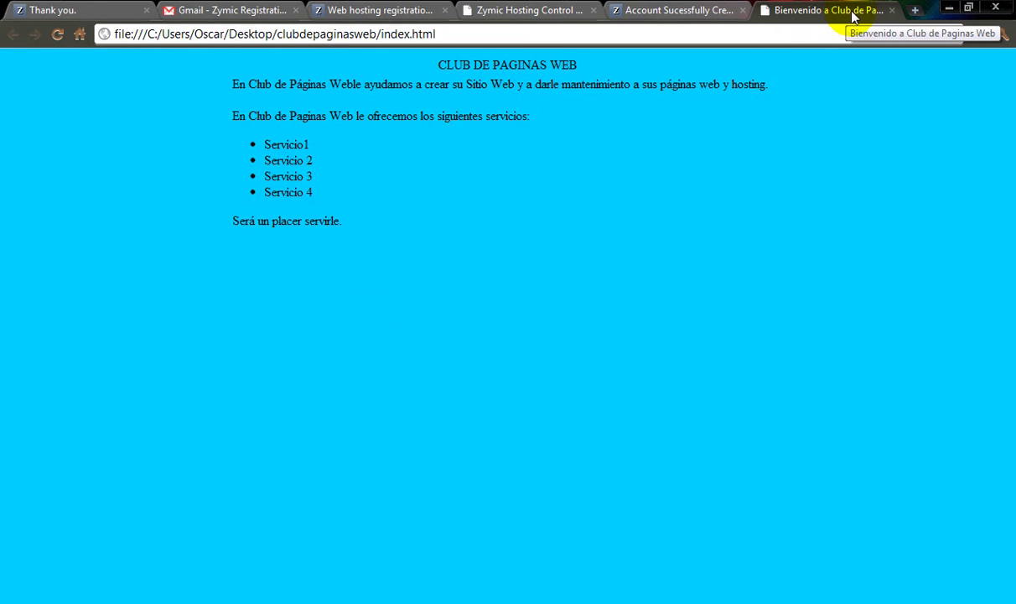
pyautogui.click(892, 10)
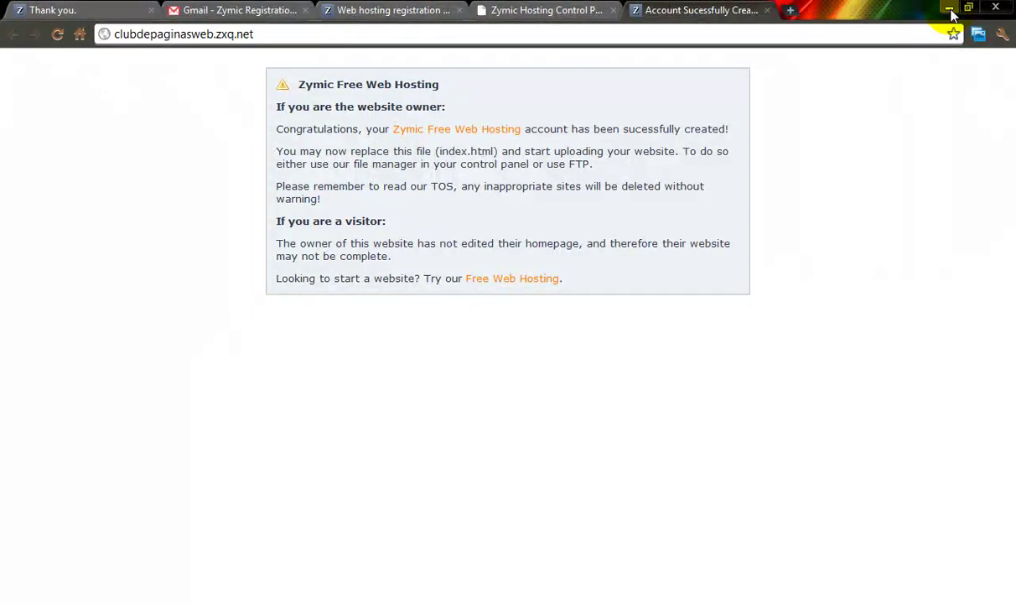
pyautogui.click(950, 9)
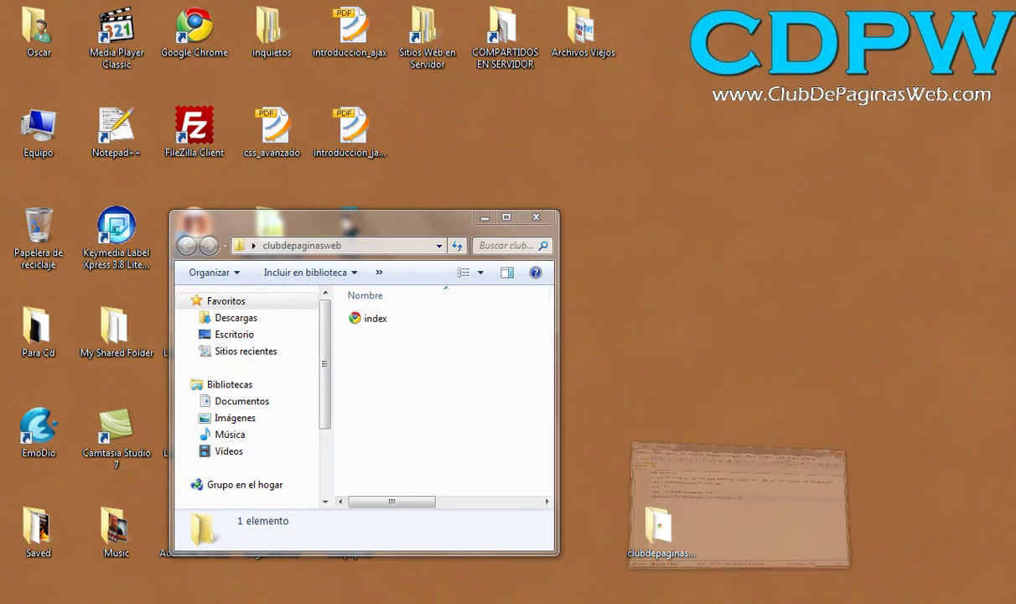
# Step: Review the FTP details in Notepad++, then minimise it
pyautogui.hotkey('alt', 'Tab')
pyautogui.click(602, 272)
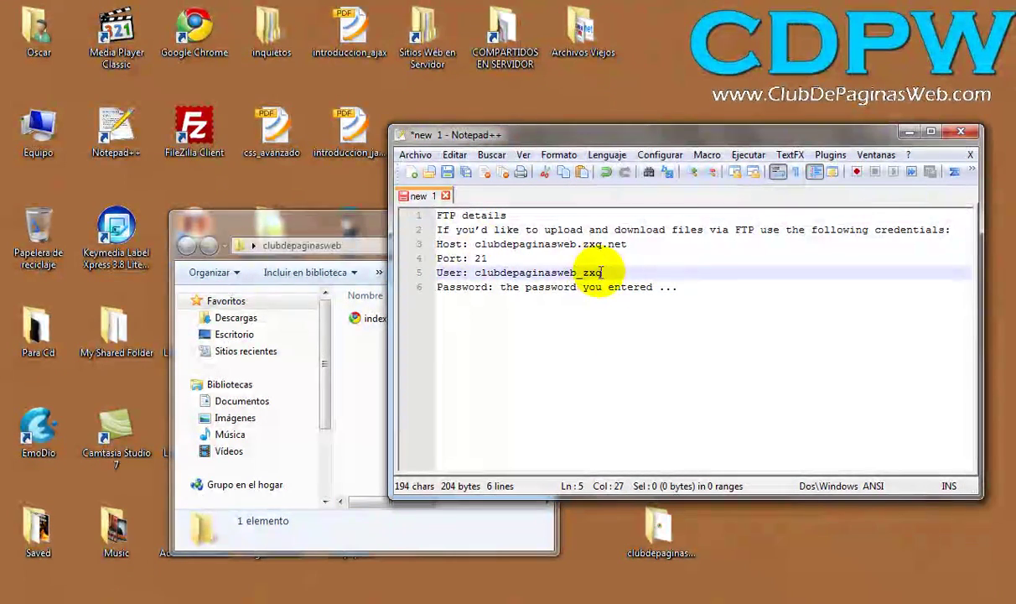
pyautogui.click(908, 133)
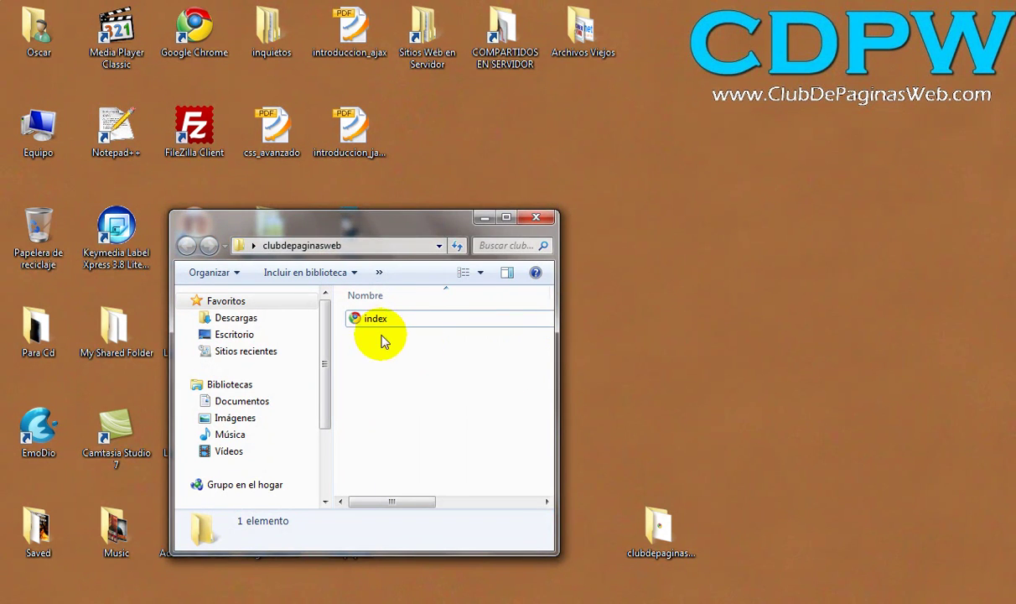
# Step: Move the clubdepaginasweb window left, narrow it, and show its files as a List
pyautogui.moveTo(374, 219); pyautogui.dragTo(228, 239)
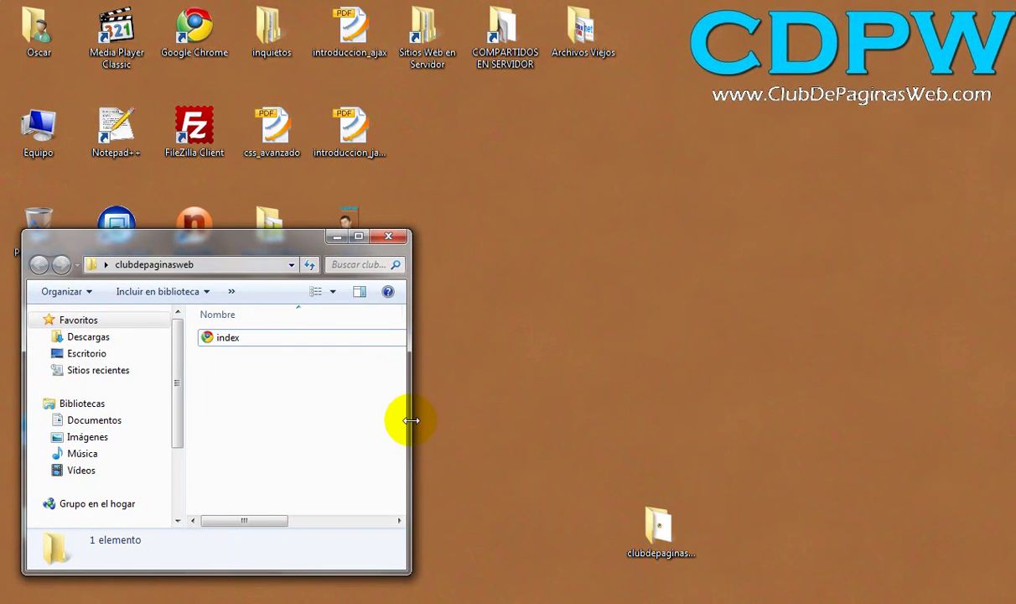
pyautogui.moveTo(411, 419); pyautogui.dragTo(342, 424)
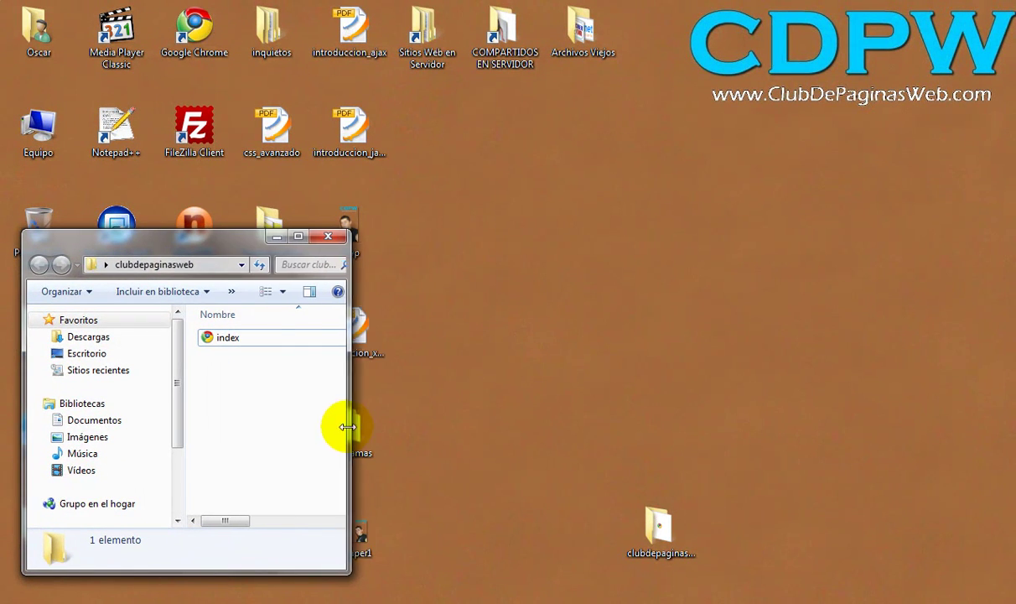
pyautogui.click(269, 301)
pyautogui.click(285, 266)
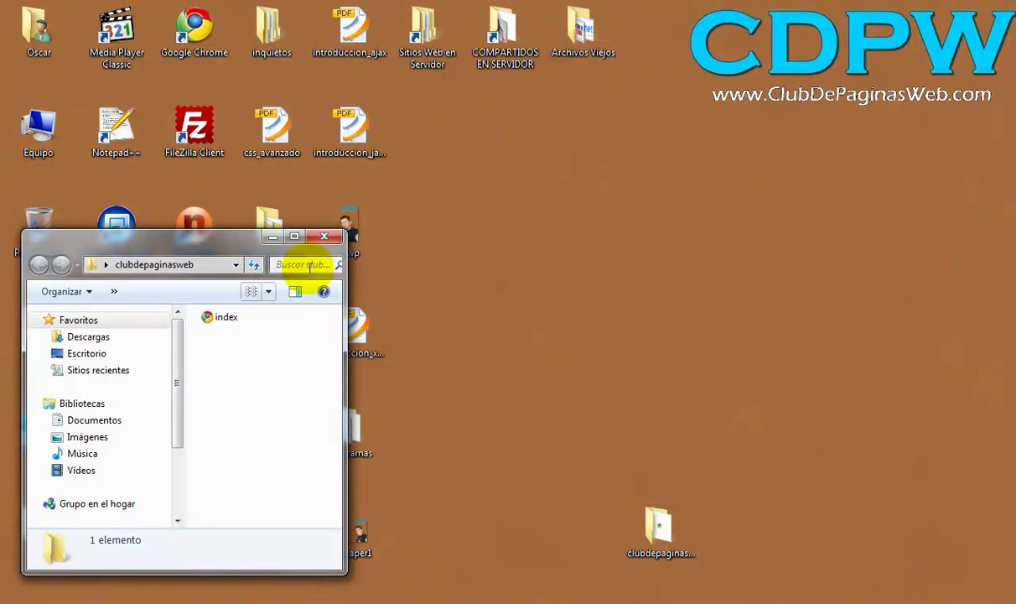
pyautogui.moveTo(345, 345); pyautogui.dragTo(306, 347)
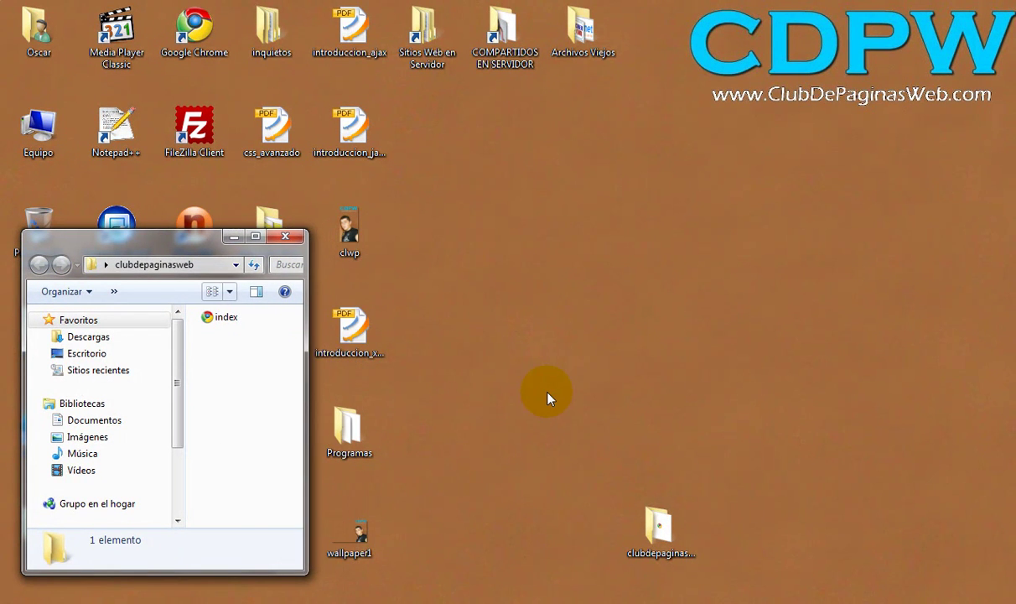
# Step: Select and deselect the clubdepaginasweb and introduccion_xhtml desktop icons
pyautogui.click(539, 386)
pyautogui.click(551, 363)
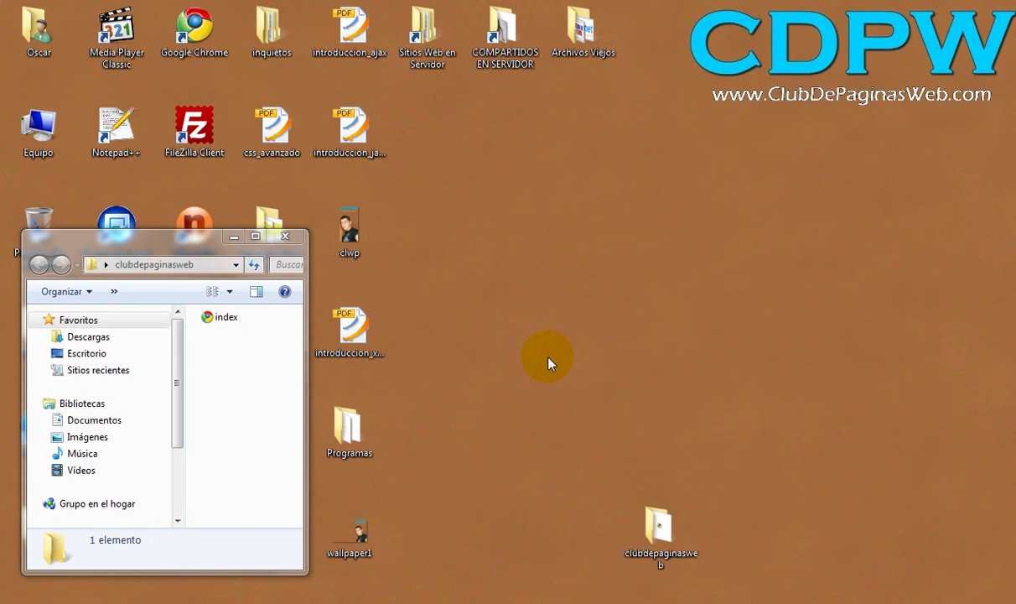
pyautogui.click(350, 329)
pyautogui.click(537, 351)
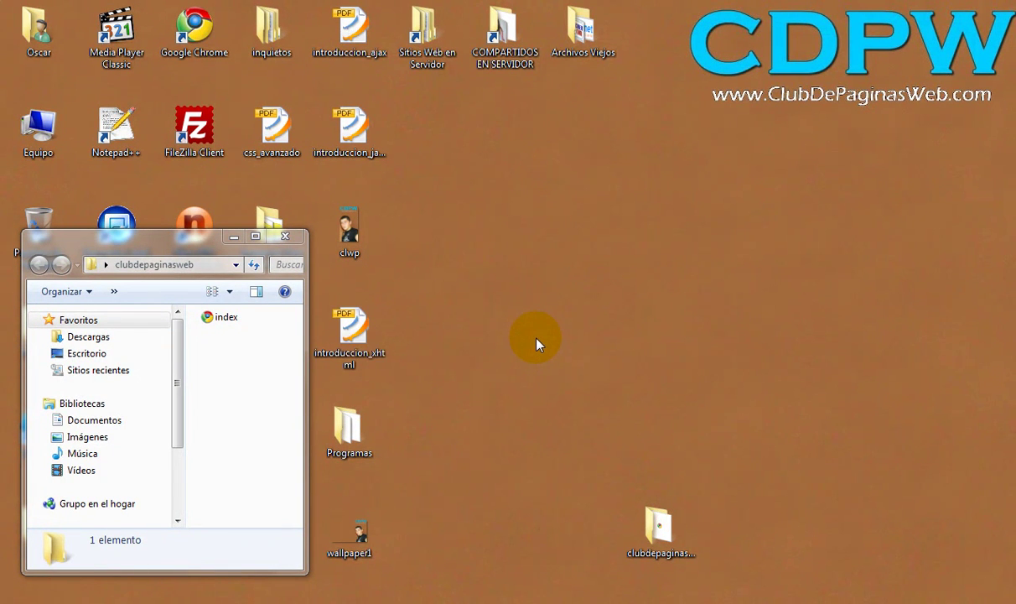
# Step: Launch FileZilla as a smaller window on the right of the desktop
pyautogui.click(199, 133)
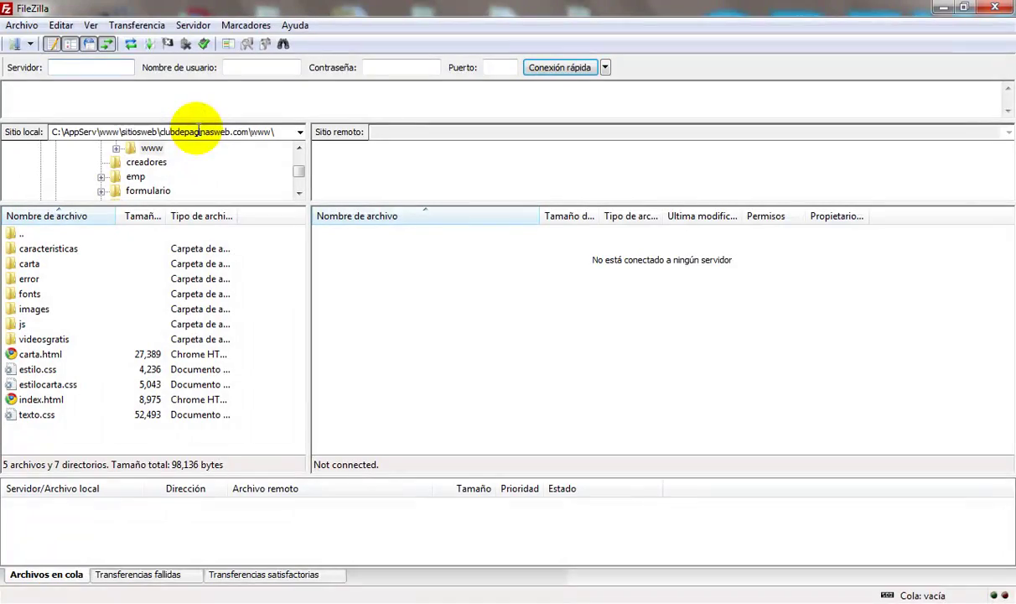
pyautogui.moveTo(132, 12); pyautogui.dragTo(215, 30)
pyautogui.moveTo(662, 527); pyautogui.dragTo(975, 545)
pyautogui.moveTo(475, 21); pyautogui.dragTo(700, 40)
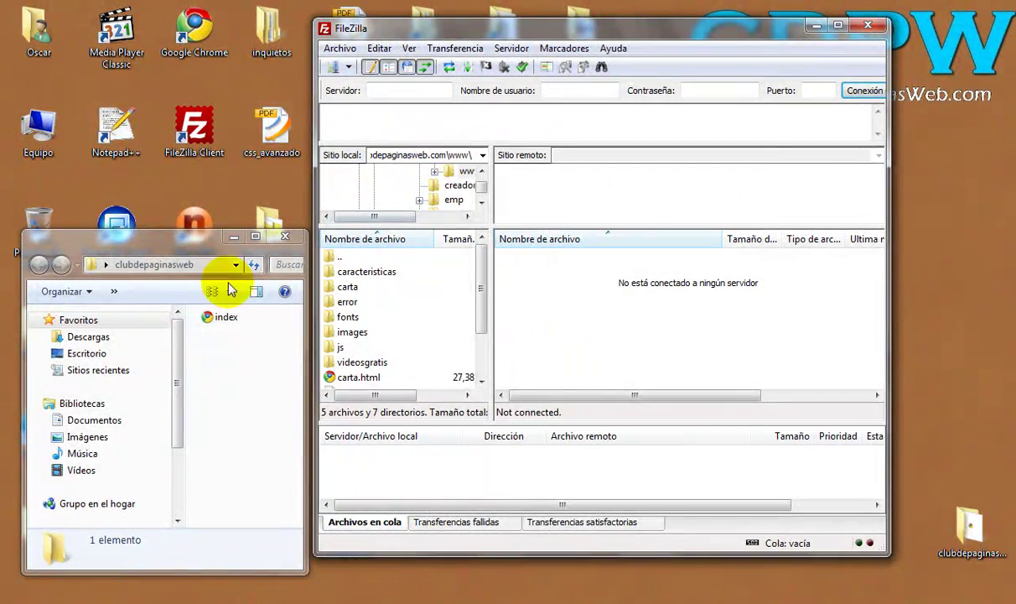
# Step: Place the Notepad++ FTP details note, narrowed, alongside FileZilla
pyautogui.hotkey('alt', 'Tab')
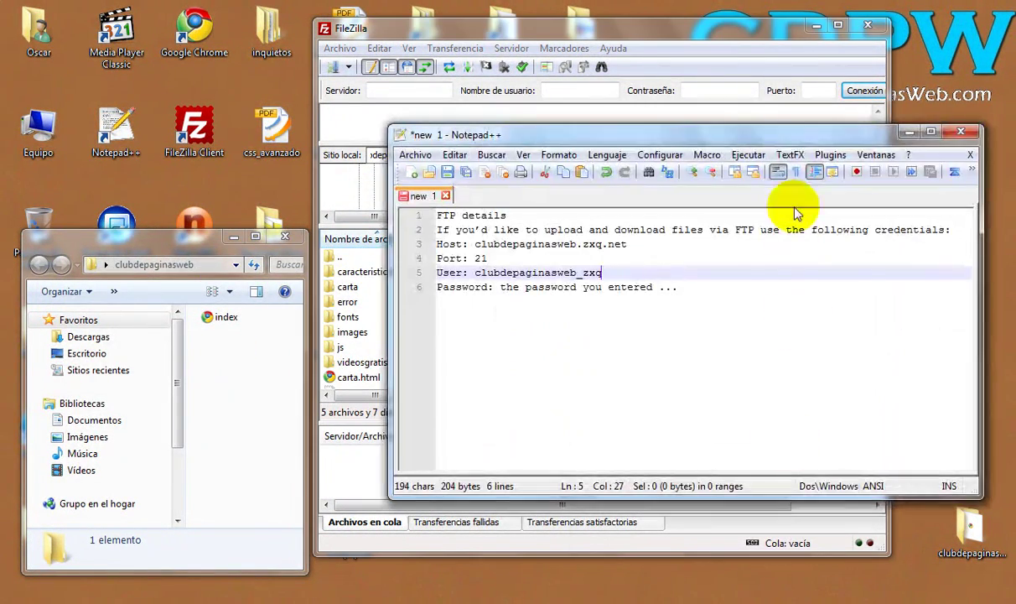
pyautogui.moveTo(783, 129); pyautogui.dragTo(405, 141)
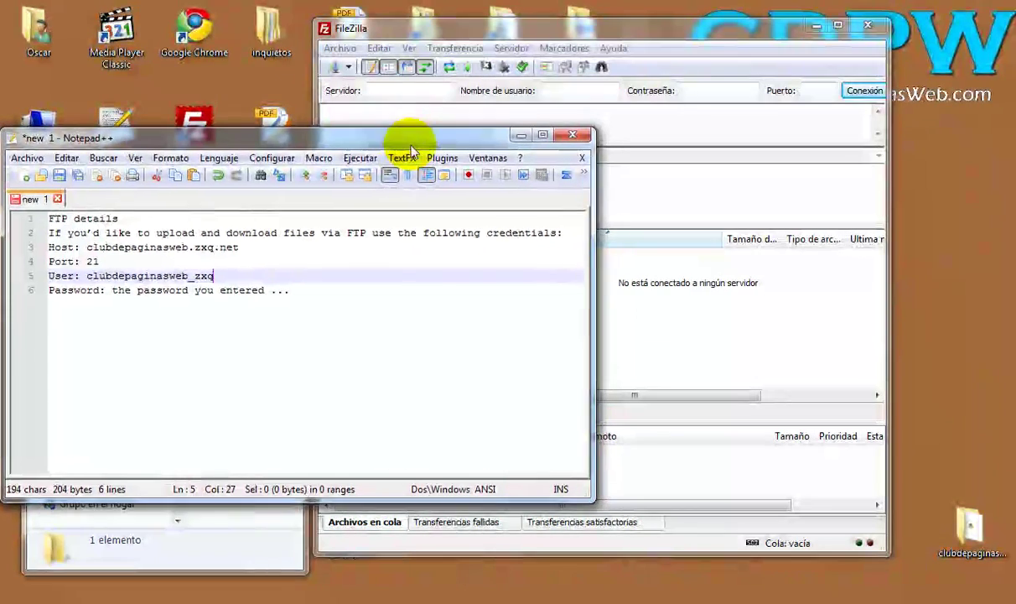
pyautogui.moveTo(594, 382); pyautogui.dragTo(309, 361)
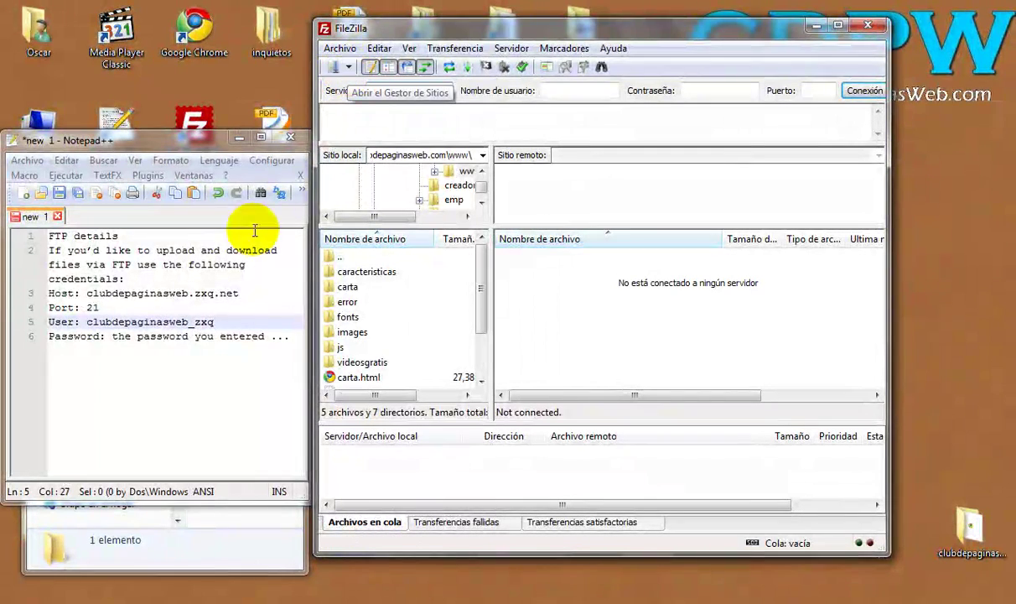
pyautogui.click(215, 321)
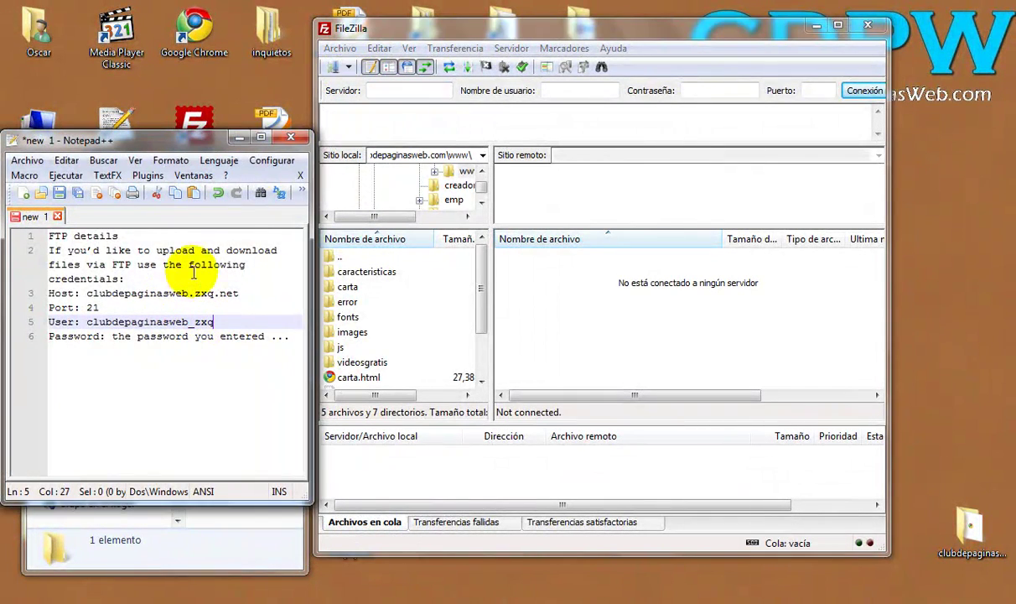
# Step: In the Site Manager, add a new site entry named clubdepaginasweb
pyautogui.click(335, 69)
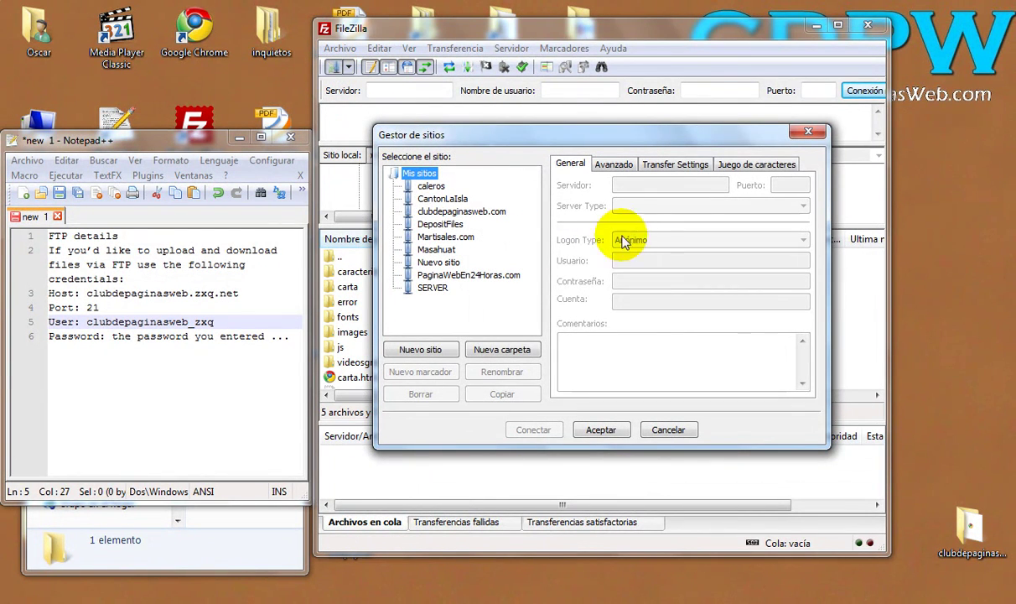
pyautogui.click(442, 351)
pyautogui.write('clubdepaginasweb')
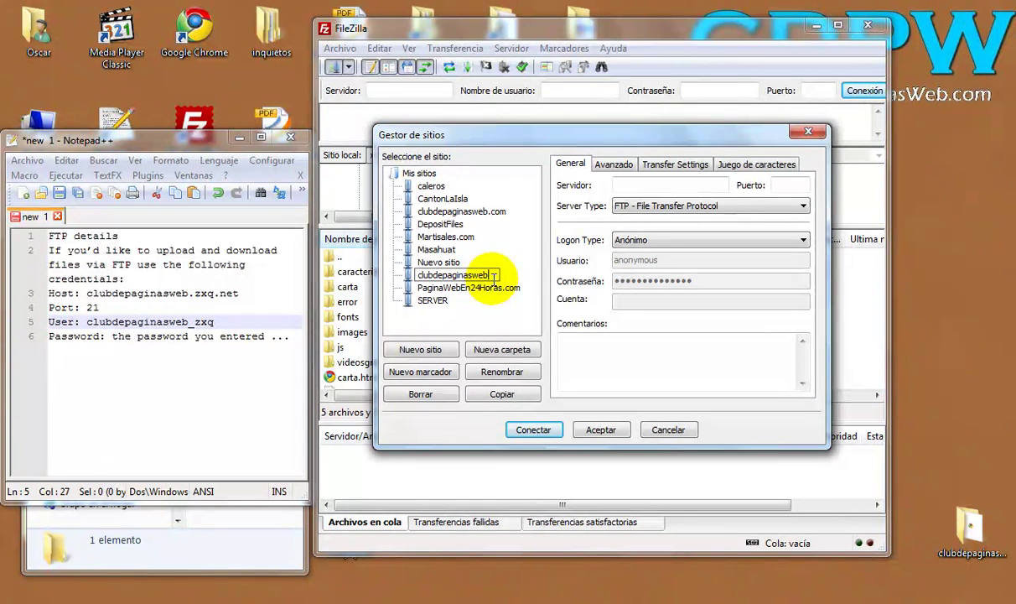
pyautogui.doubleClick(446, 275)
pyautogui.click(498, 275)
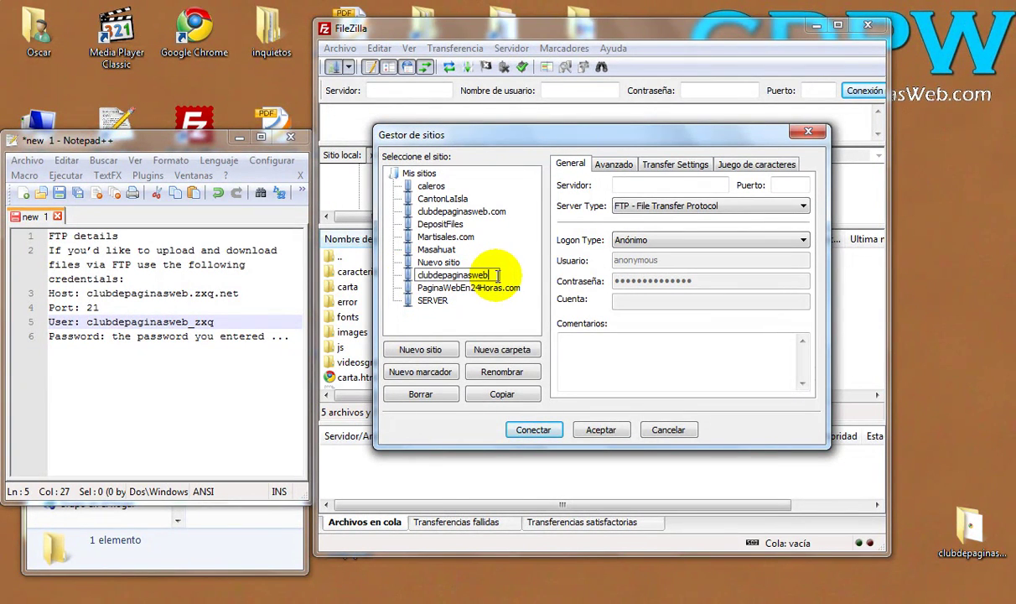
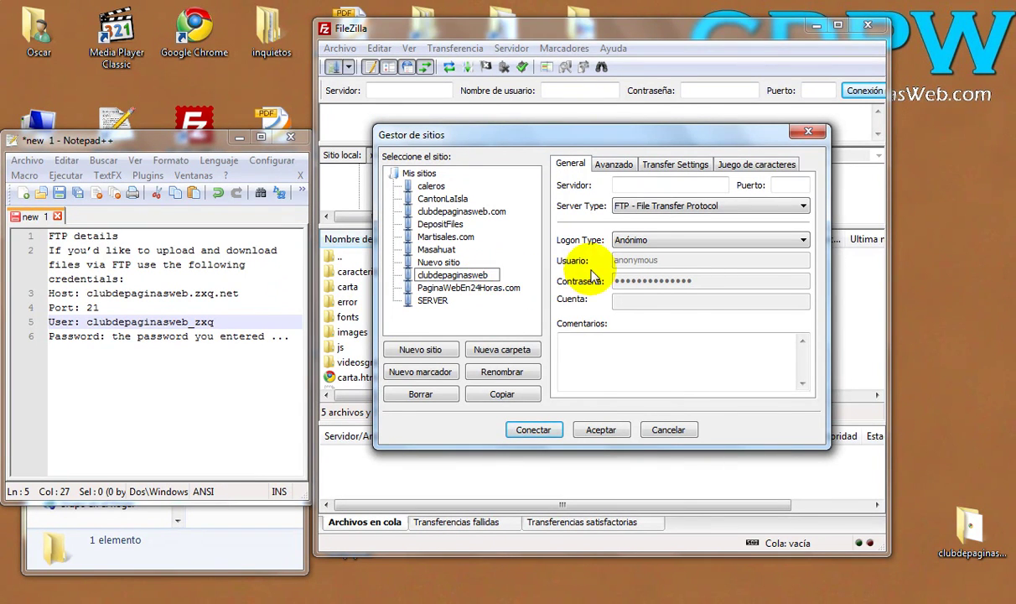
# Step: Finish naming the clubdepaginasweb site entry and select it for editing
pyautogui.click(647, 367)
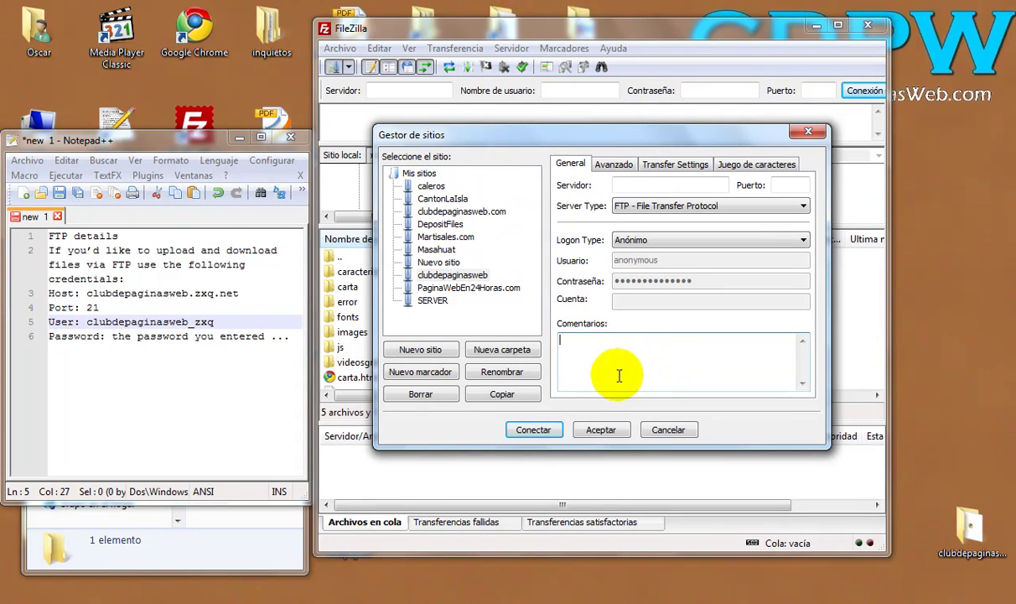
pyautogui.click(448, 275)
pyautogui.click(599, 351)
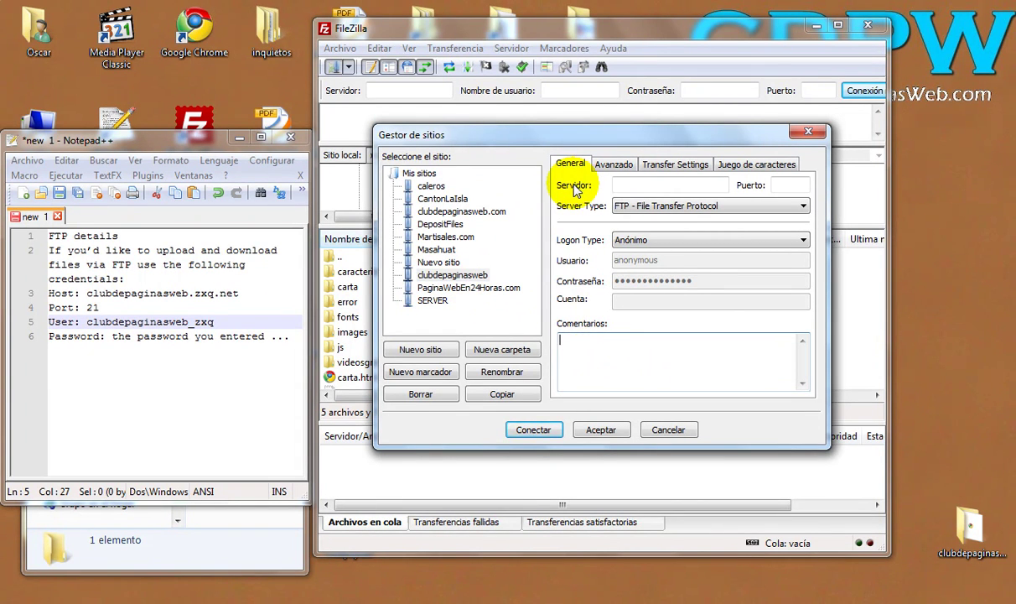
# Step: Copy the host clubdepaginasweb.zxq.net from the notes into the Servidor field
pyautogui.click(642, 186)
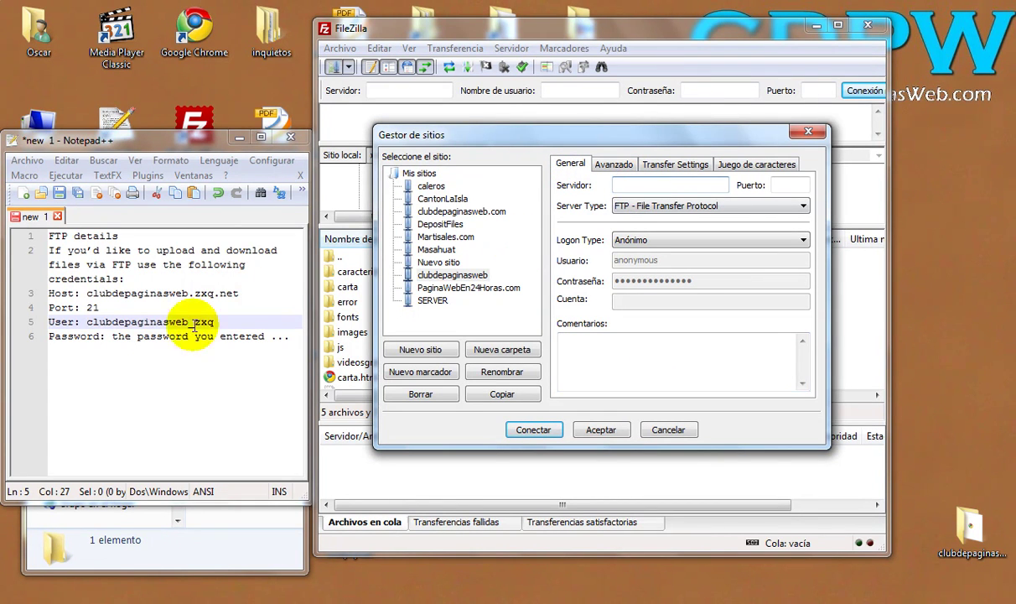
pyautogui.click(54, 293)
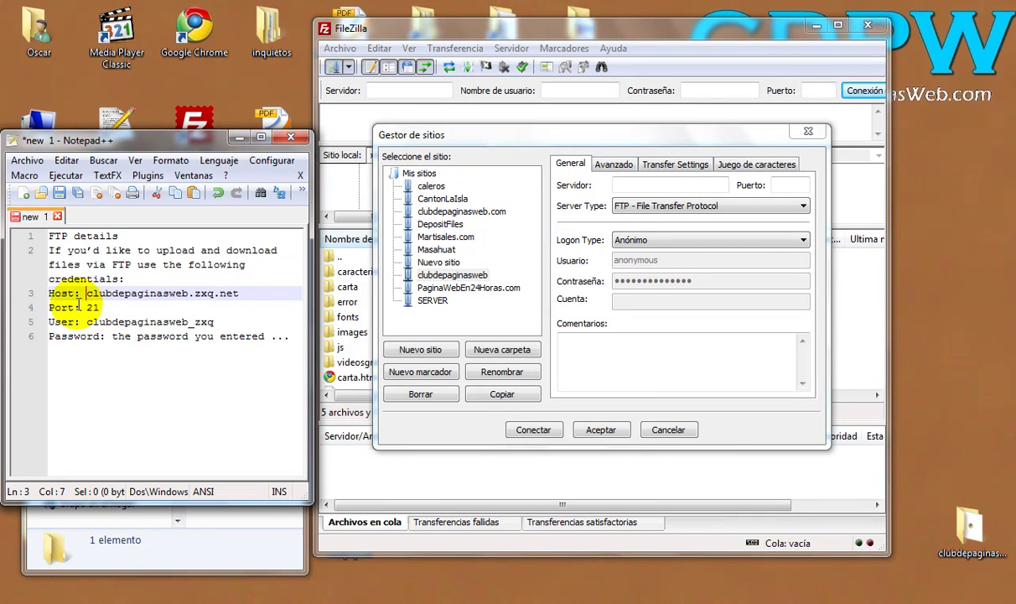
pyautogui.moveTo(87, 295); pyautogui.dragTo(233, 297)
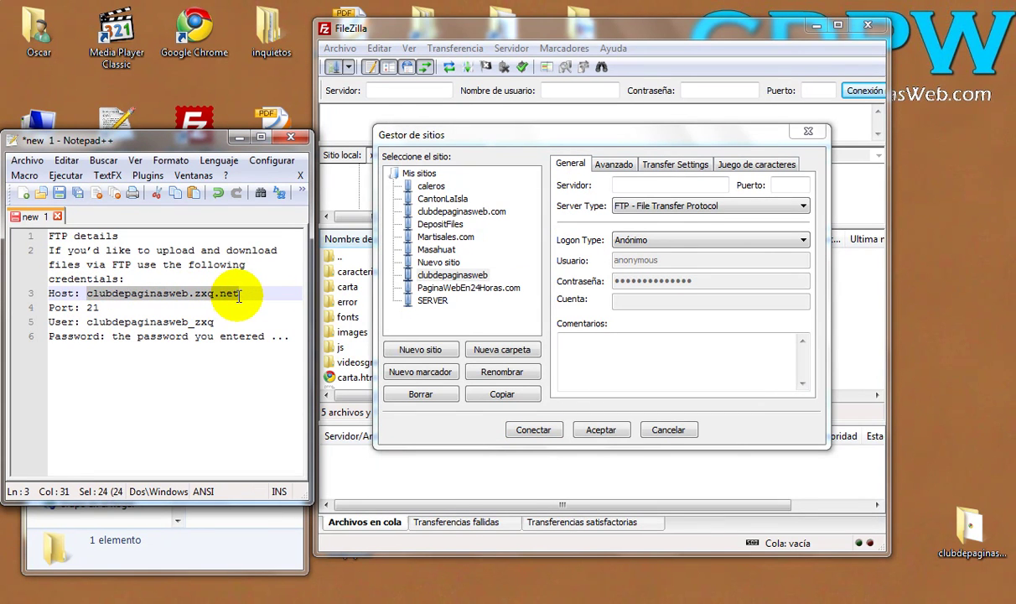
pyautogui.rightClick(238, 293)
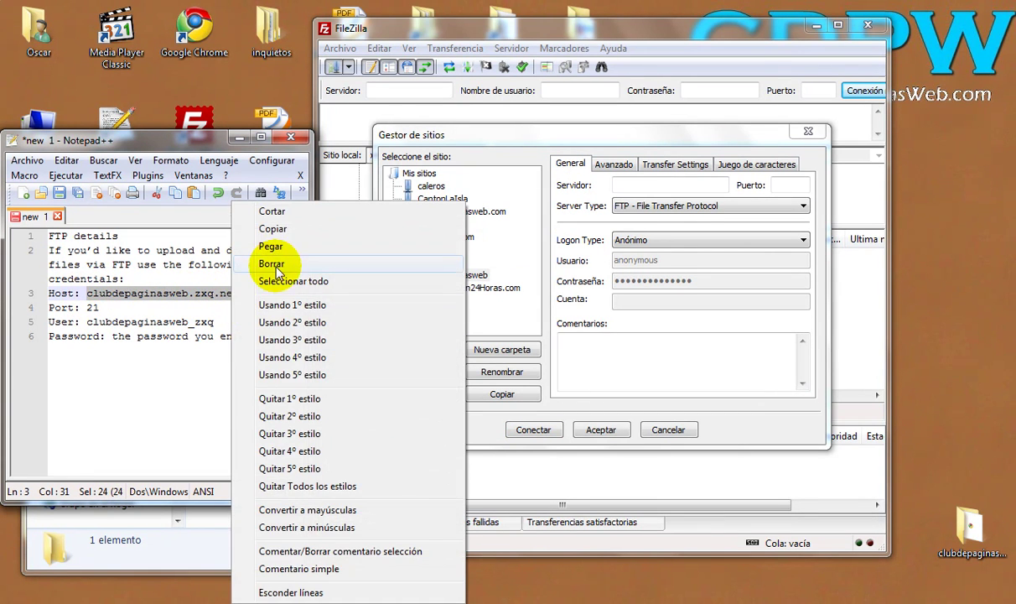
pyautogui.click(273, 229)
pyautogui.click(620, 185)
pyautogui.rightClick(642, 186)
pyautogui.click(663, 259)
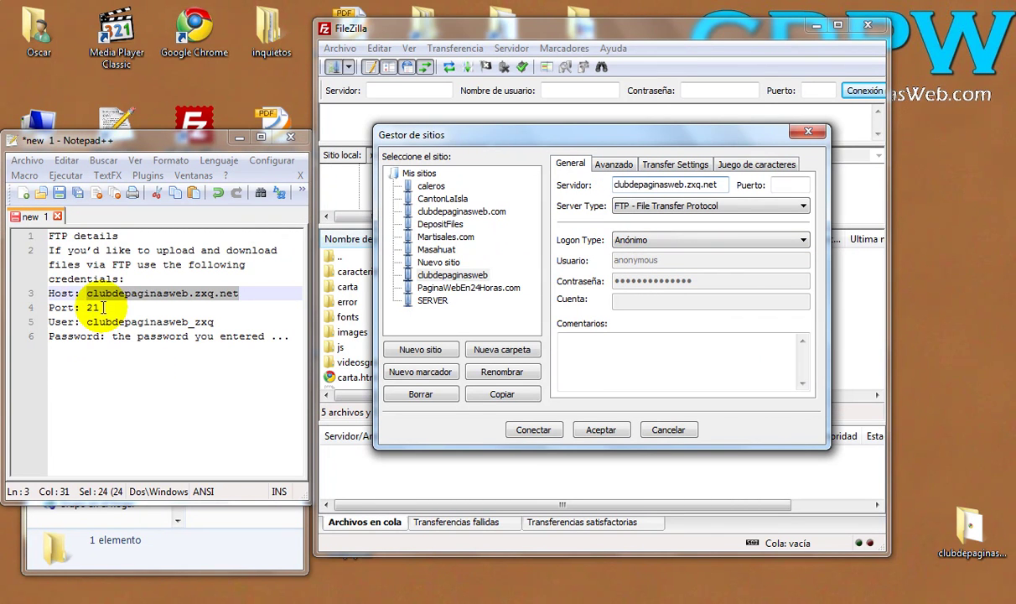
# Step: Set Puerto to 21 and copy the FTP user name from the notes
pyautogui.click(786, 185)
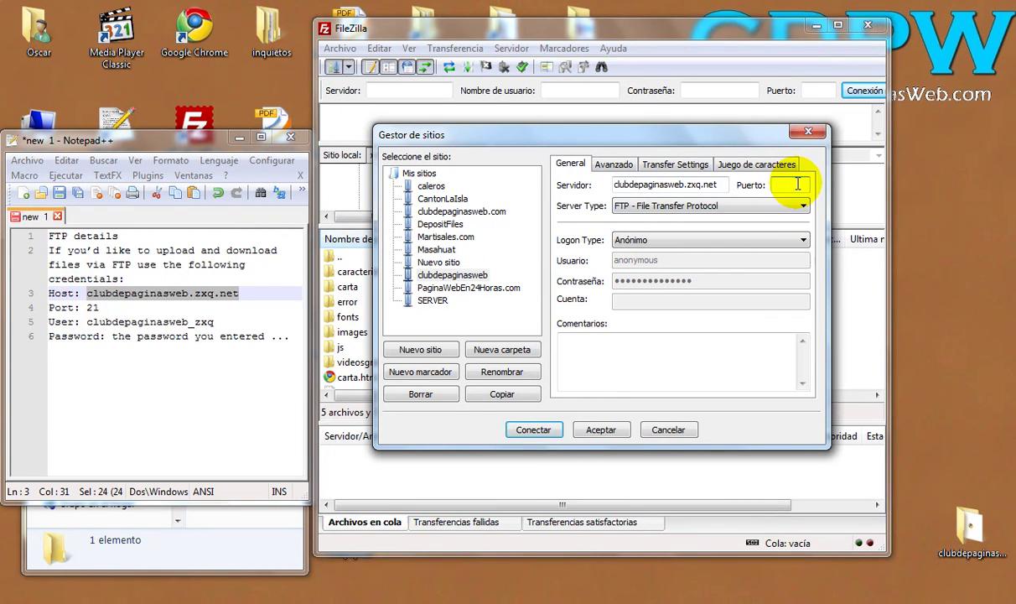
pyautogui.write('21')
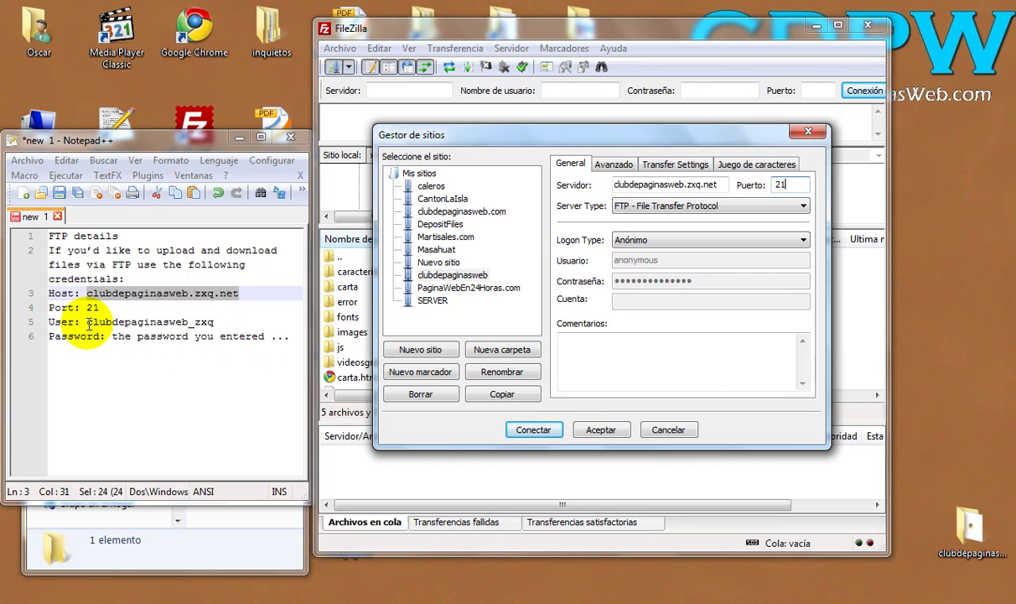
pyautogui.moveTo(88, 322); pyautogui.dragTo(201, 328)
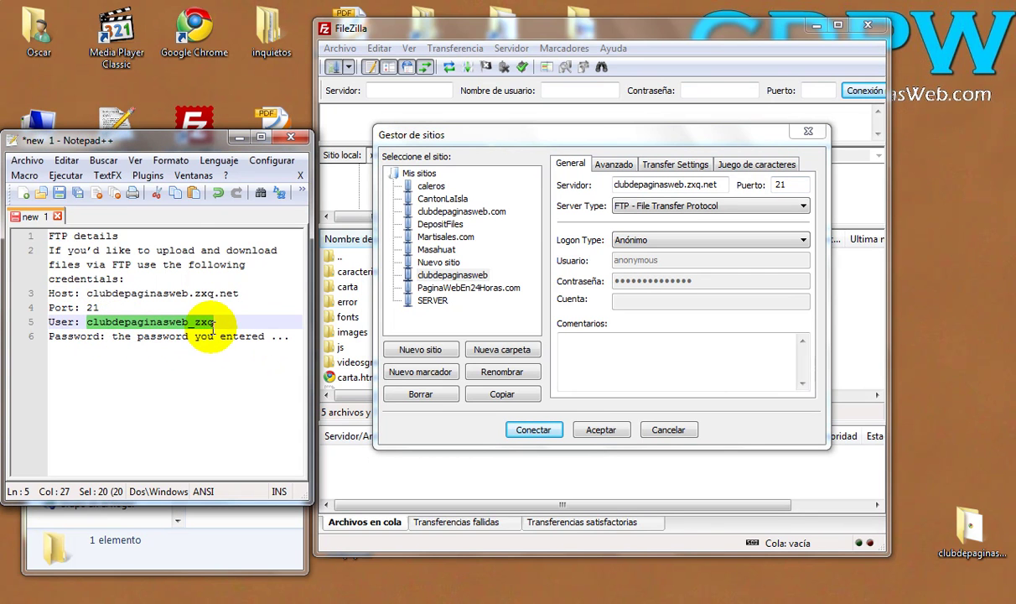
pyautogui.rightClick(201, 327)
pyautogui.click(236, 232)
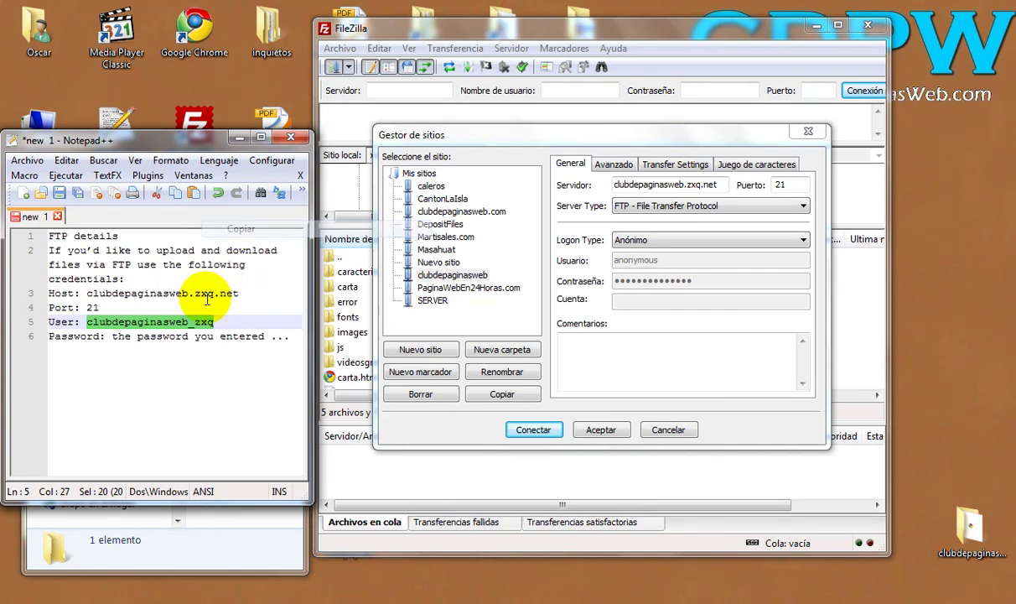
# Step: Set Logon Type to Normal and paste the FTP user name into Usuario
pyautogui.click(687, 241)
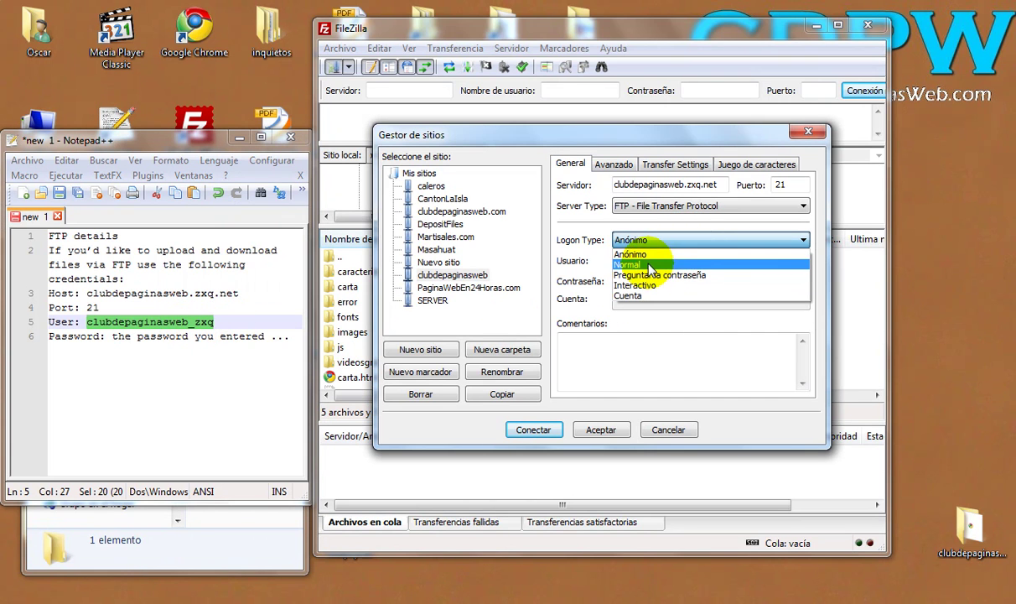
pyautogui.click(625, 264)
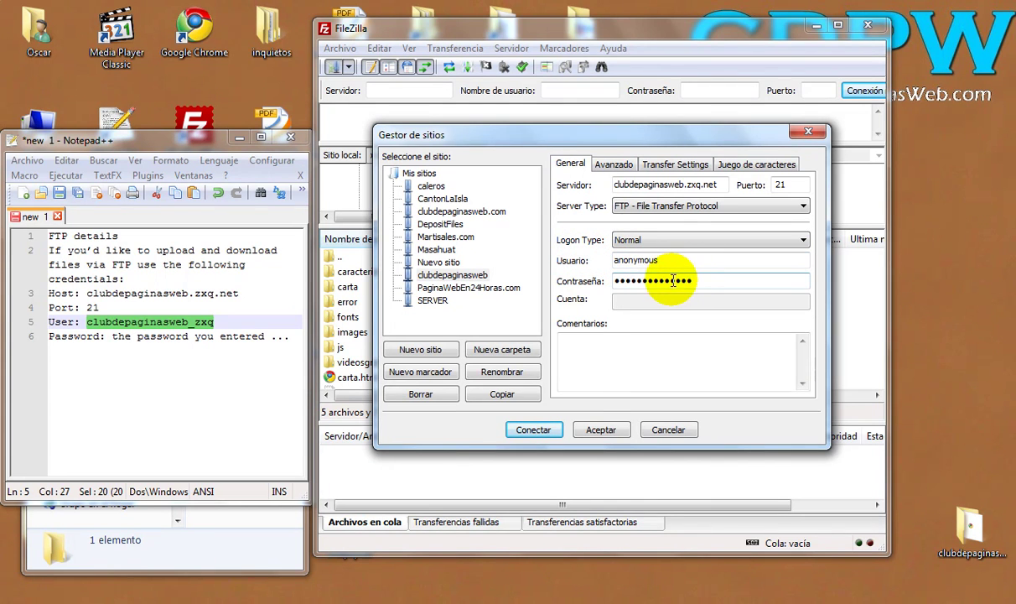
pyautogui.moveTo(662, 261); pyautogui.dragTo(606, 270)
pyautogui.hotkey('ctrl', 'v')
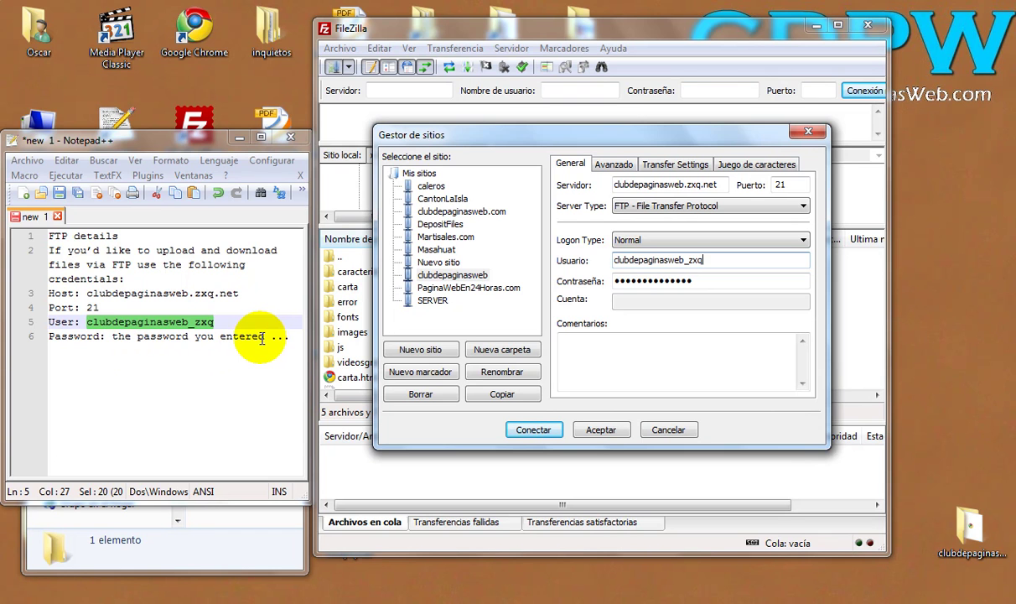
# Step: Replace Contraseña with the account password and save the site with Aceptar
pyautogui.doubleClick(684, 280)
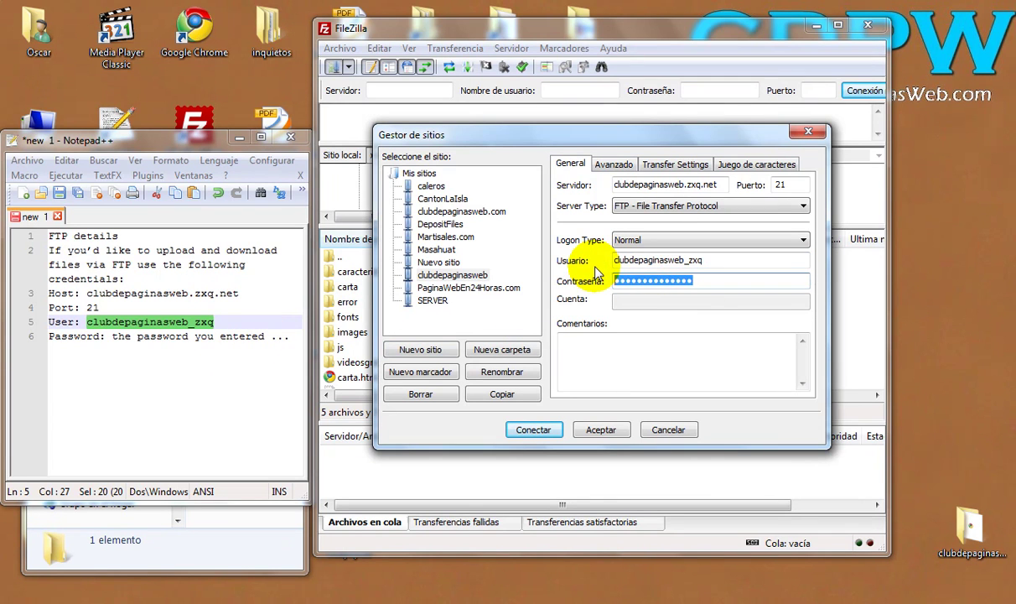
pyautogui.press('BackSpace')
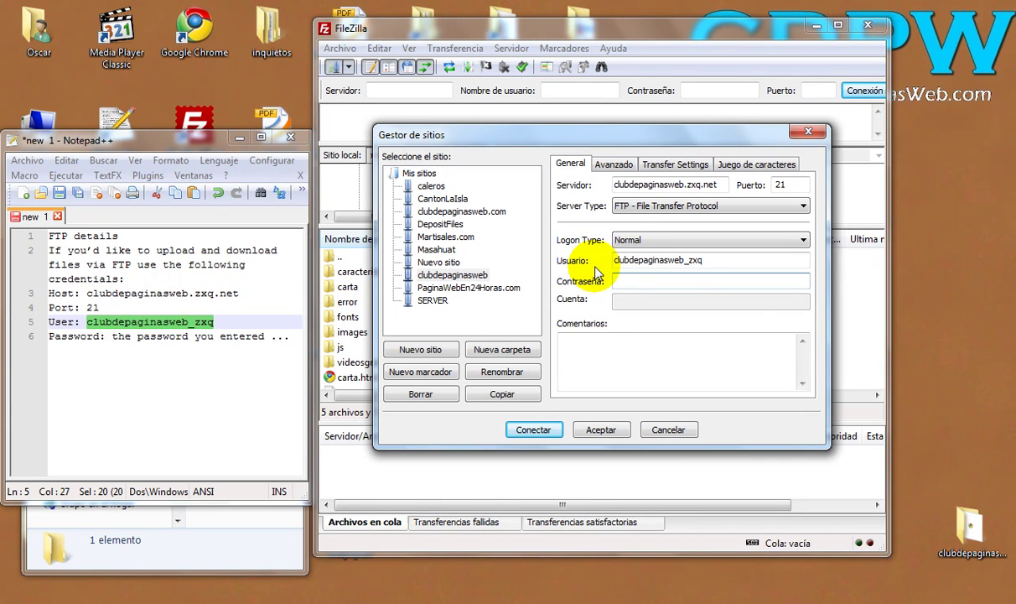
pyautogui.write('••')
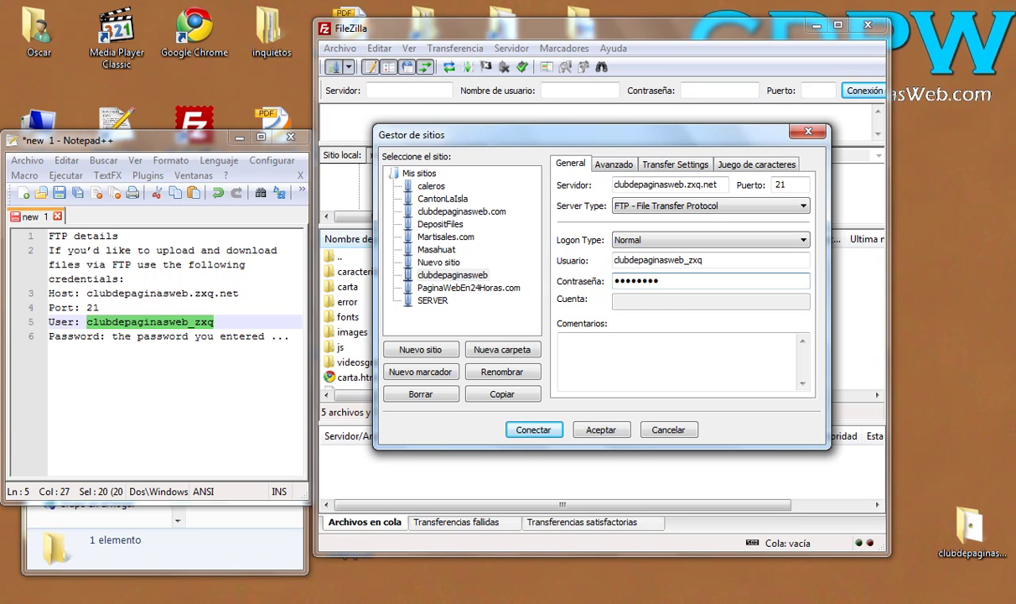
pyautogui.write('•')
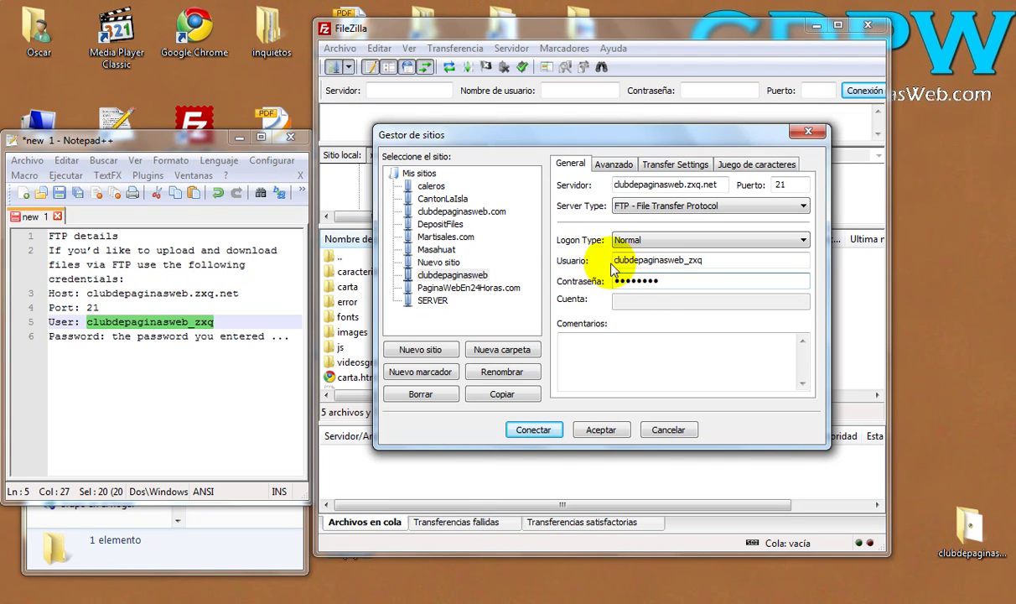
pyautogui.click(605, 436)
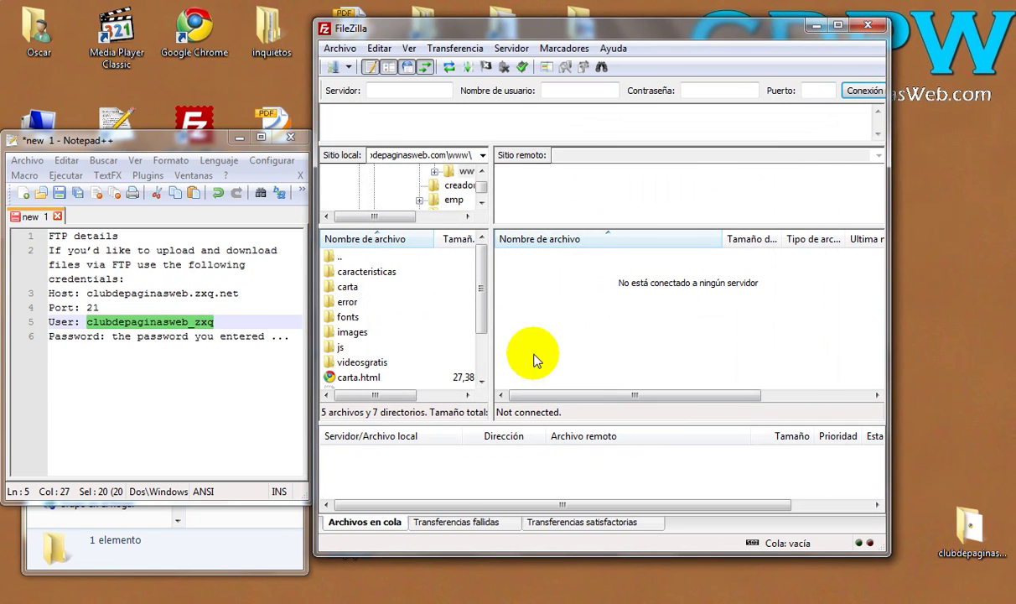
# Step: Connect to clubdepaginasweb, re-entering the password after the login error, and select remote index.html
pyautogui.click(348, 67)
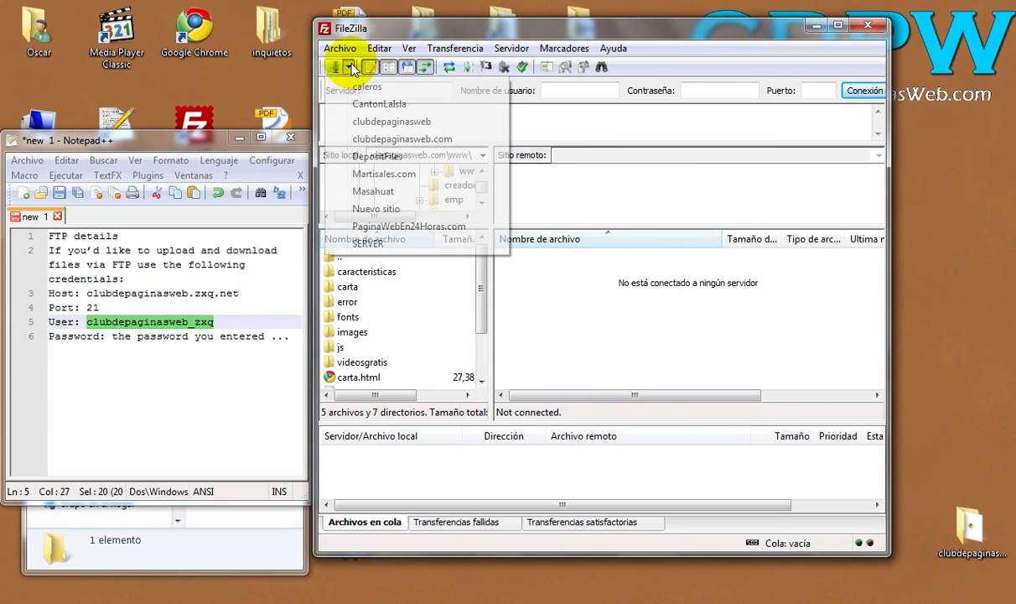
pyautogui.click(366, 126)
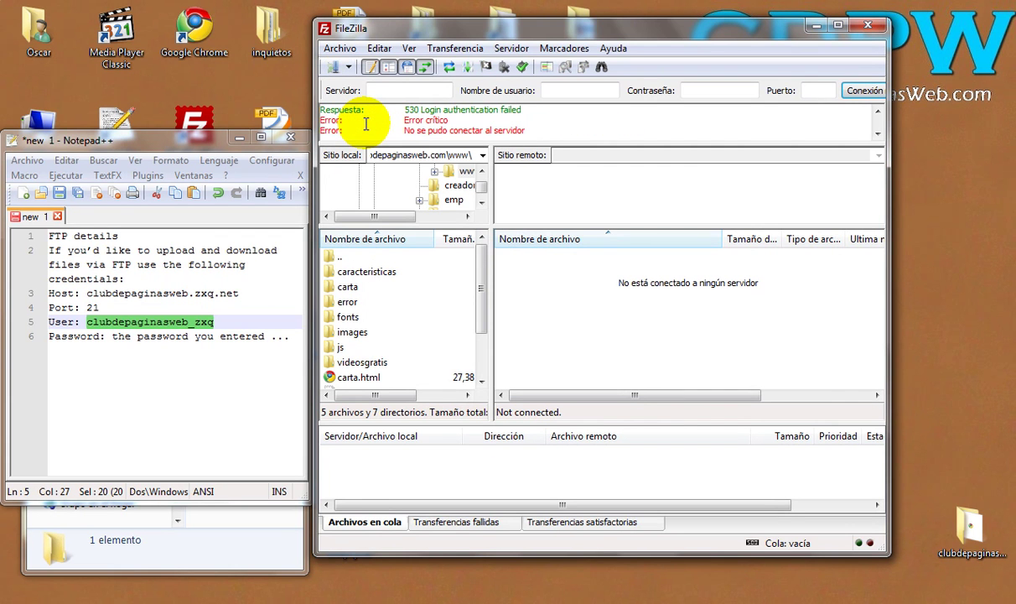
pyautogui.click(333, 67)
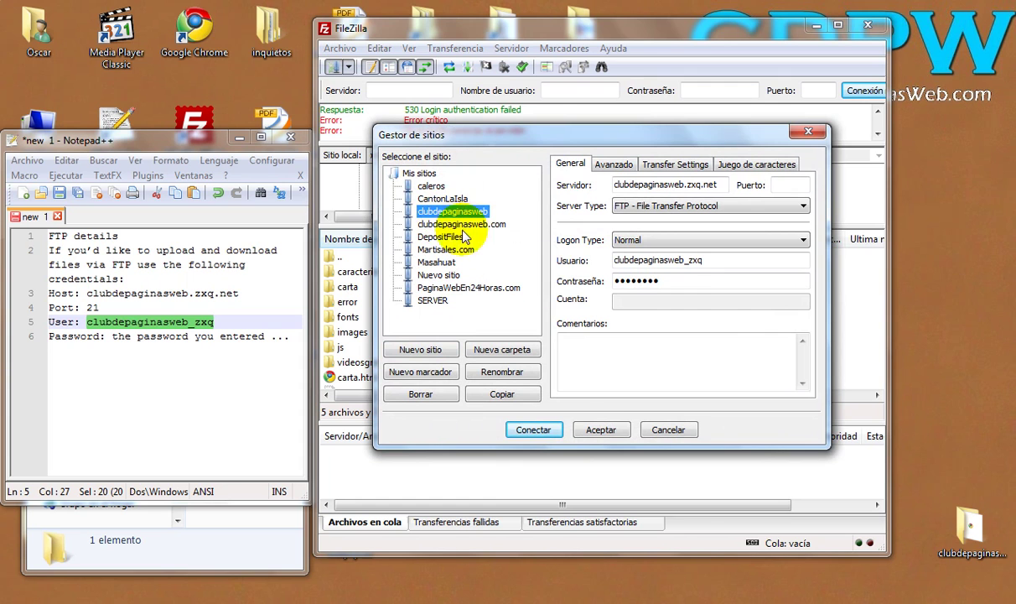
pyautogui.moveTo(621, 281); pyautogui.dragTo(556, 281)
pyautogui.write('a')
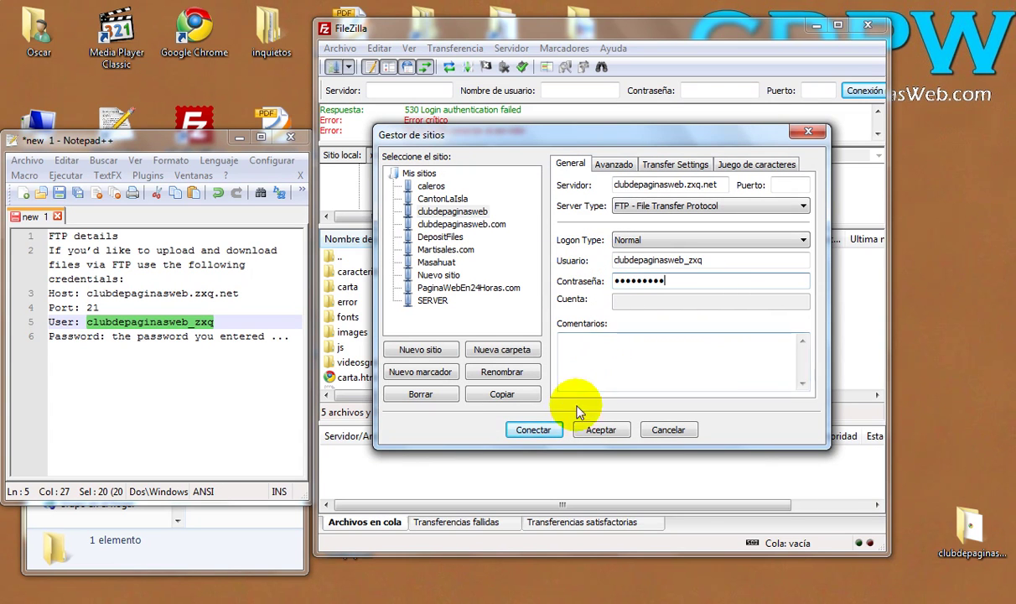
pyautogui.click(533, 428)
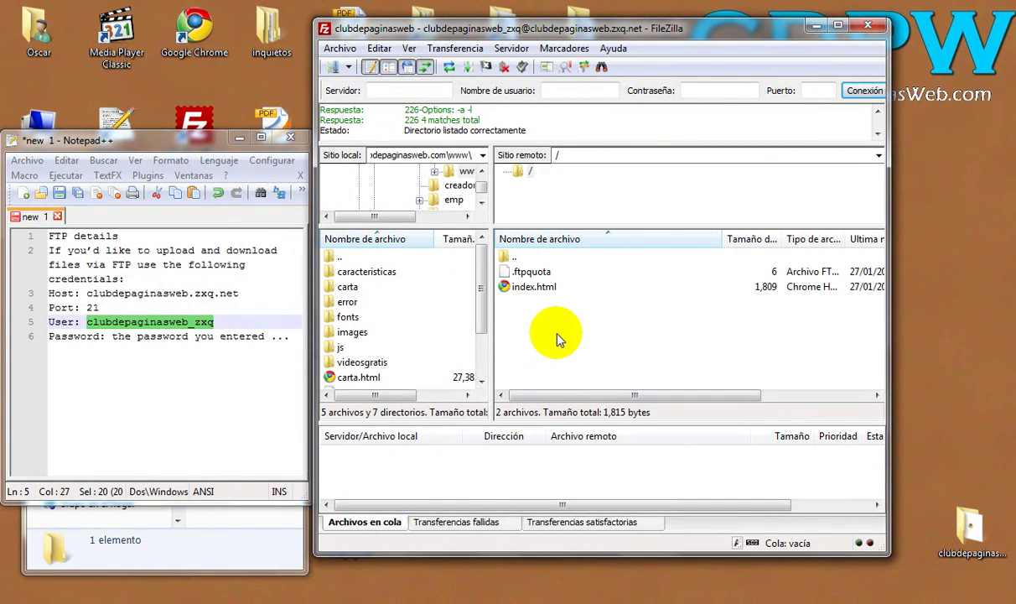
pyautogui.click(530, 289)
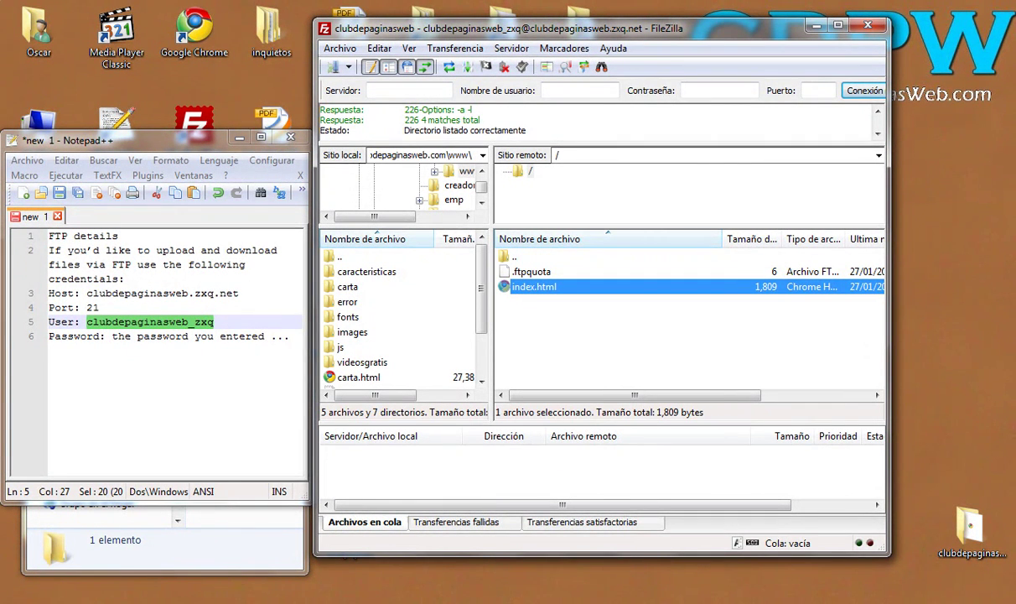
pyautogui.moveTo(562, 601)
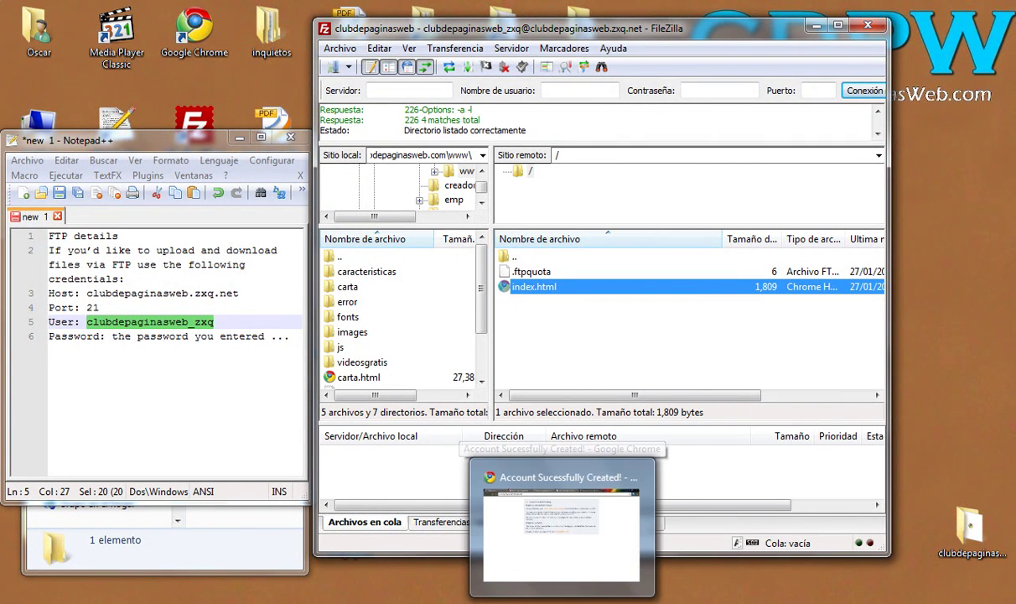
# Step: View Zymic's default notice page at clubdepaginasweb.zxq.net in Chrome, then minimize Chrome
pyautogui.click(550, 563)
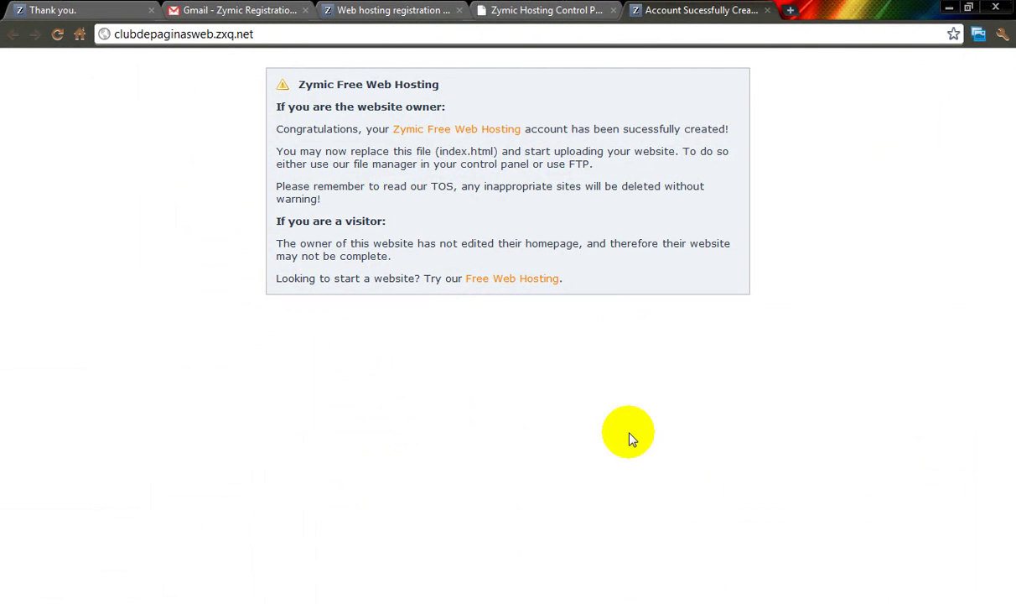
pyautogui.hotkey('alt', 'Tab')
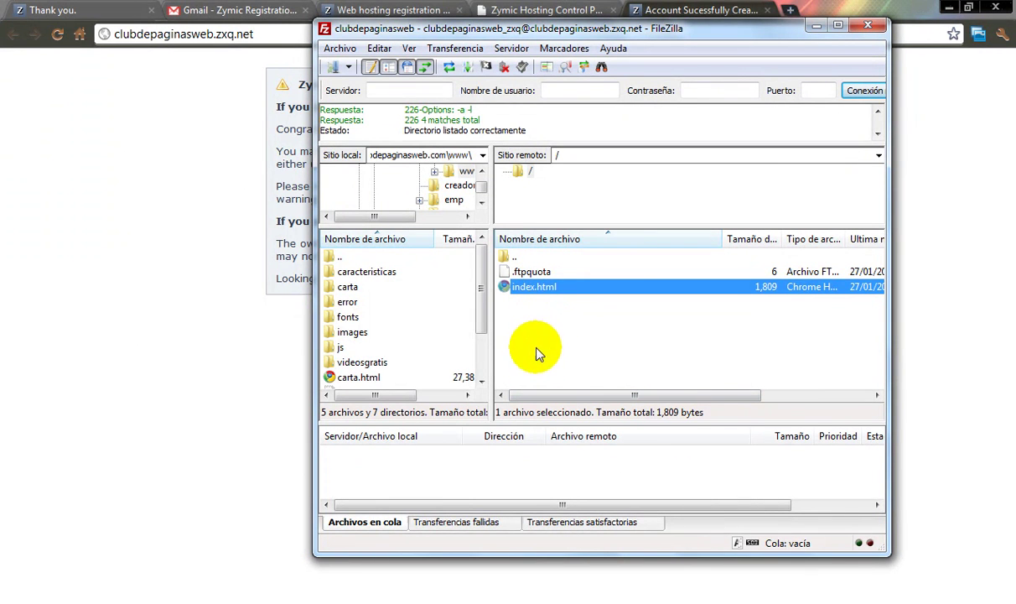
pyautogui.click(537, 331)
pyautogui.click(537, 287)
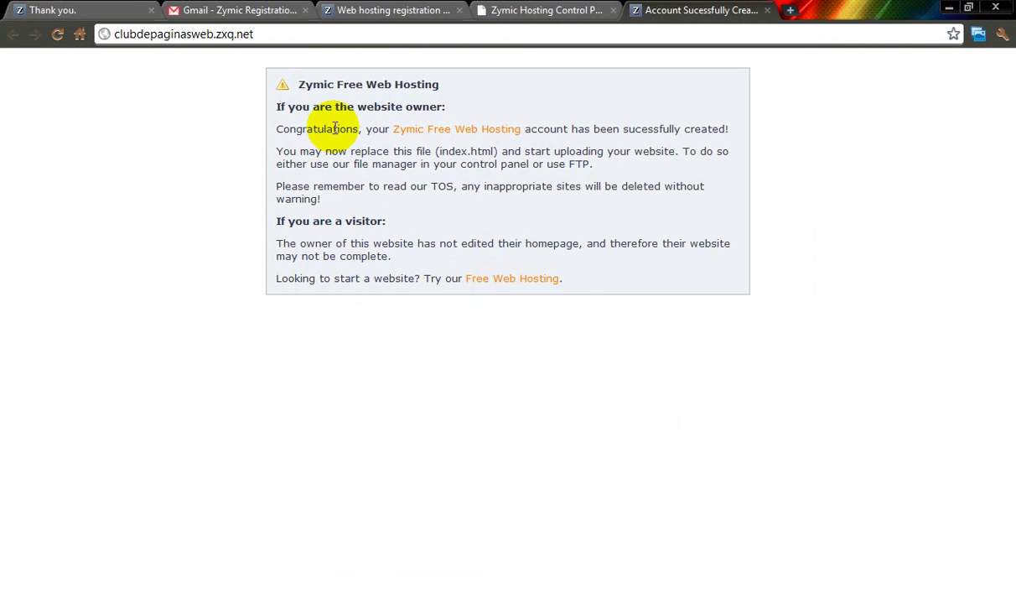
pyautogui.moveTo(556, 250); pyautogui.dragTo(499, 193)
pyautogui.click(499, 193)
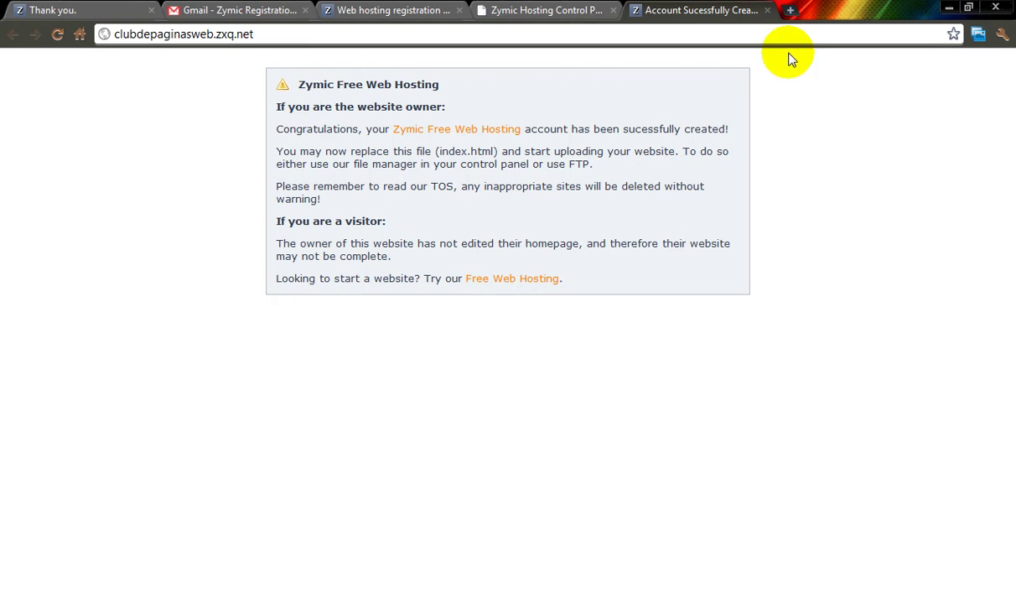
pyautogui.click(949, 8)
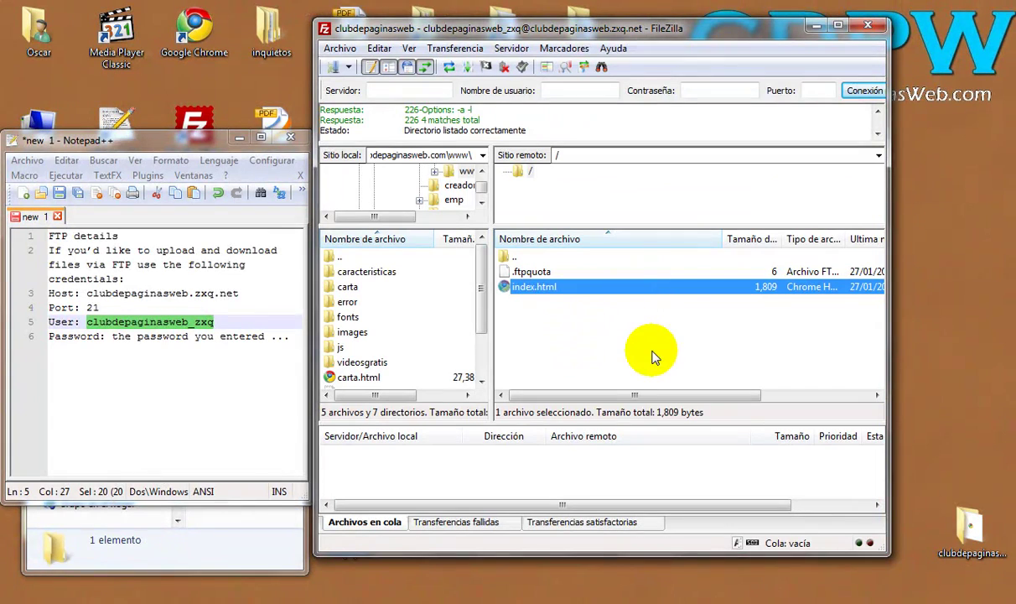
# Step: Delete the remote index.html via Borrar and Sí, leaving only .ftpquota
pyautogui.rightClick(539, 291)
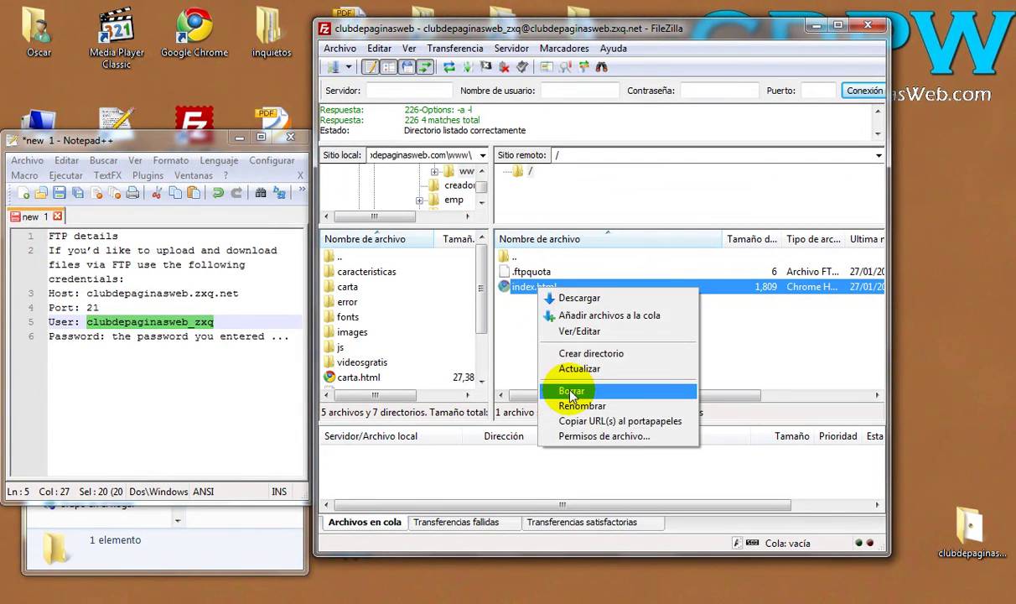
pyautogui.click(572, 390)
pyautogui.click(487, 364)
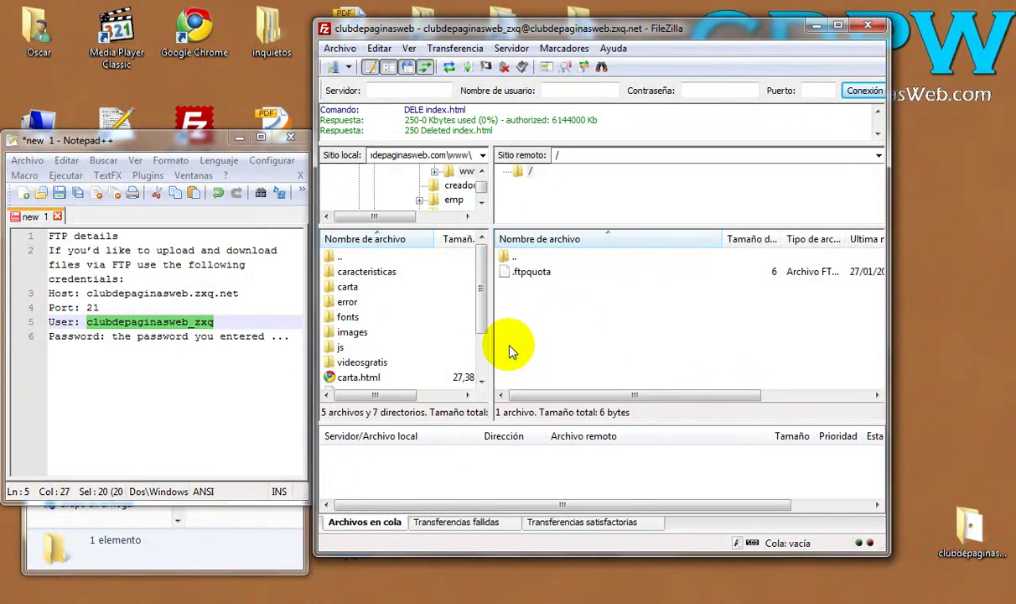
pyautogui.click(528, 271)
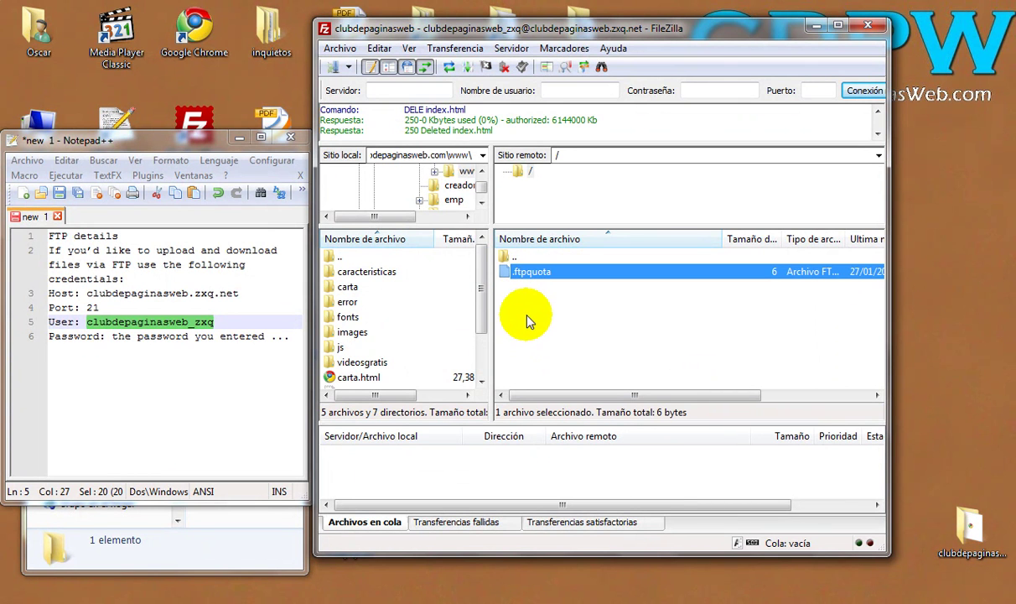
pyautogui.click(520, 302)
pyautogui.click(506, 268)
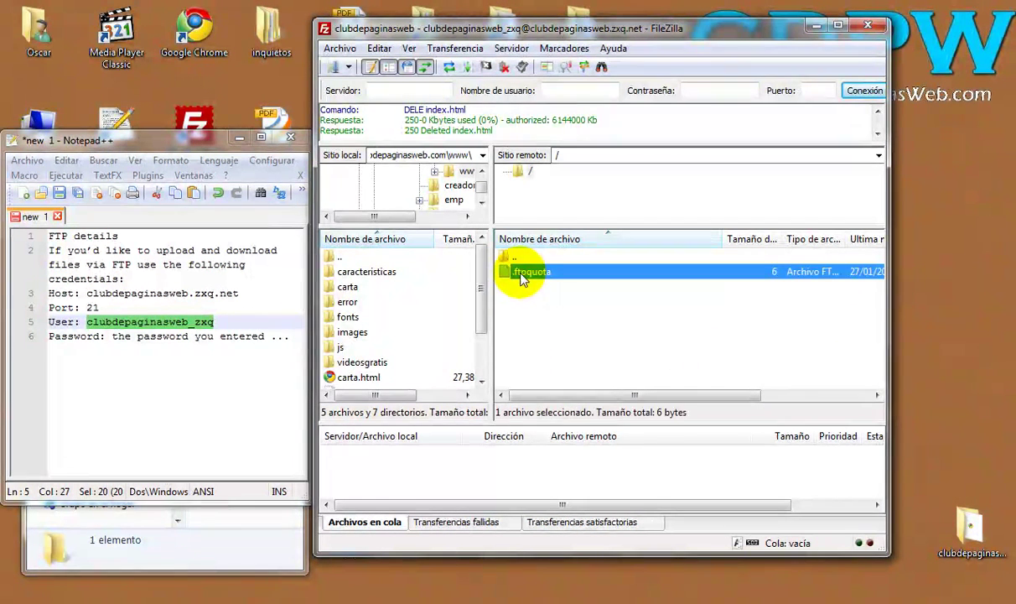
pyautogui.click(542, 390)
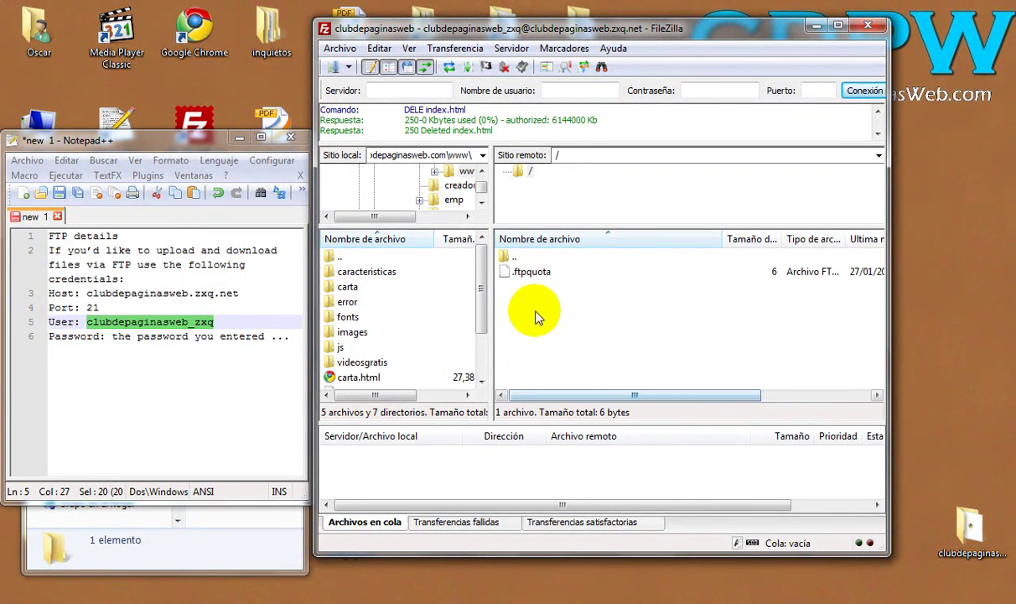
pyautogui.click(533, 275)
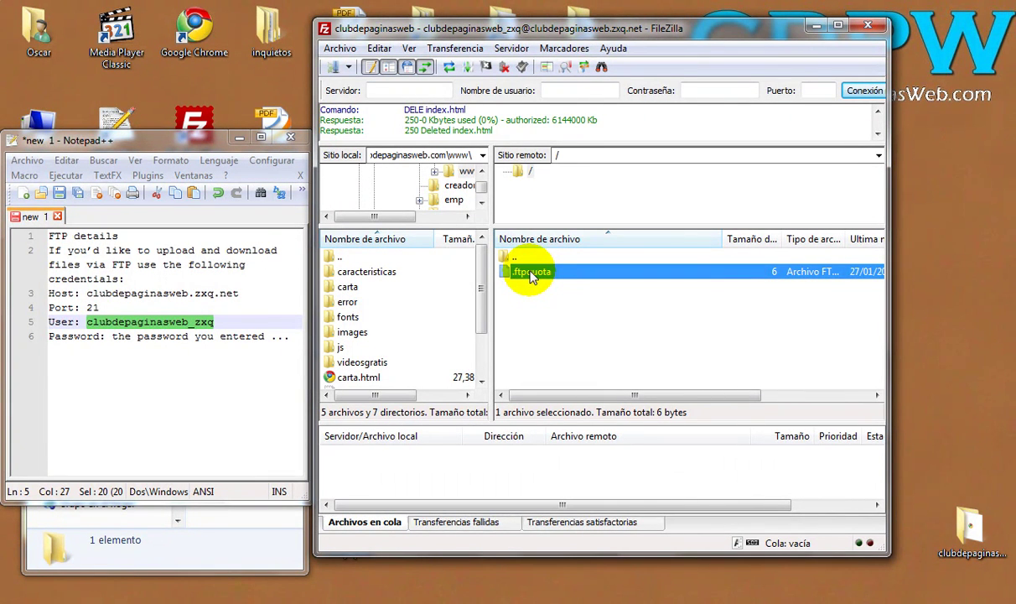
pyautogui.click(532, 307)
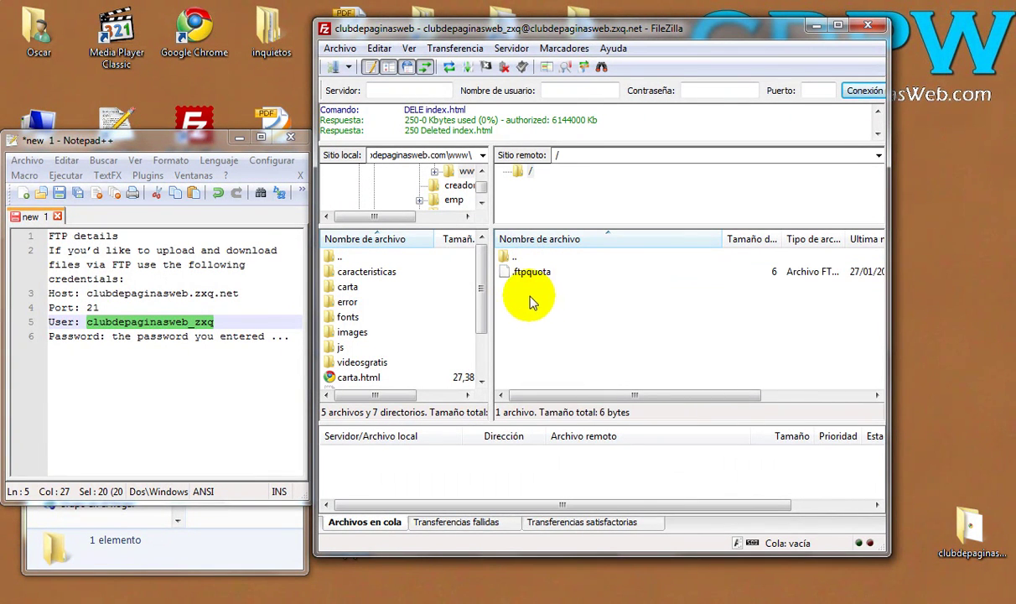
# Step: Drag index.html from the local clubdepaginasweb folder into FileZilla's remote root
pyautogui.doubleClick(969, 530)
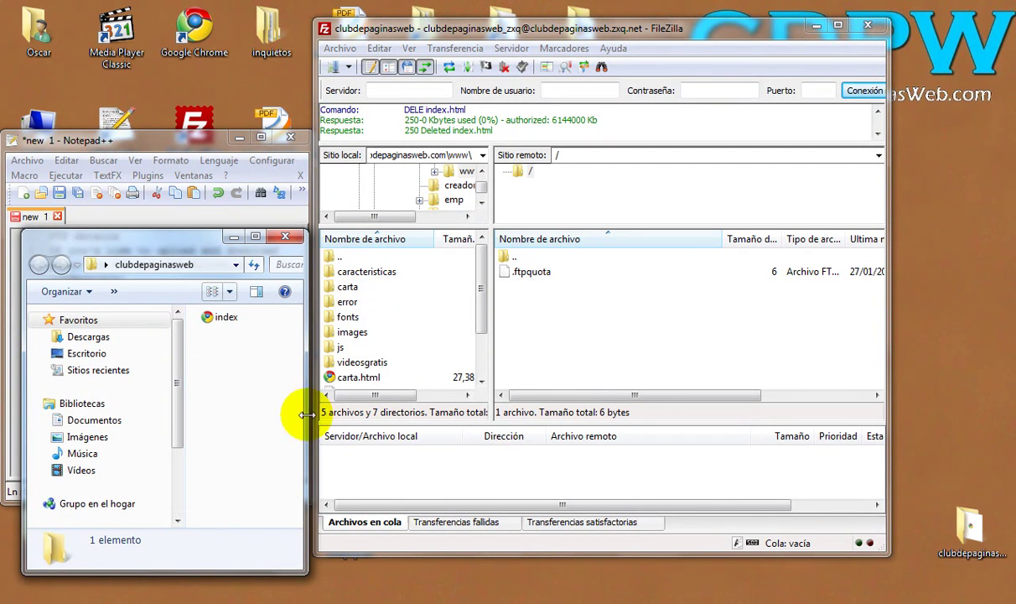
pyautogui.moveTo(182, 239); pyautogui.dragTo(179, 210)
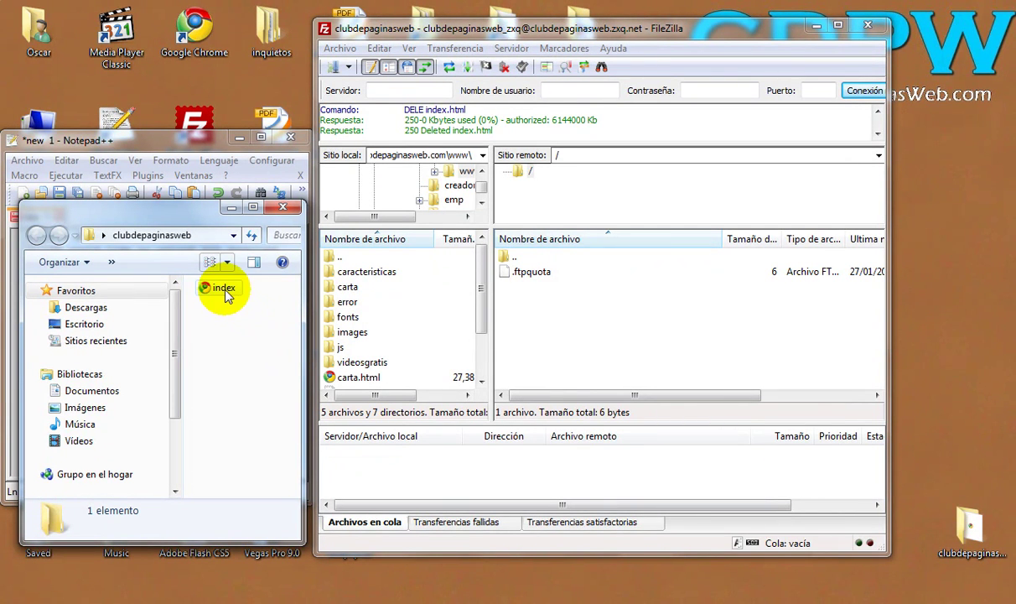
pyautogui.click(225, 292)
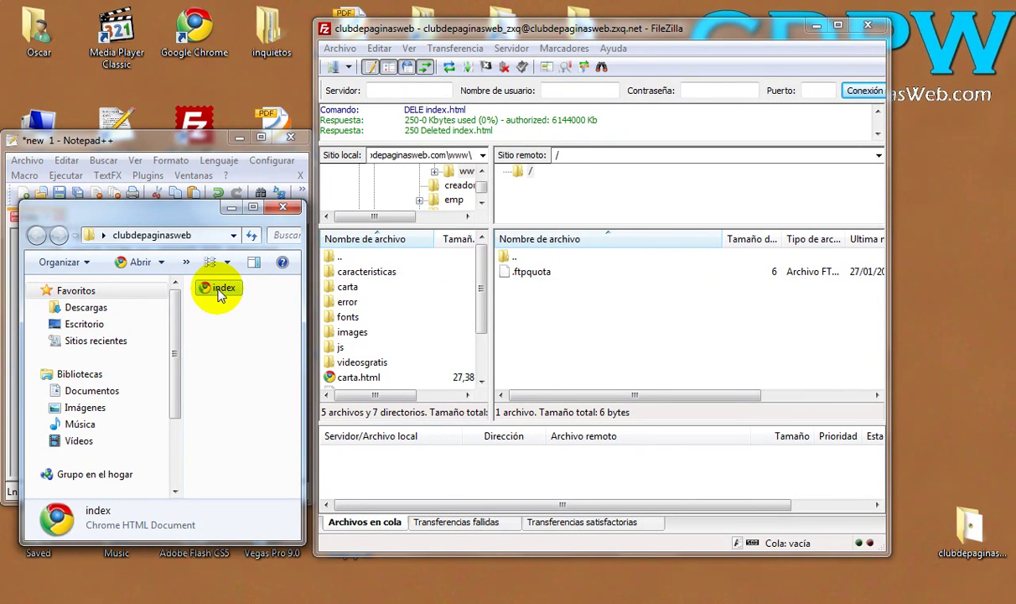
pyautogui.moveTo(220, 295); pyautogui.dragTo(576, 340)
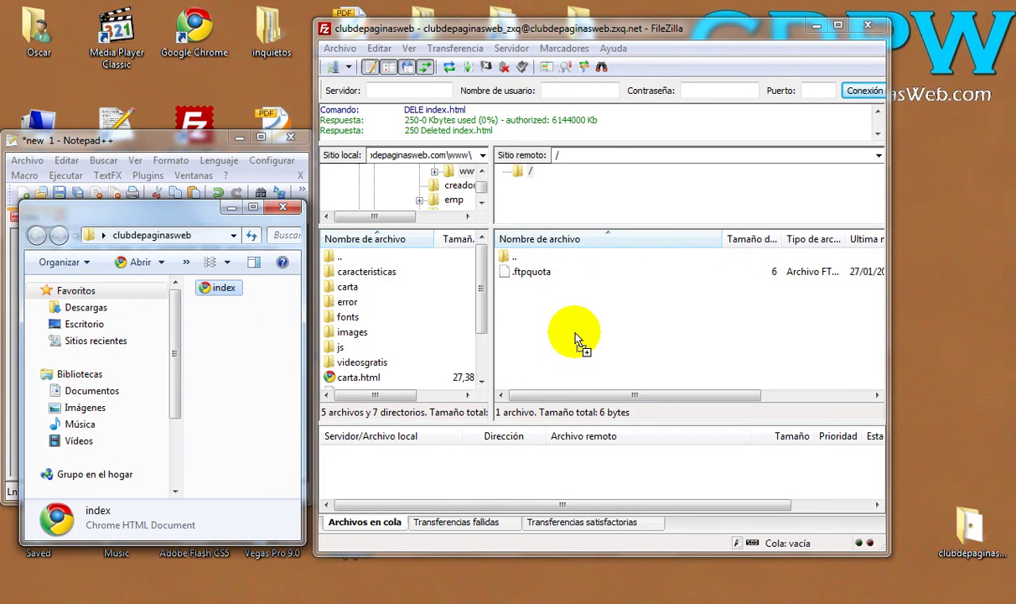
pyautogui.moveTo(575, 339); pyautogui.dragTo(576, 338)
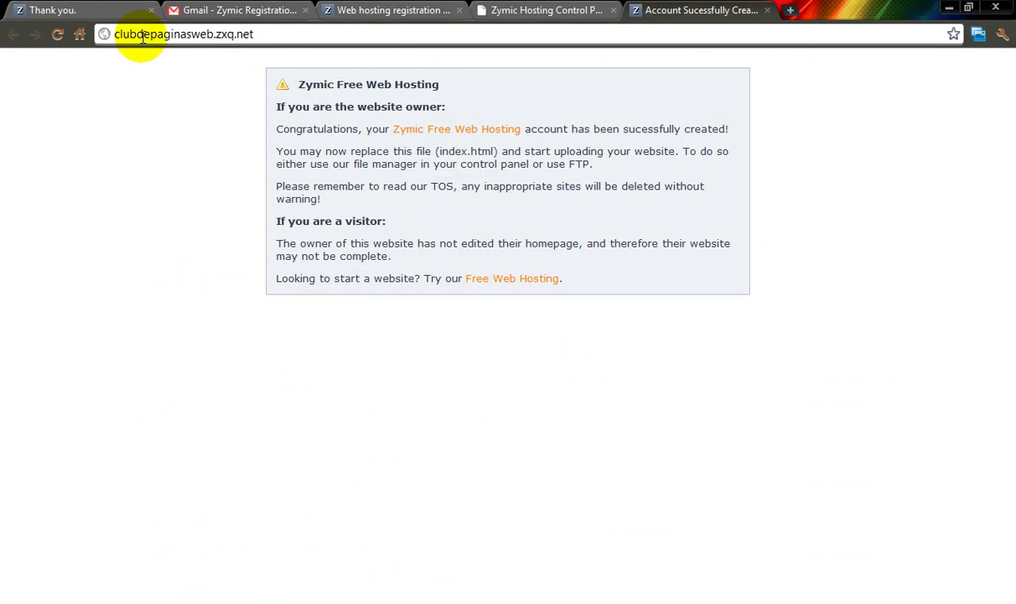
# Step: Reload clubdepaginasweb.zxq.net from Chrome's address bar
pyautogui.click(270, 34)
pyautogui.click(278, 35)
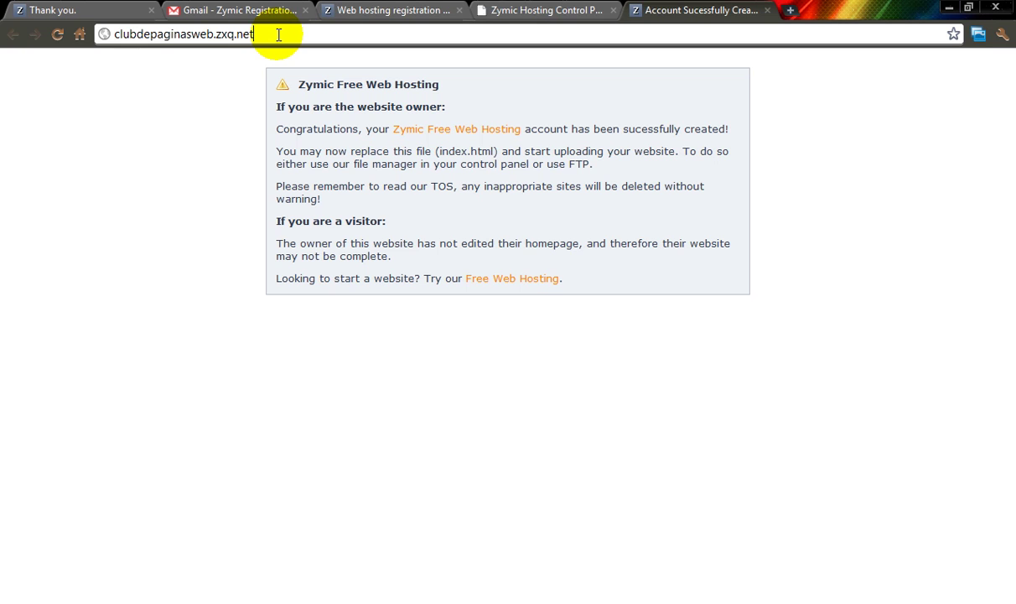
pyautogui.press('Return')
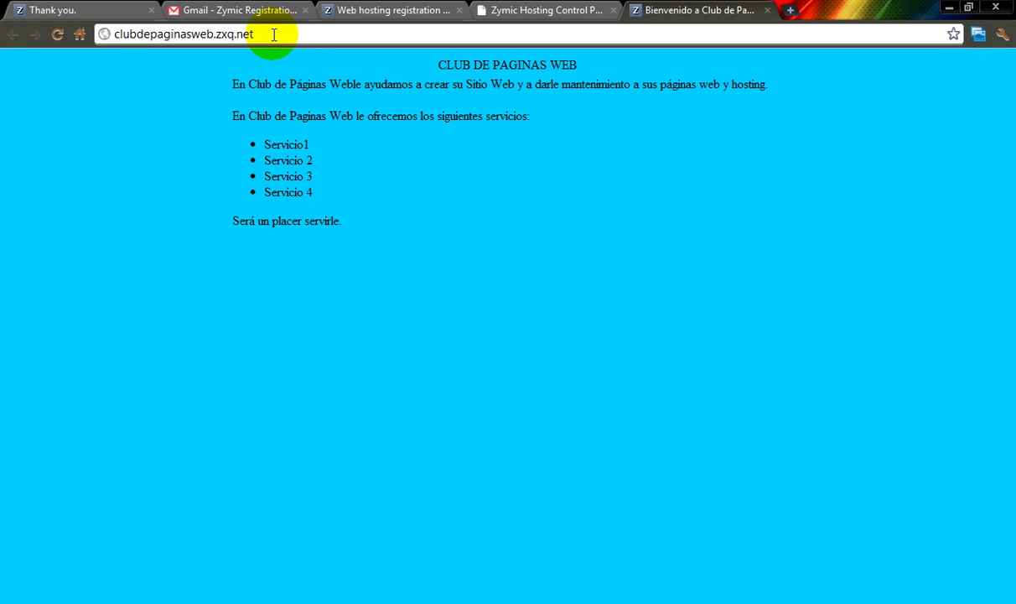
pyautogui.click(255, 35)
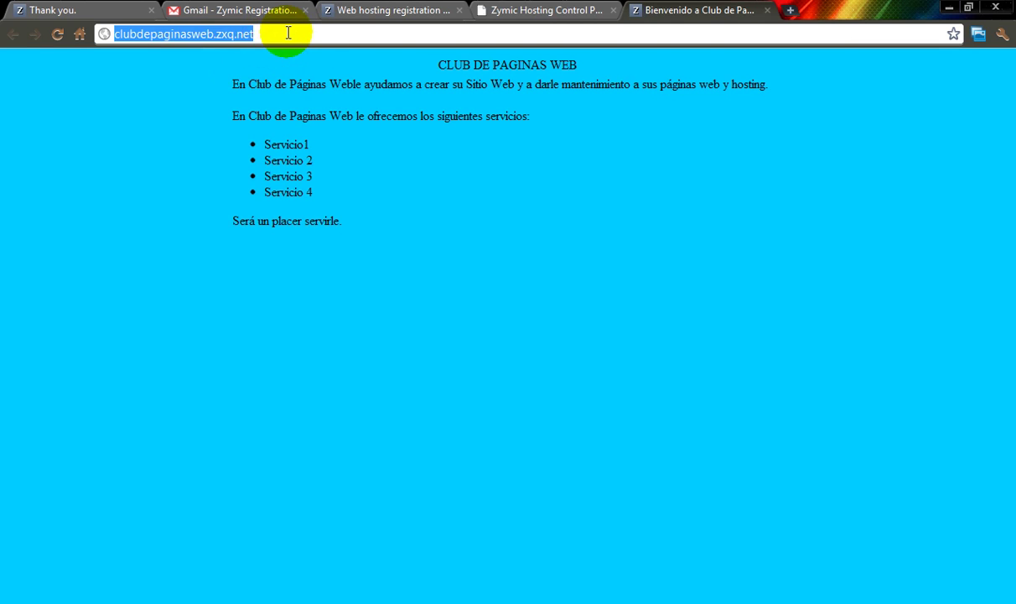
pyautogui.click(272, 34)
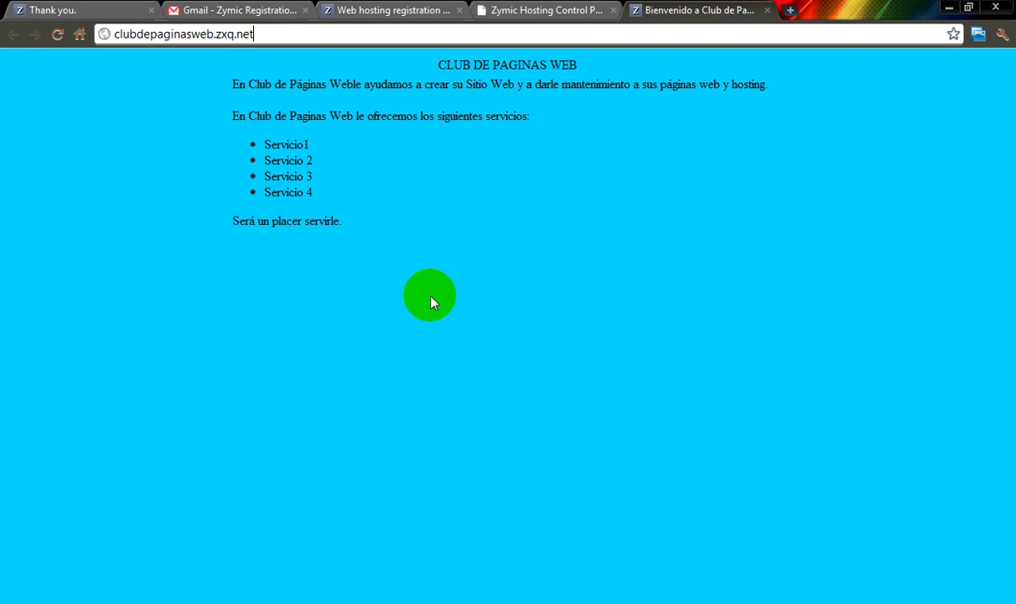
pyautogui.click(206, 40)
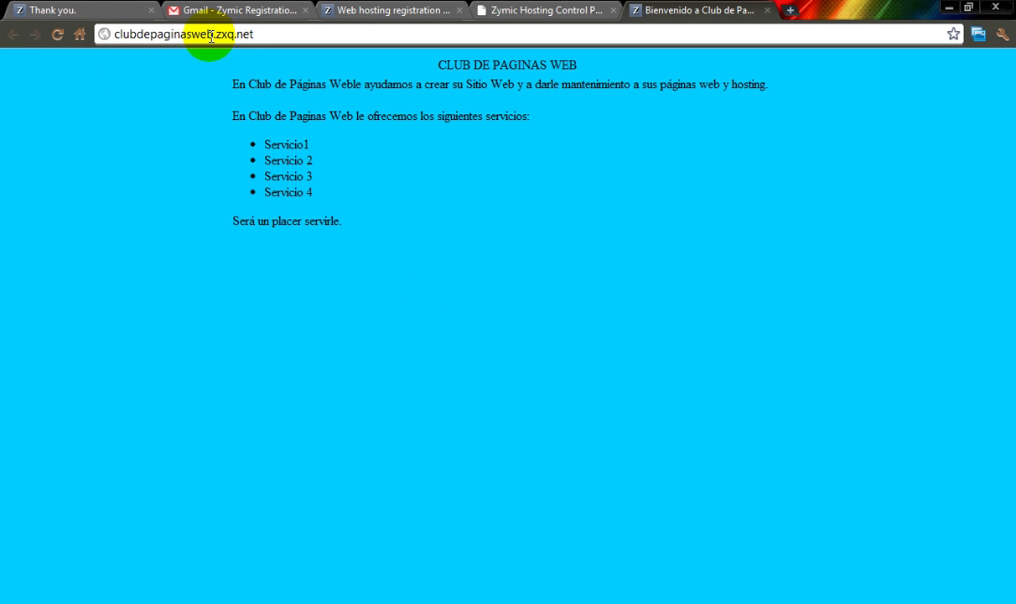
pyautogui.click(219, 41)
pyautogui.click(267, 41)
# Step: Highlight the CLUB DE PAGINAS WEB homepage text and briefly check the Zymic Hosting Control tab
pyautogui.moveTo(353, 235); pyautogui.dragTo(227, 84)
pyautogui.click(391, 233)
pyautogui.moveTo(391, 228); pyautogui.dragTo(415, 64)
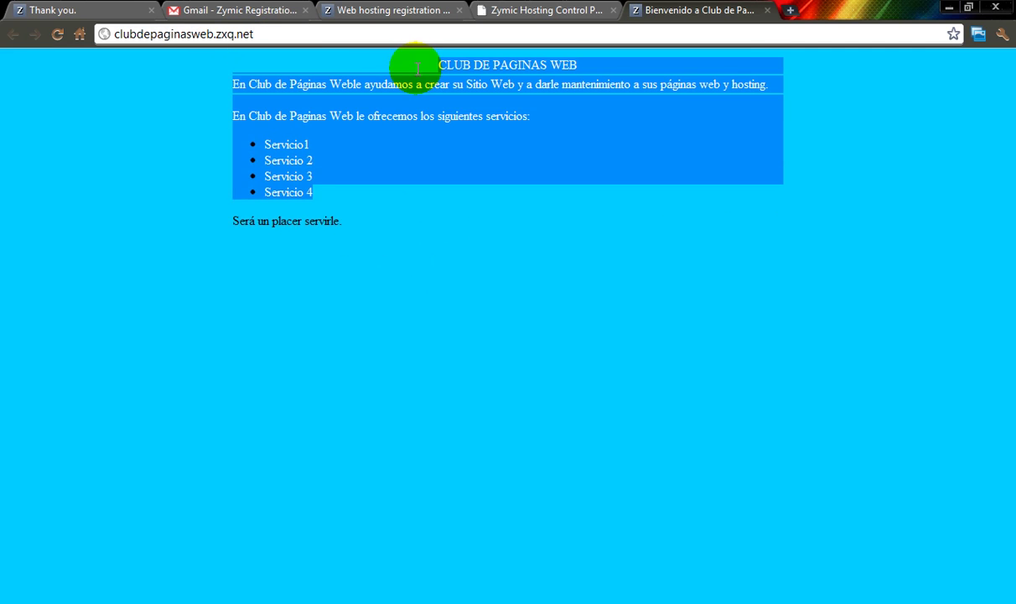
pyautogui.moveTo(408, 235); pyautogui.dragTo(427, 67)
pyautogui.click(442, 170)
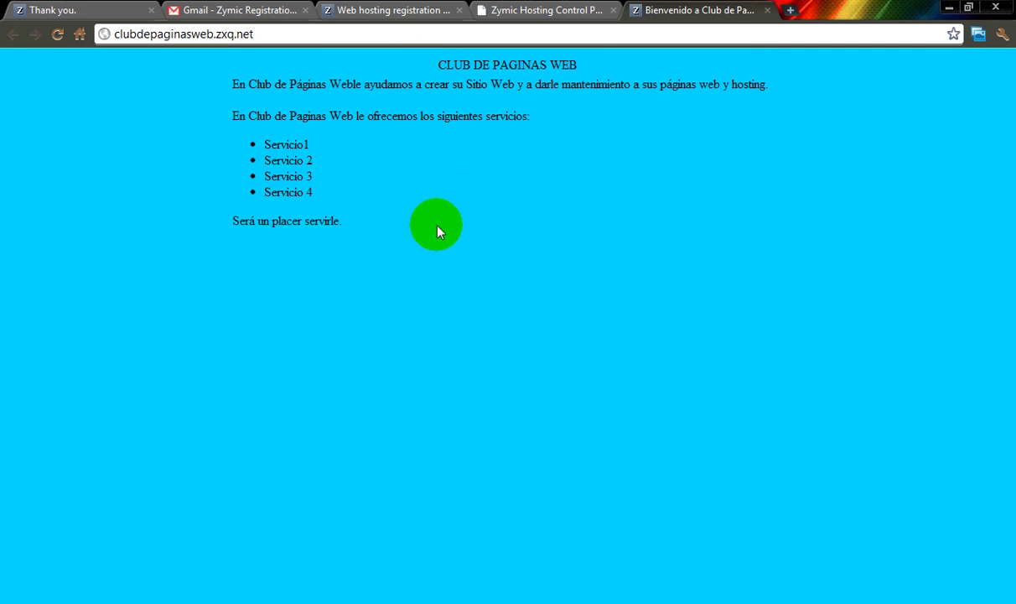
pyautogui.moveTo(415, 250); pyautogui.dragTo(403, 57)
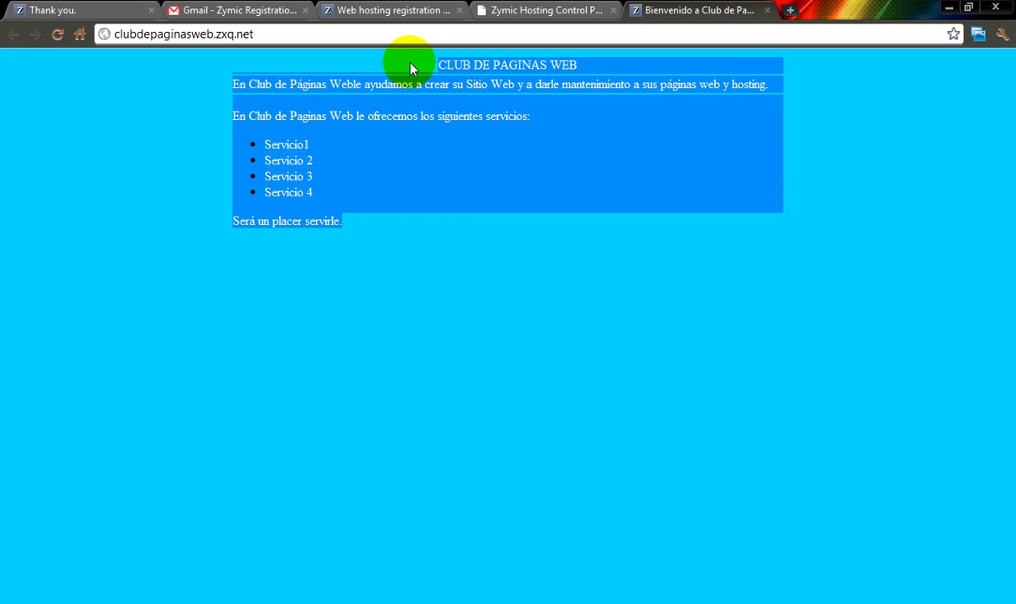
pyautogui.click(398, 77)
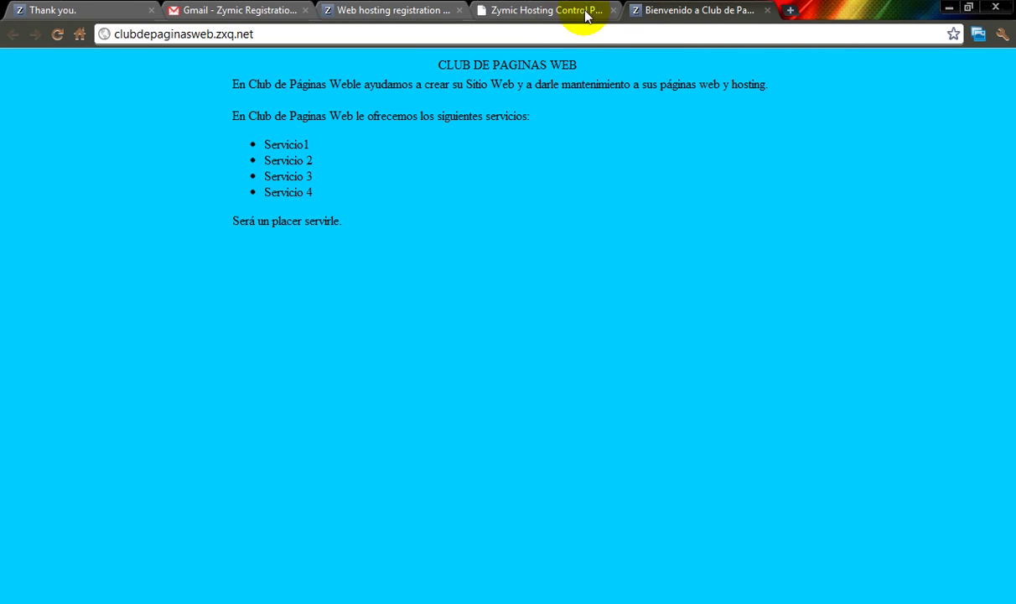
pyautogui.click(554, 11)
pyautogui.click(692, 11)
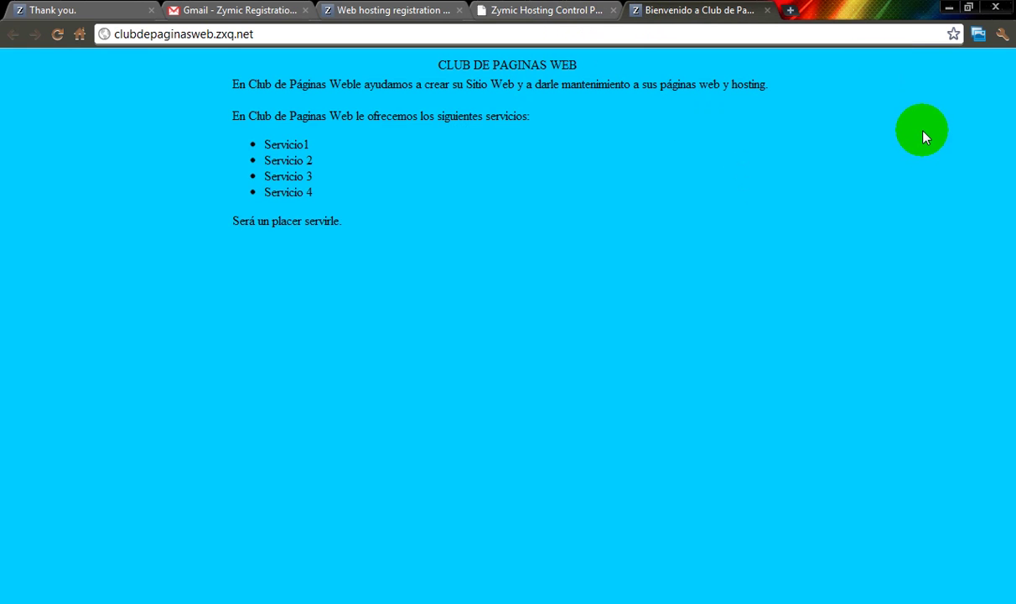
# Step: Minimize Chrome, the clubdepaginasweb folder, Notepad++ and finally FileZilla
pyautogui.click(950, 11)
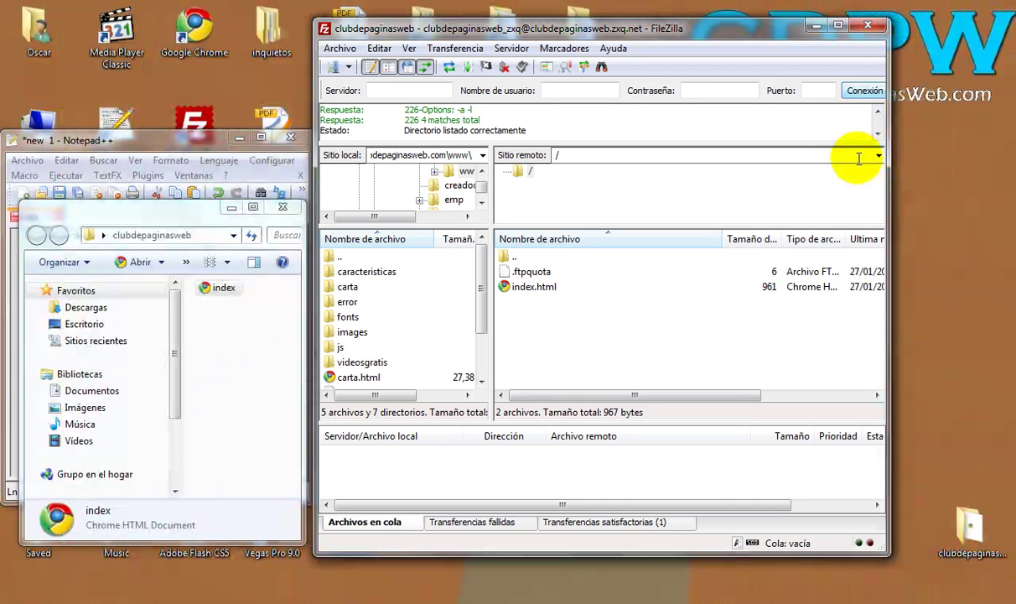
pyautogui.moveTo(474, 35); pyautogui.dragTo(541, 44)
pyautogui.click(228, 304)
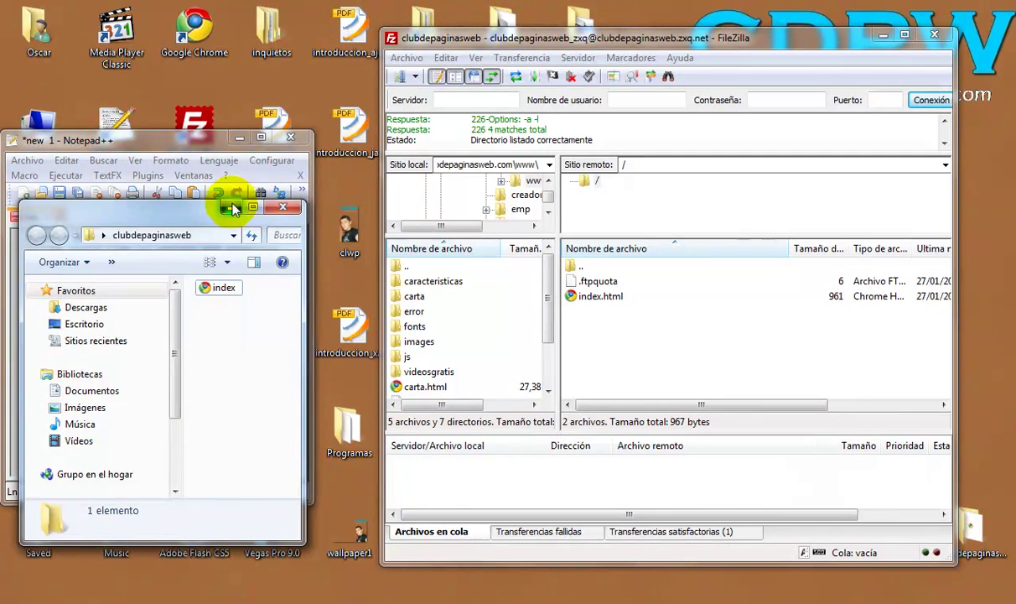
pyautogui.click(232, 206)
pyautogui.click(239, 138)
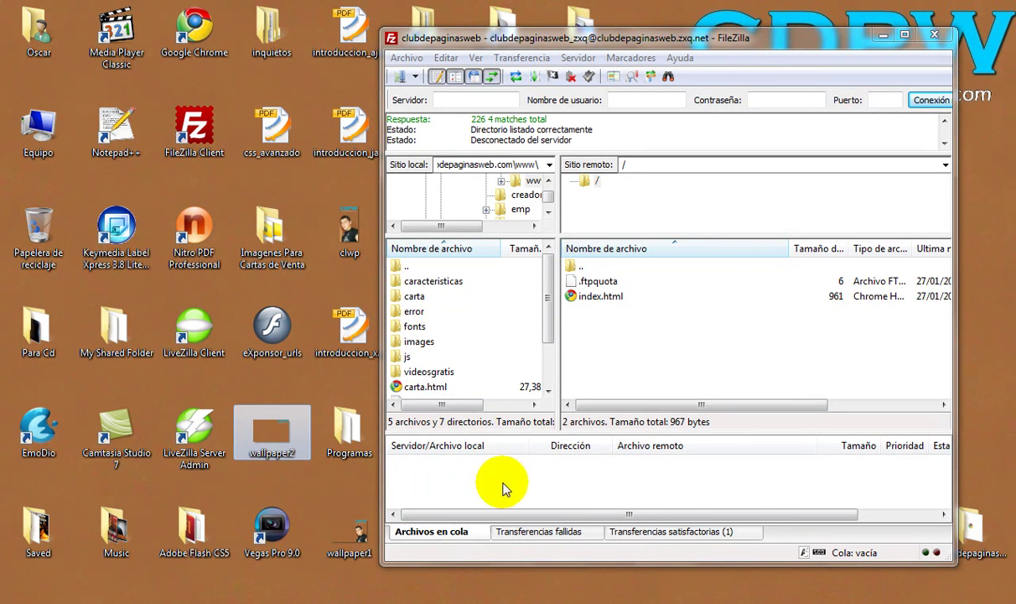
pyautogui.click(616, 591)
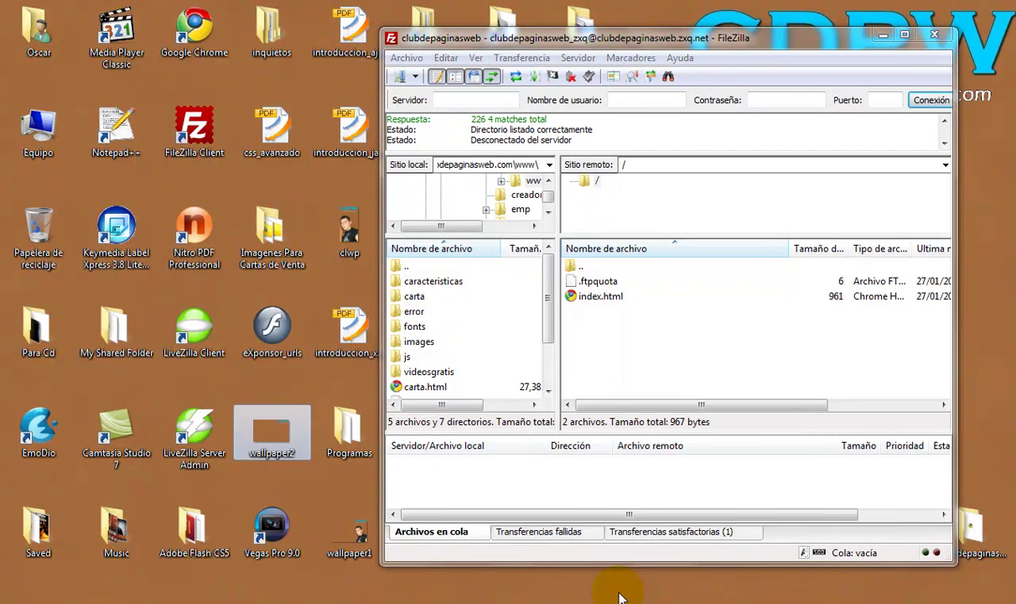
pyautogui.click(553, 474)
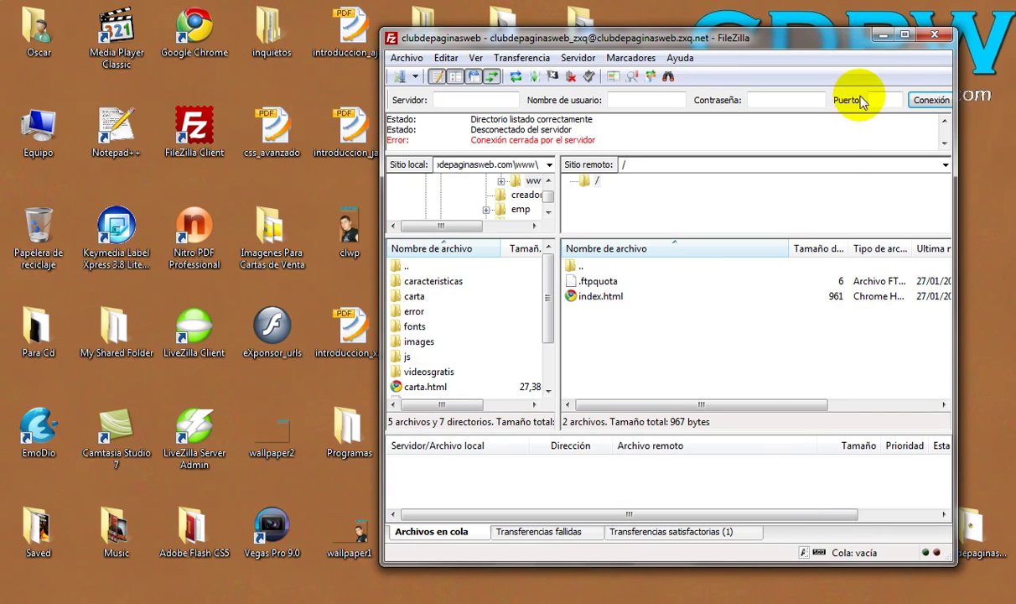
pyautogui.click(884, 35)
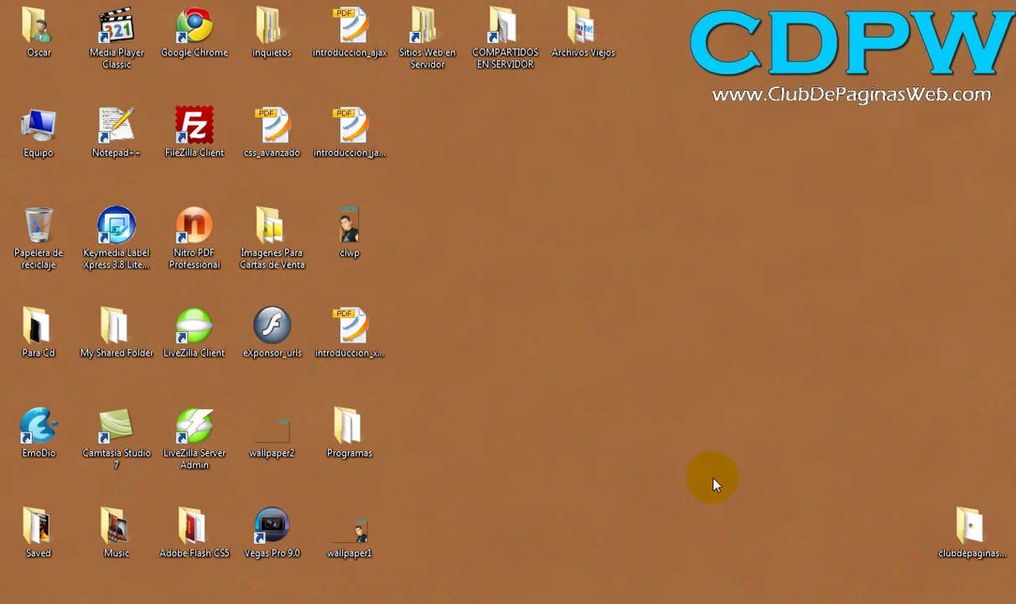